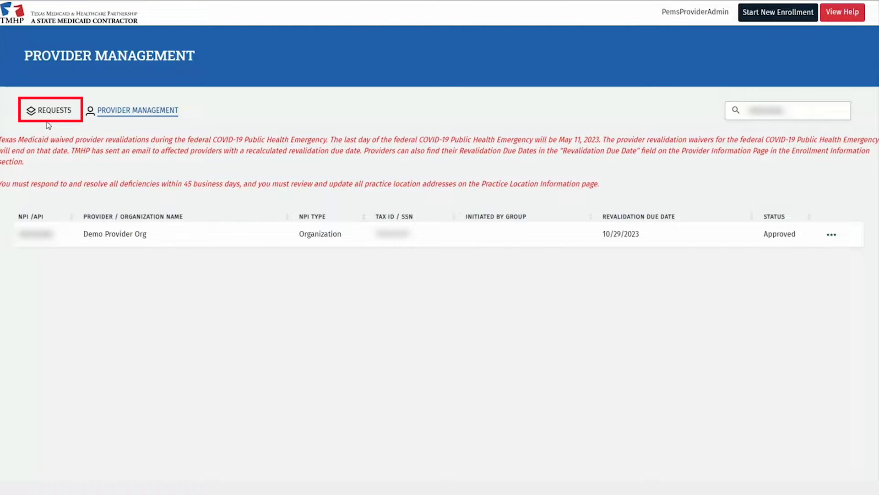
# View Demo Provider Org's enrollment record and switch it into Edit Enrollment mode
pyautogui.click(831, 236)
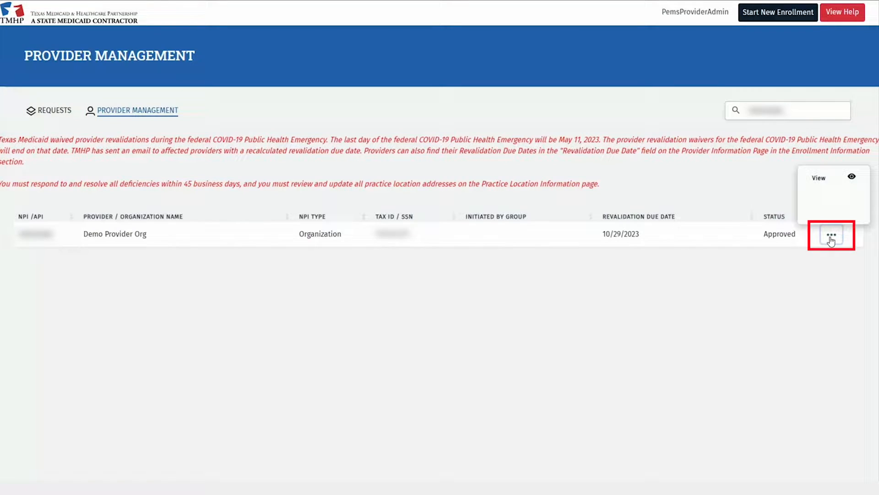
pyautogui.click(822, 177)
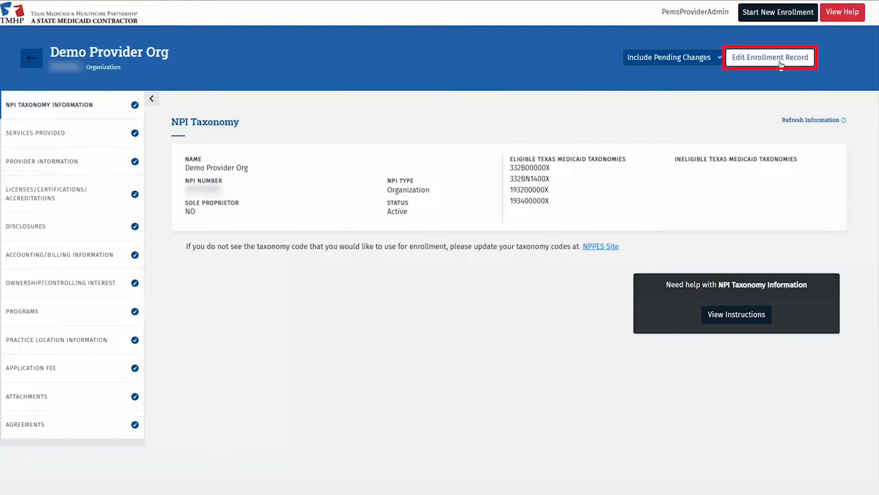
pyautogui.click(780, 64)
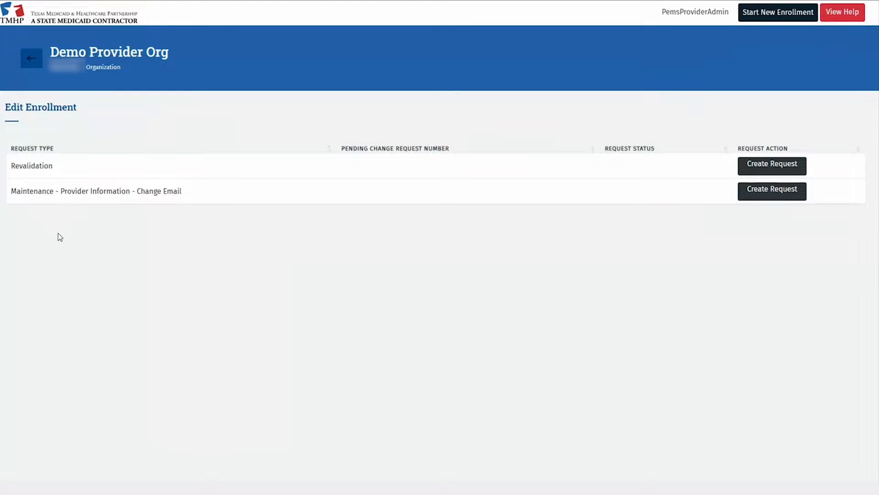
# Create a Revalidation request and go to its Provider Information section
pyautogui.click(795, 170)
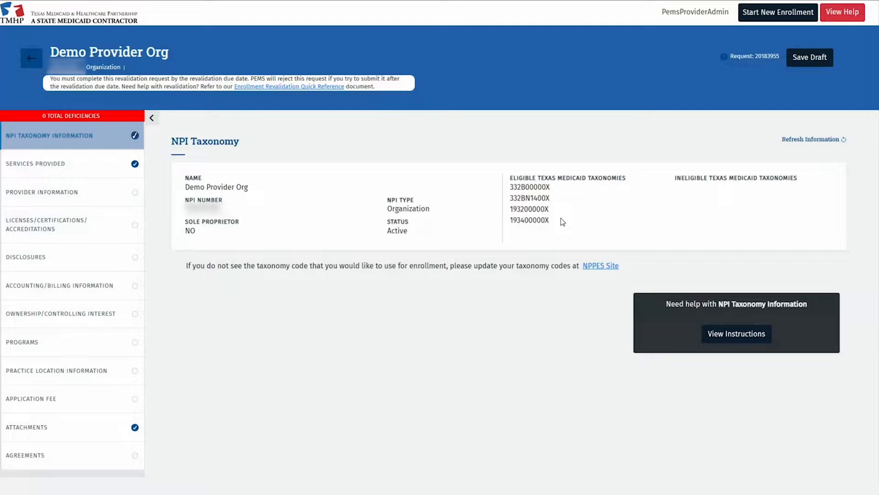
pyautogui.click(124, 197)
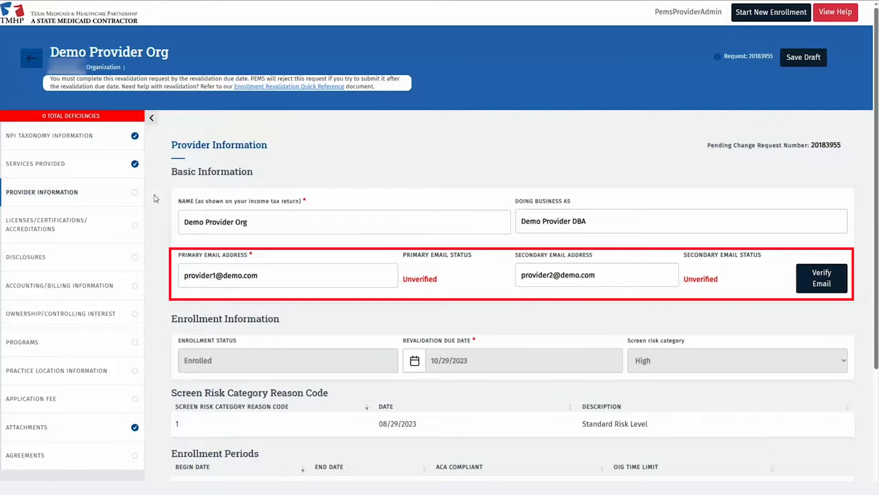
# Replace the primary email with the new address, verify it, and save Provider Information
pyautogui.scroll(-2, 154, 195)
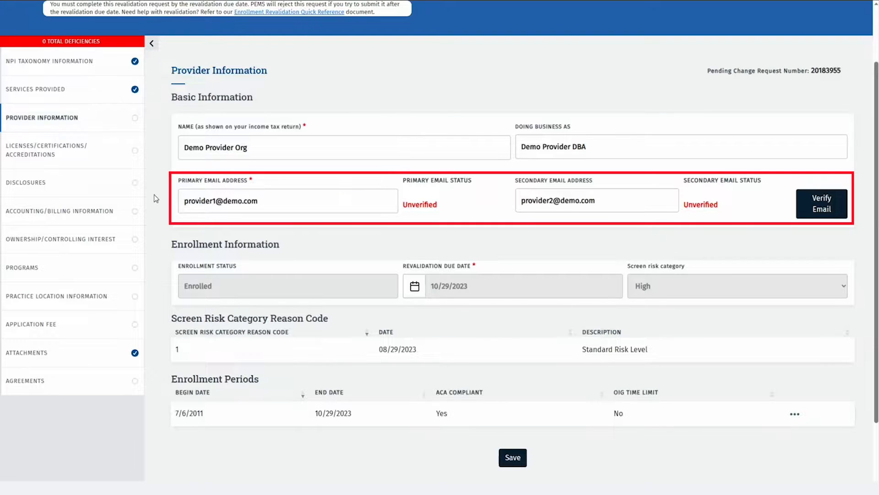
pyautogui.tripleClick(219, 206)
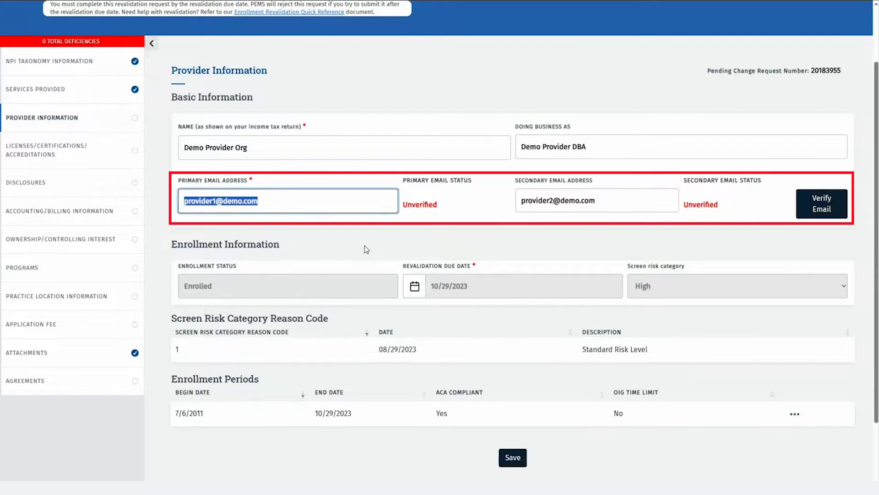
pyautogui.write('...')
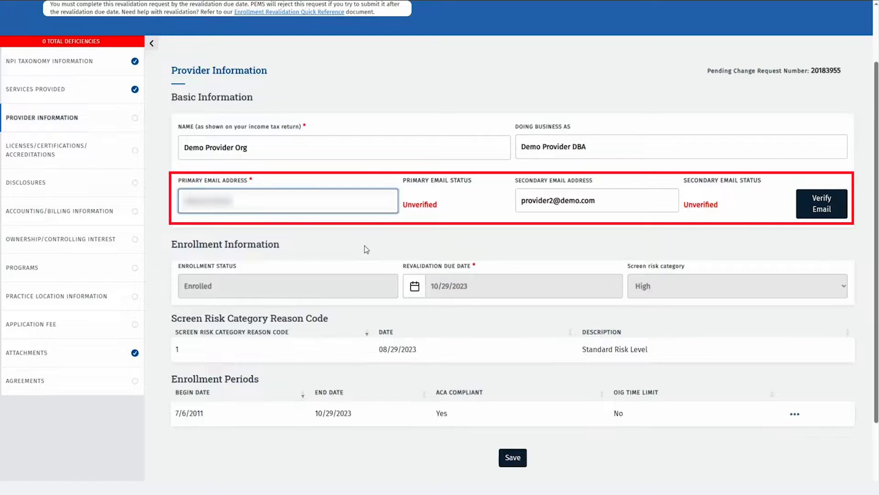
pyautogui.write('...')
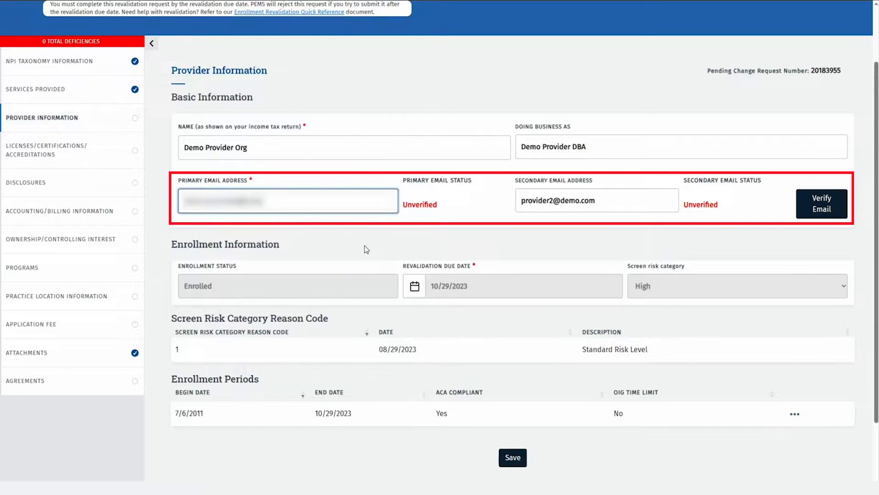
pyautogui.write('...')
pyautogui.click(809, 208)
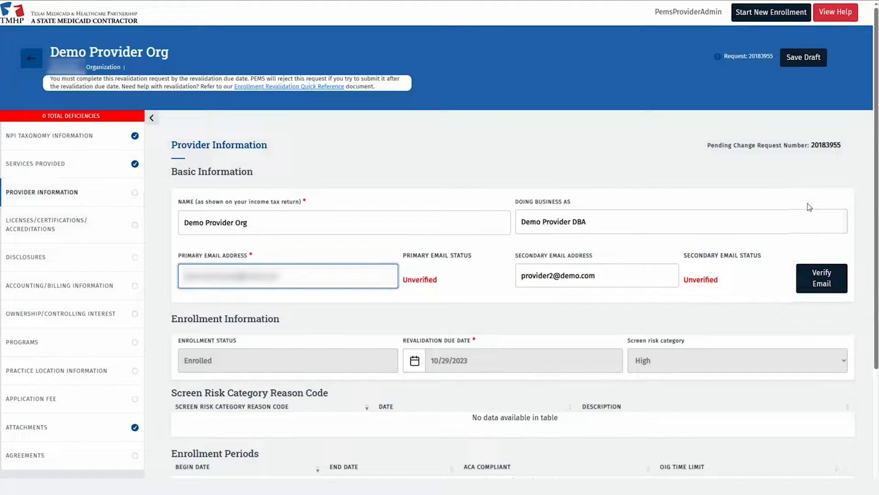
pyautogui.scroll(-3, 807, 204)
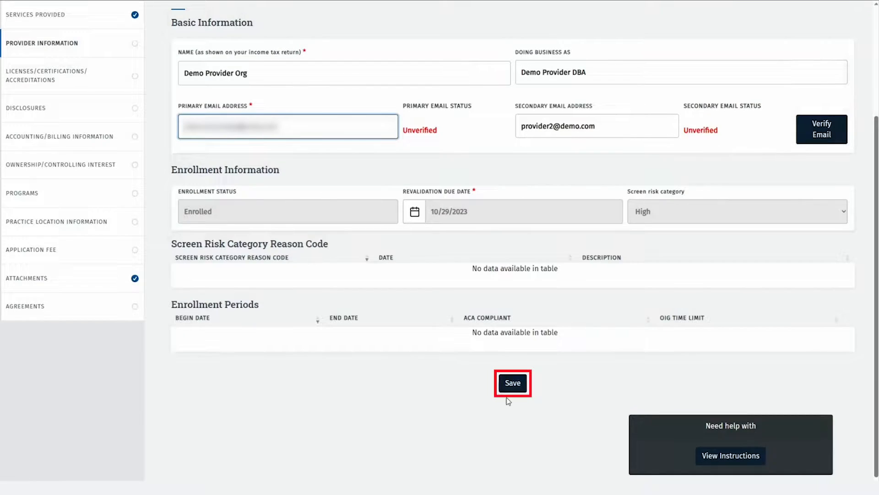
pyautogui.click(508, 385)
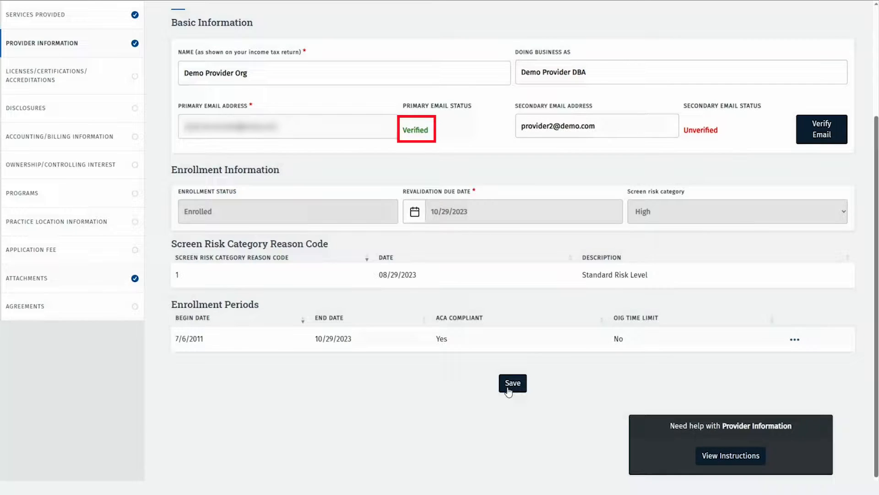
pyautogui.scroll(3, 249, 226)
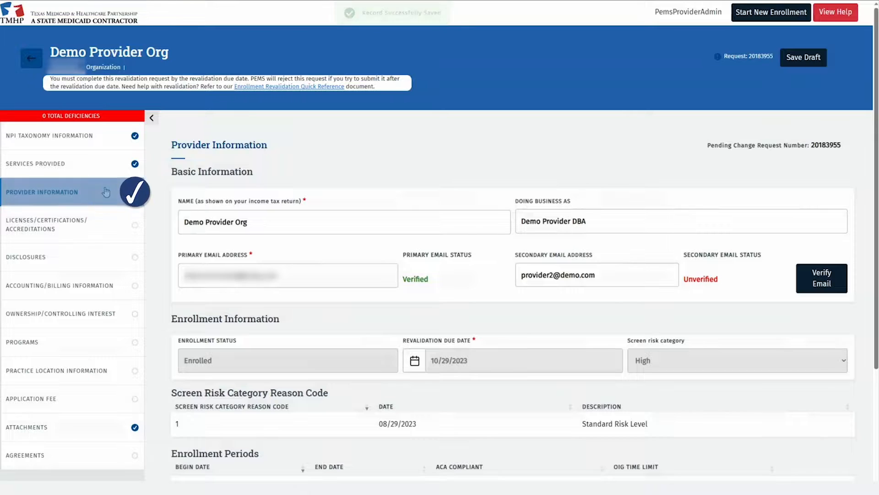
# Add a CLIA accreditation numbered 12345, effective 01/03/2022 and expiring 01/02/2024
pyautogui.click(101, 227)
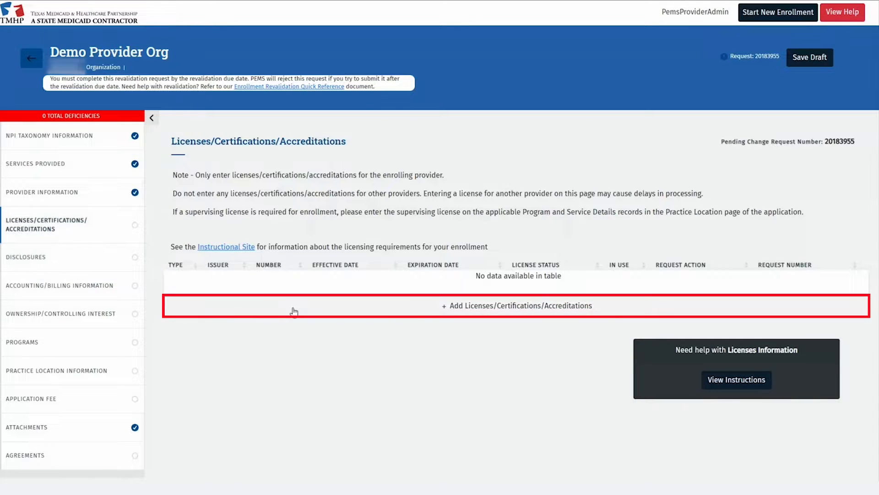
pyautogui.click(417, 312)
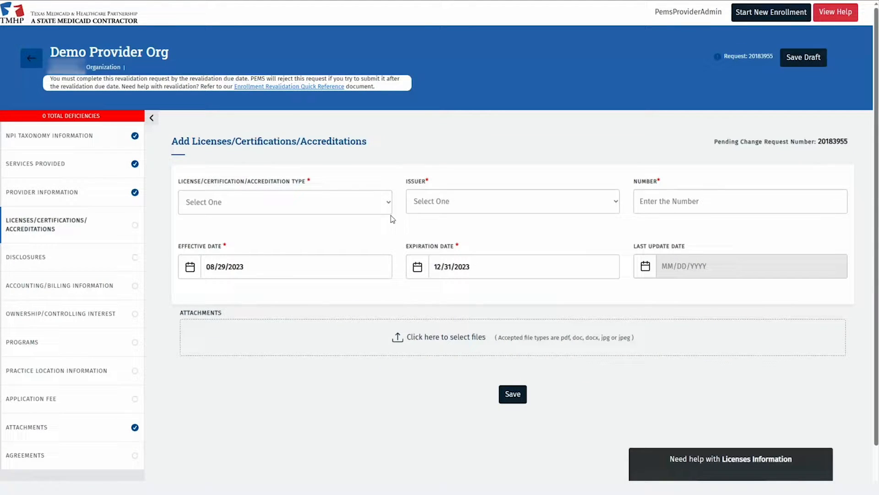
pyautogui.click(388, 210)
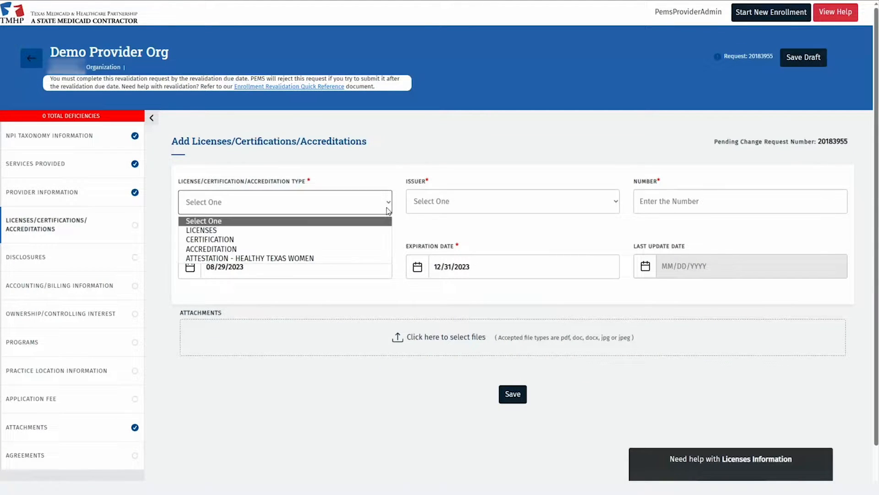
pyautogui.click(242, 249)
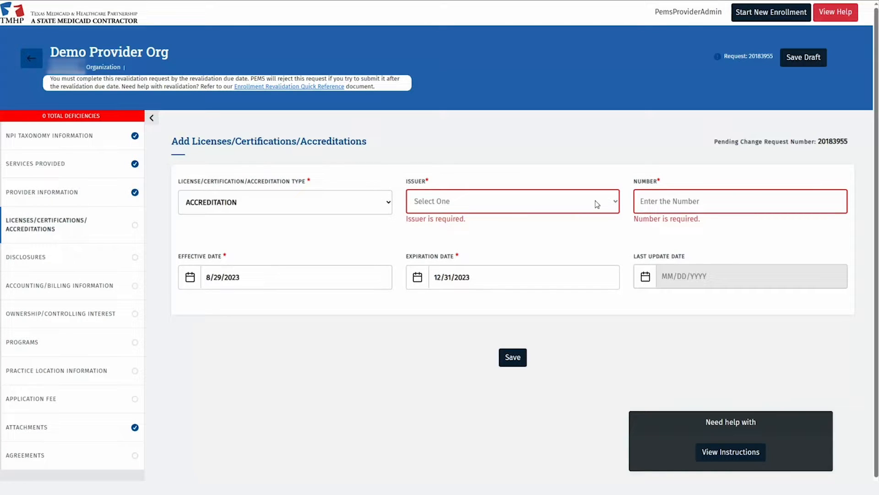
pyautogui.click(598, 204)
pyautogui.click(580, 230)
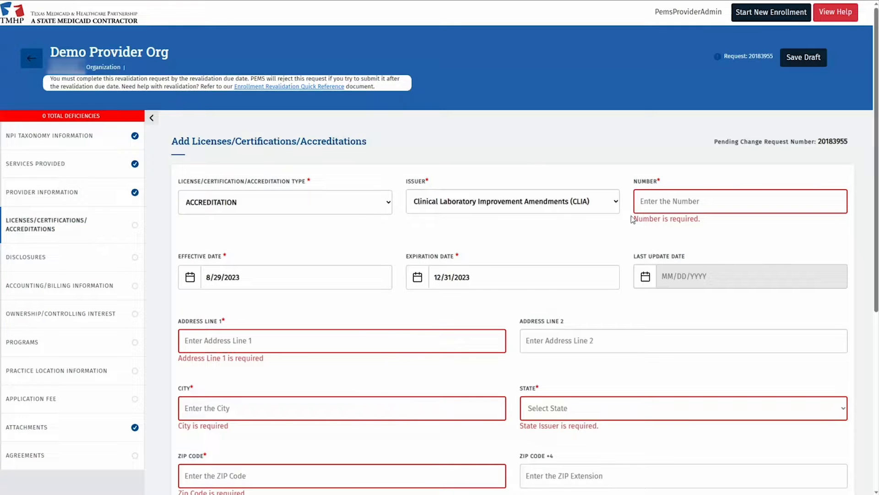
pyautogui.click(645, 202)
pyautogui.write('12345')
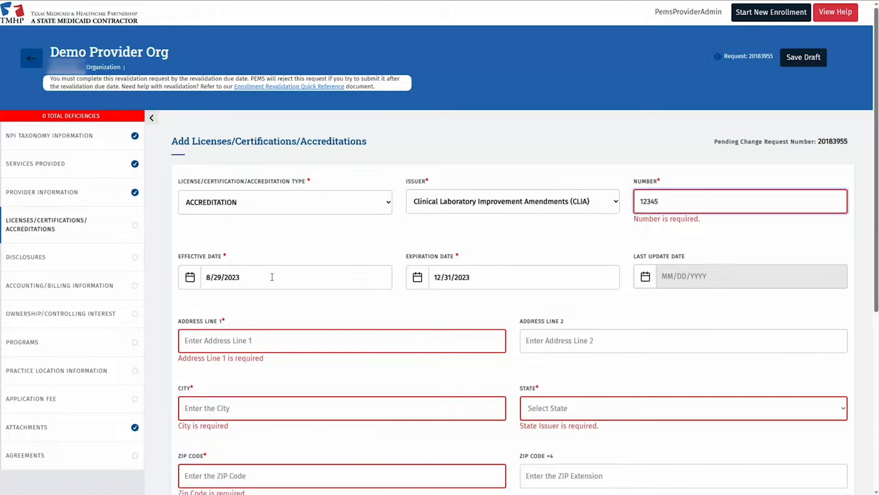
pyautogui.click(272, 277)
pyautogui.write('01/03/2022')
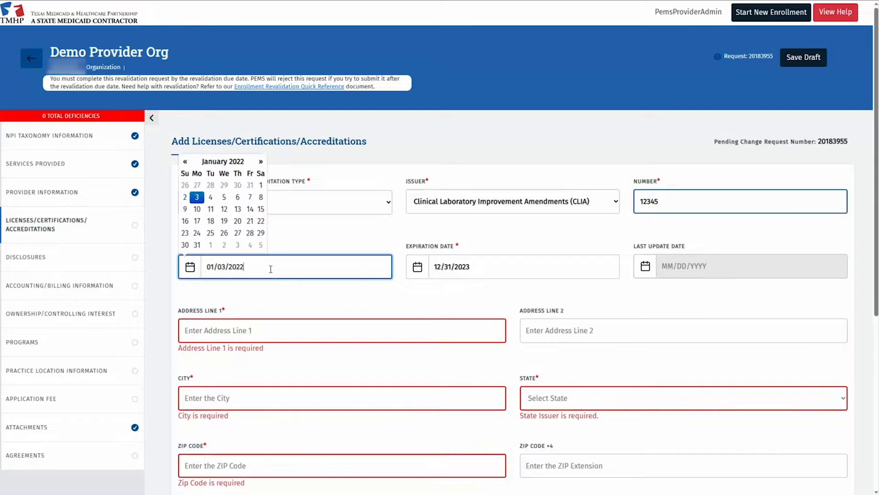
pyautogui.click(459, 266)
pyautogui.write('01/02/2024')
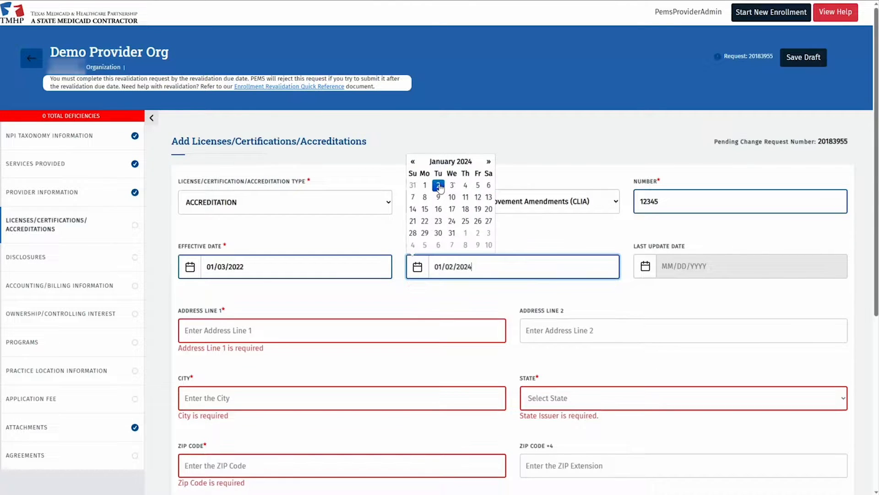
# Enter the accreditation address on Demo Address 1 in Katy, TX 77493-1952
pyautogui.click(289, 326)
pyautogui.write('123')
pyautogui.press('BackSpace')
pyautogui.press('BackSpace')
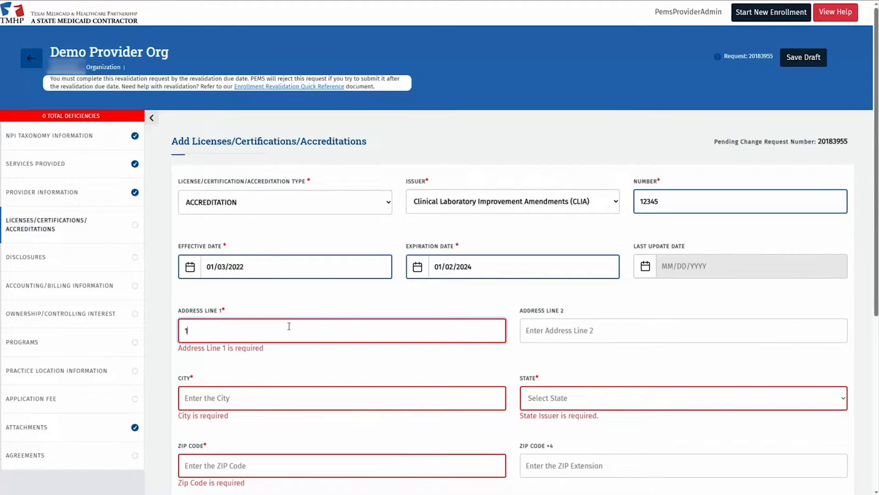
pyautogui.write('23 Demo Address 1')
pyautogui.press('Tab')
pyautogui.write('Katy')
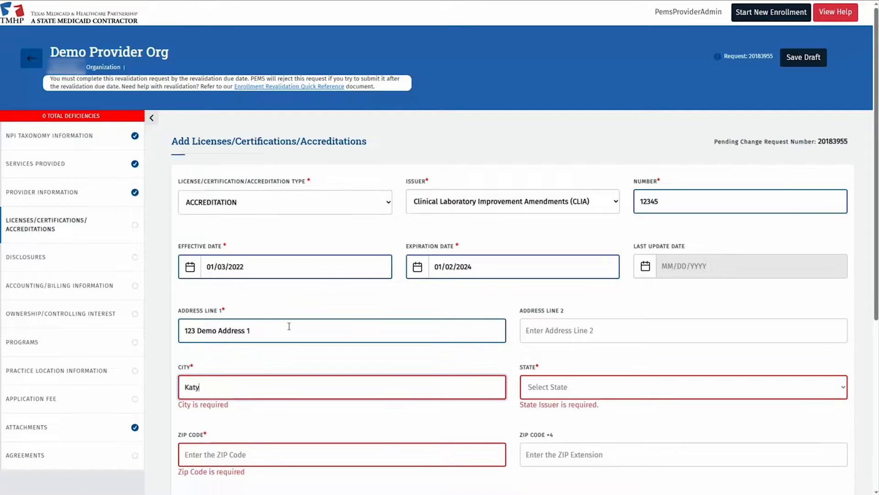
pyautogui.press('Tab')
pyautogui.write('tx')
pyautogui.press('Tab')
pyautogui.write('77493')
pyautogui.press('Tab')
pyautogui.write('1952')
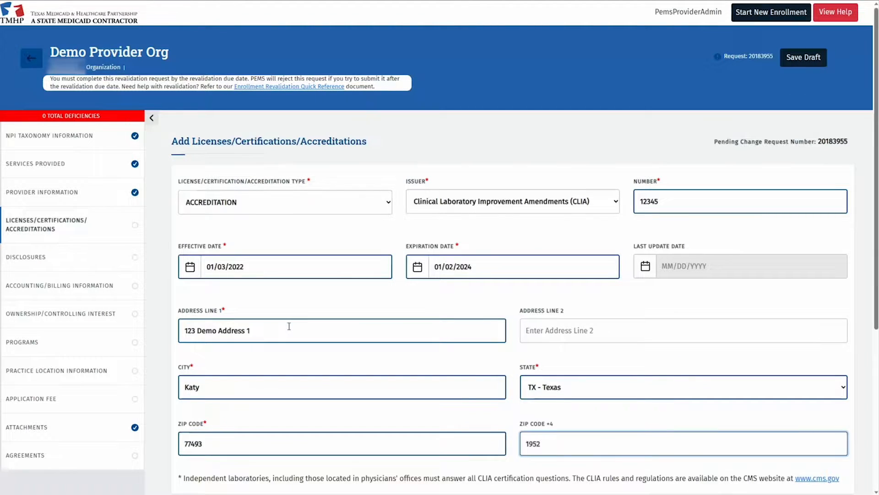
pyautogui.scroll(-3, 289, 326)
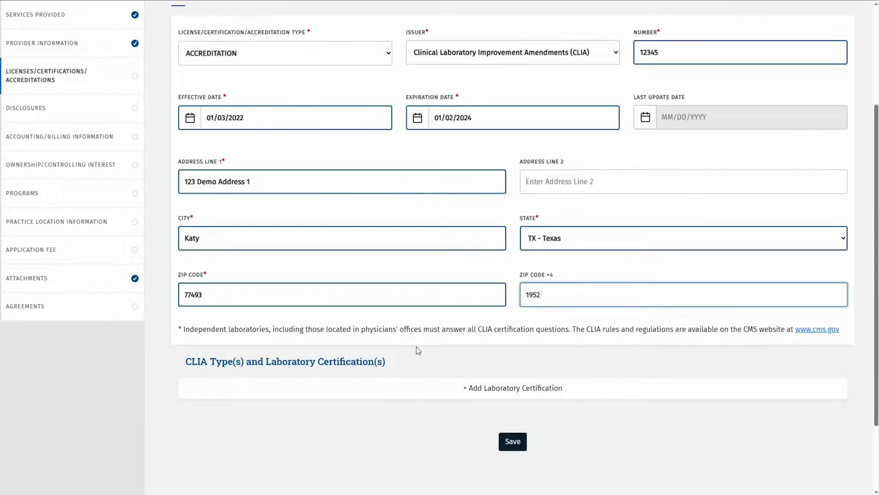
pyautogui.click(426, 356)
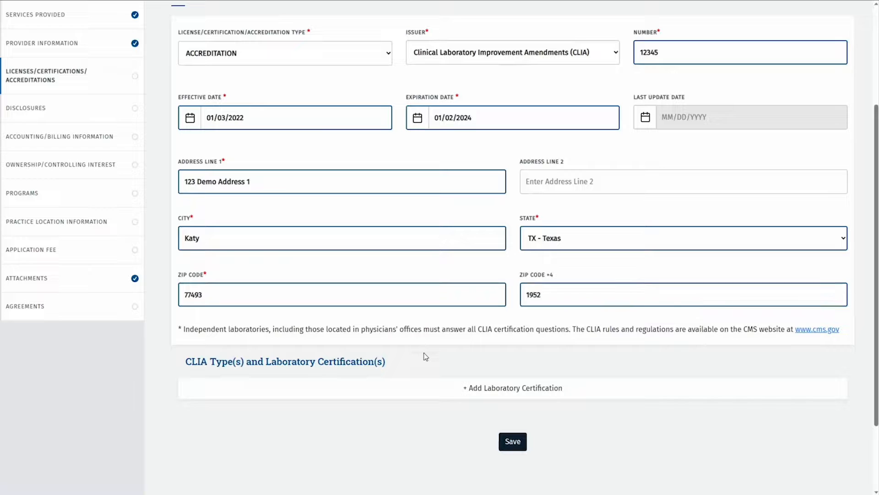
# Add a 1 - Regular lab certification dated 01/03/2022 to 01/02/2024
pyautogui.click(461, 385)
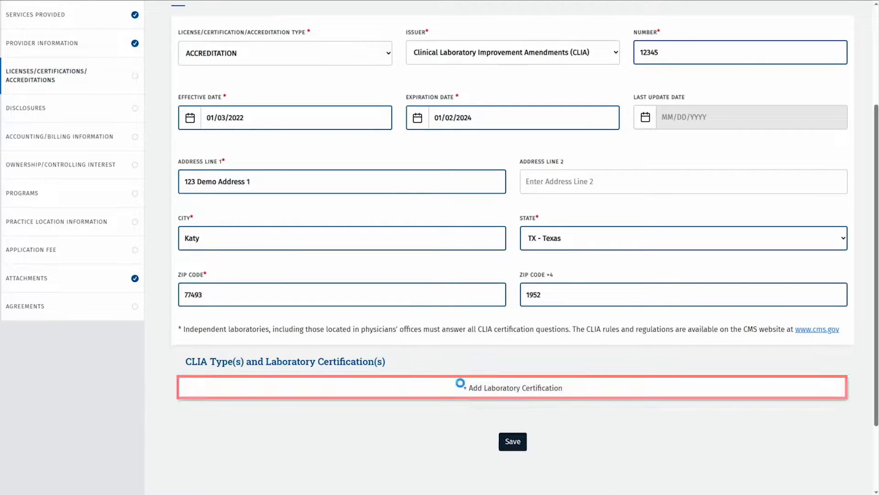
pyautogui.scroll(-3, 458, 379)
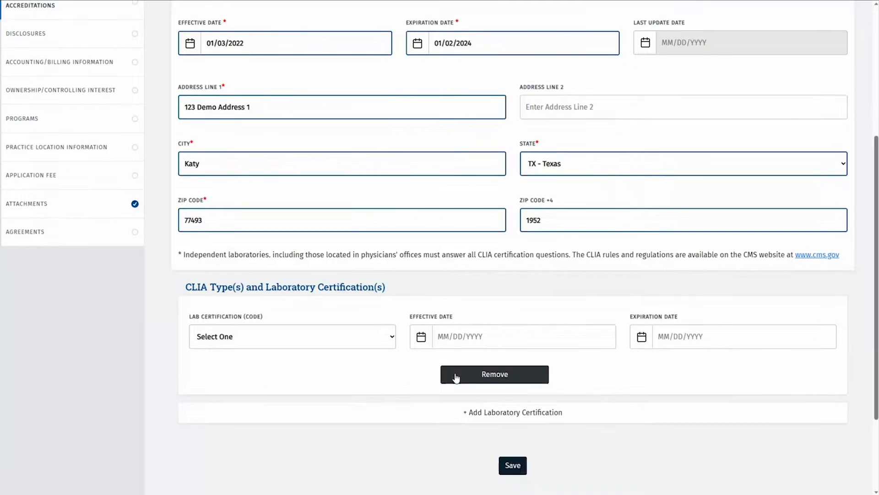
pyautogui.click(388, 265)
pyautogui.click(241, 300)
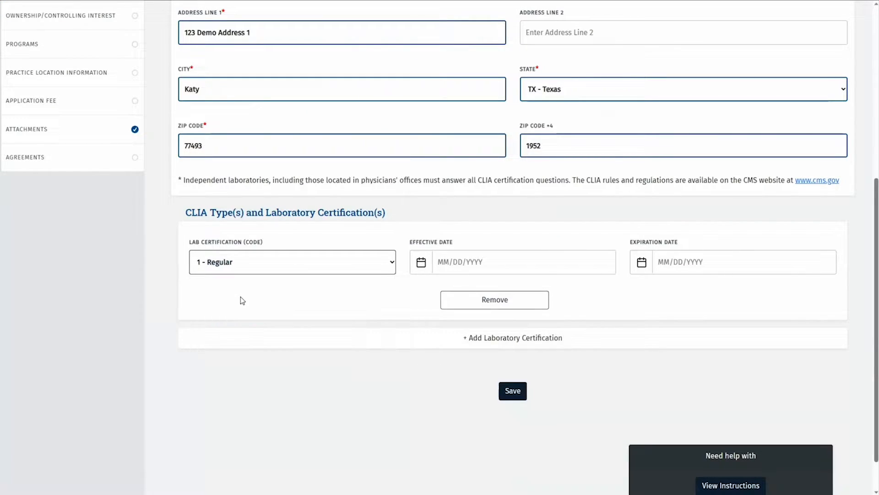
pyautogui.click(440, 262)
pyautogui.write('01/03/2022')
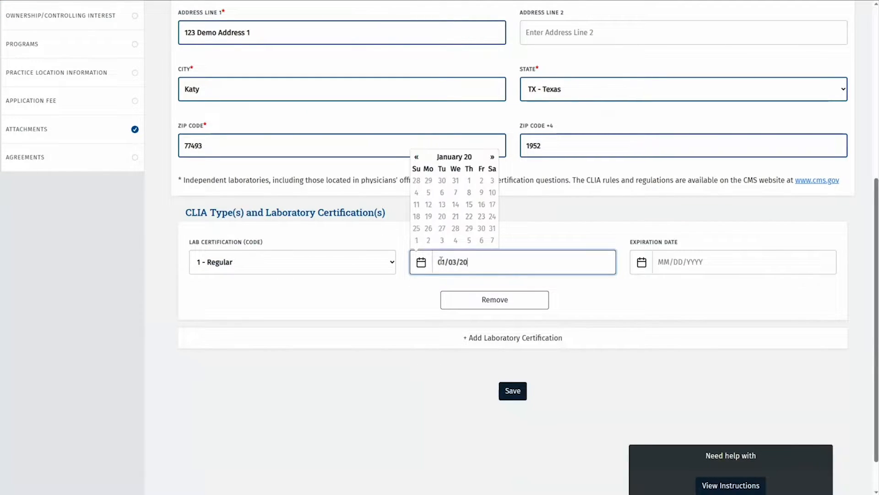
pyautogui.click(662, 259)
pyautogui.write('01/02/2024')
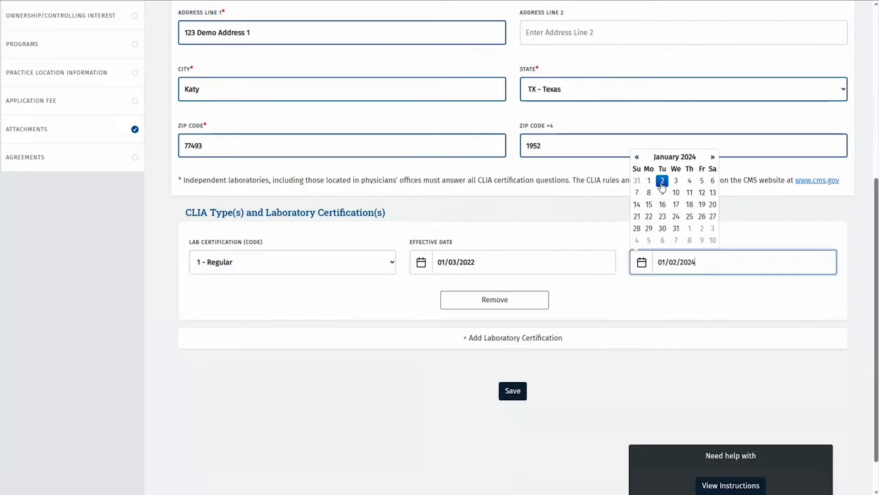
pyautogui.click(412, 384)
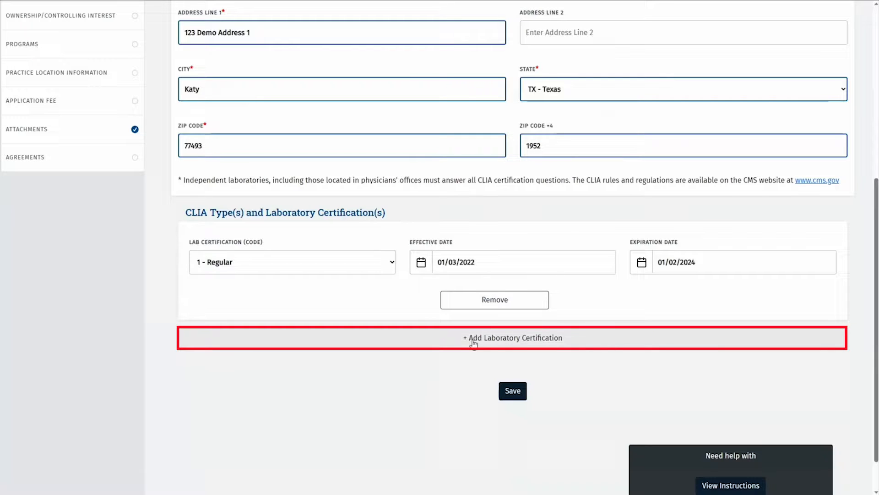
# Add a second lab certification, 110 - Microbiology - Bacteriology, expiring 01/02/2024
pyautogui.click(438, 338)
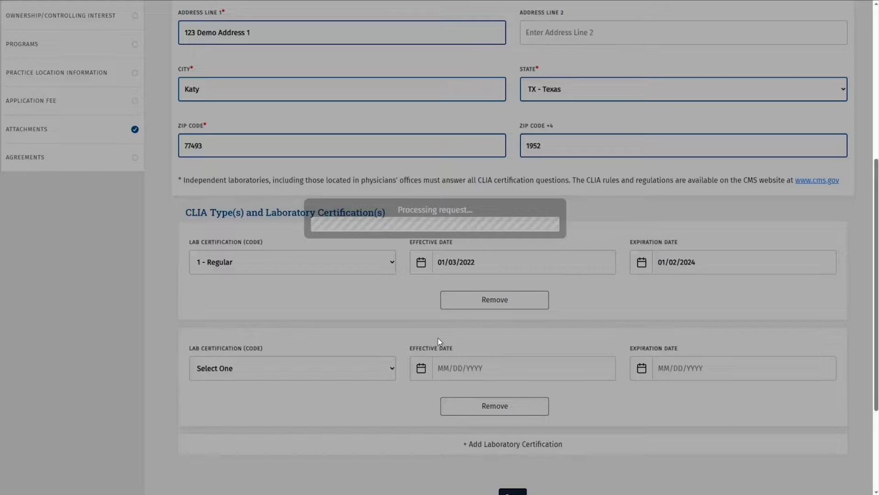
pyautogui.scroll(-2, 389, 359)
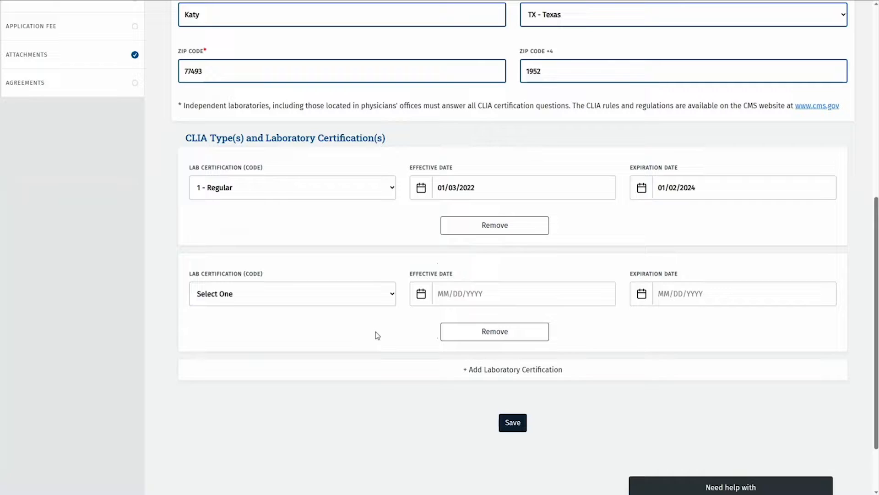
pyautogui.click(393, 292)
pyautogui.click(327, 341)
pyautogui.click(440, 296)
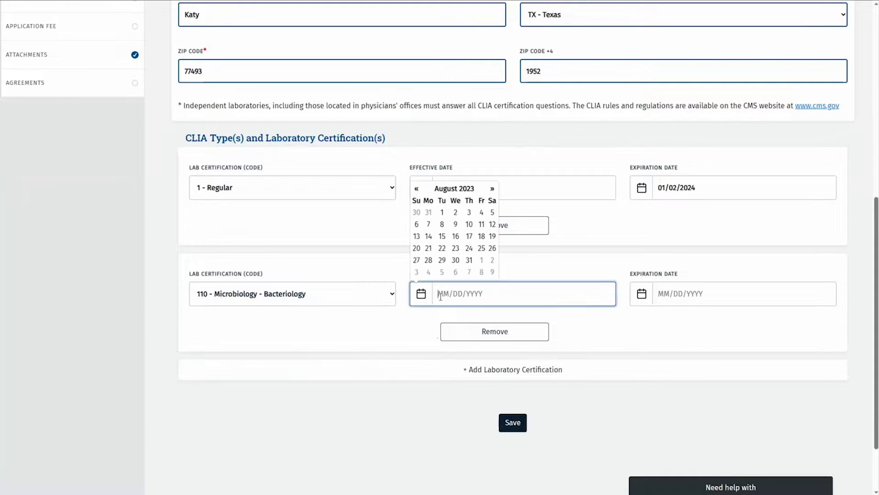
pyautogui.write('01/02')
pyautogui.write('/2022')
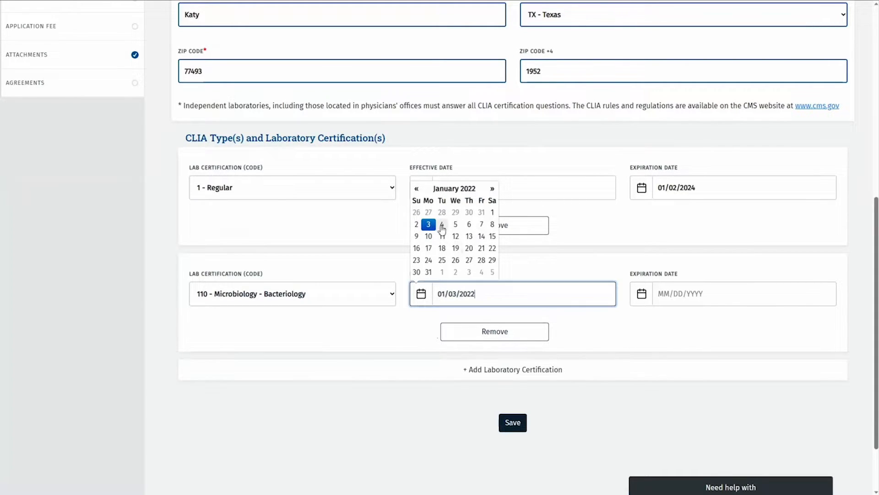
pyautogui.click(672, 292)
pyautogui.write('01/02/2024')
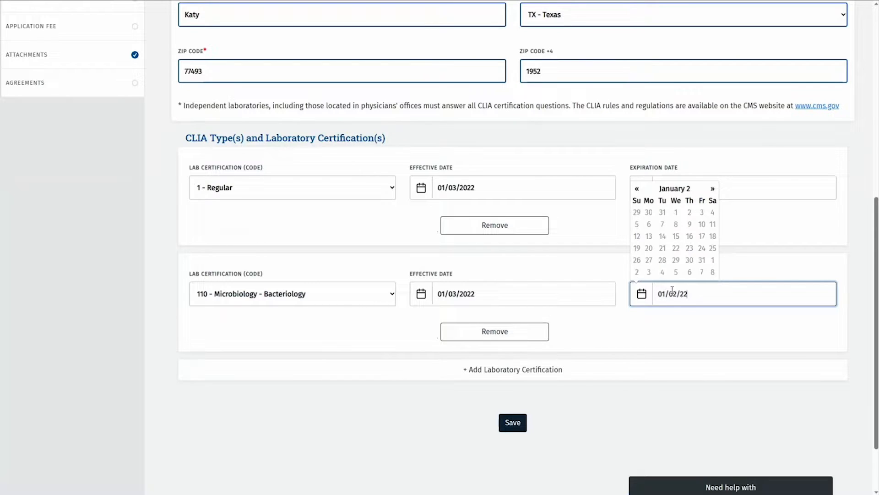
pyautogui.click(618, 399)
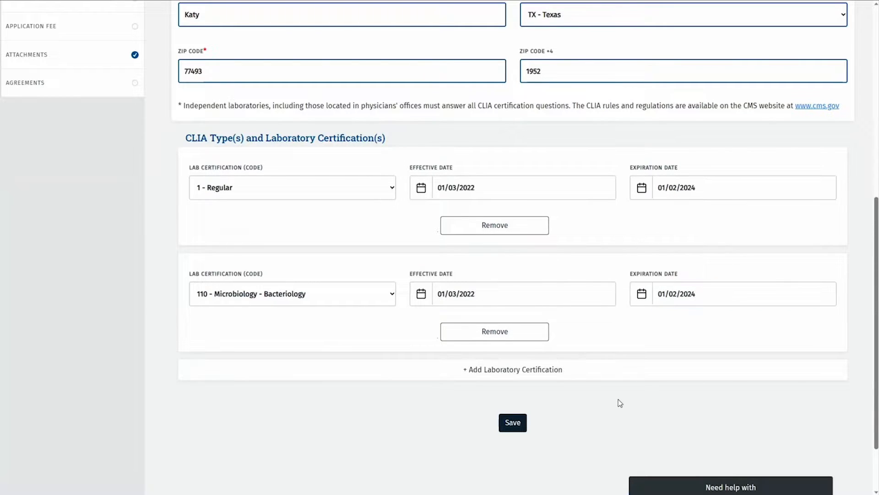
# Save the CLIA accreditation and attach CLIA License.pdf as its Copy of License document
pyautogui.click(517, 422)
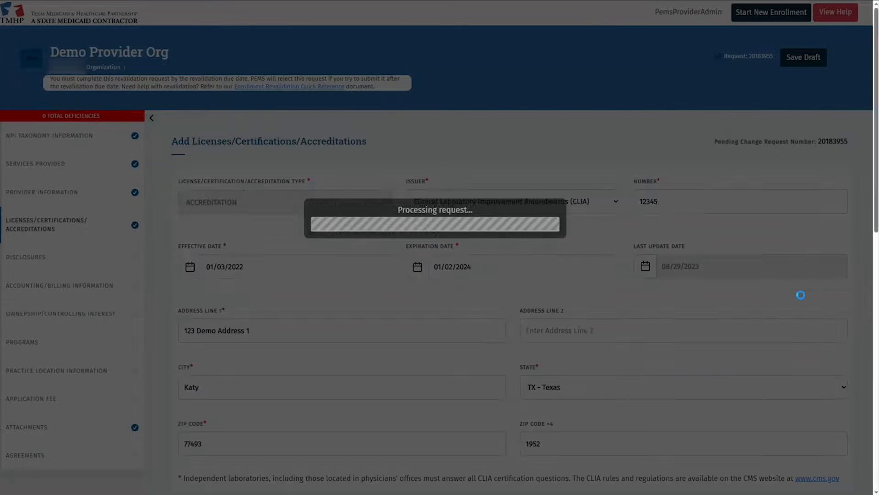
pyautogui.scroll(-12, 699, 304)
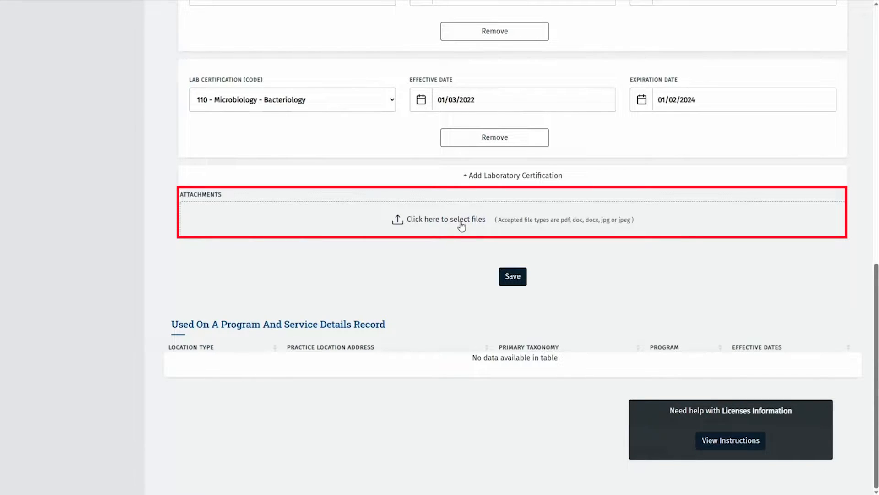
pyautogui.click(462, 226)
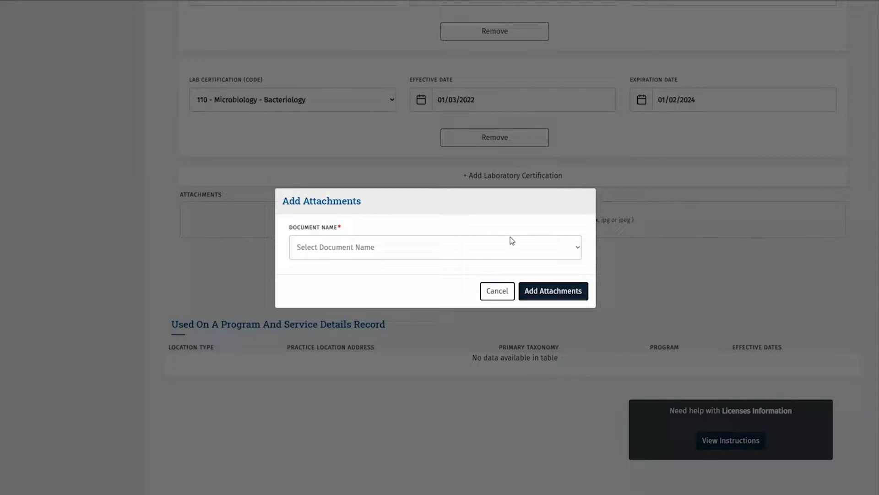
pyautogui.click(579, 251)
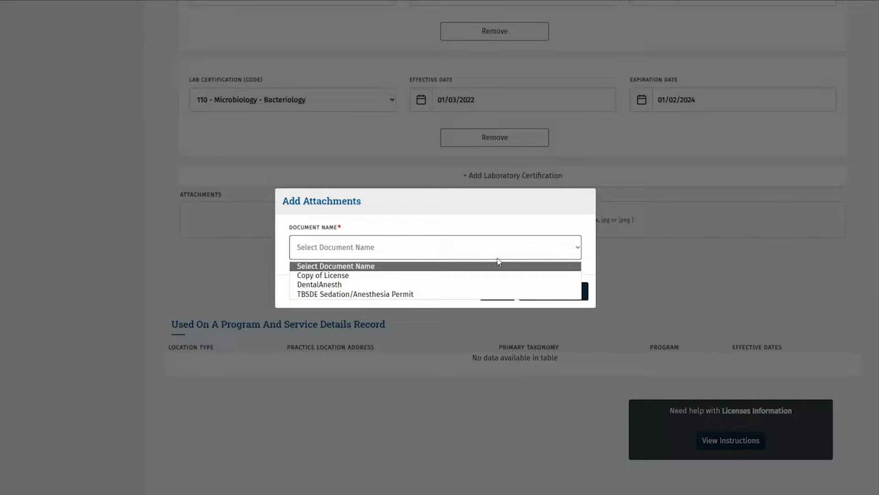
pyautogui.click(402, 274)
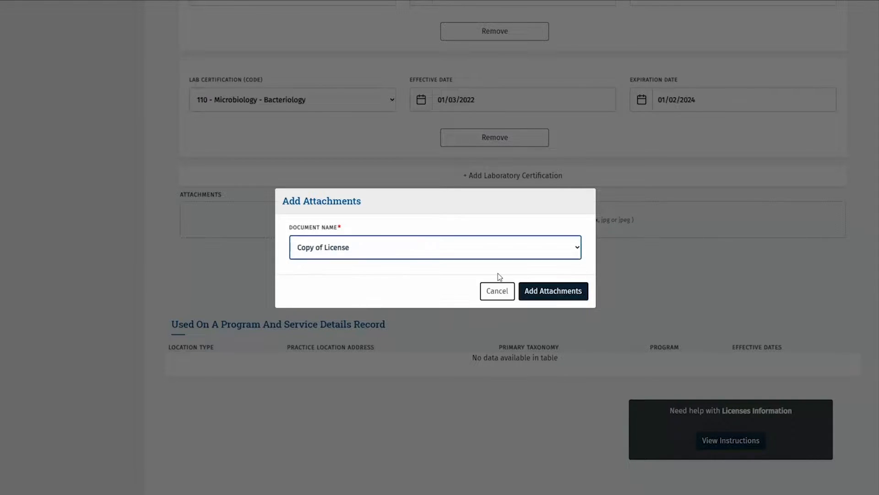
pyautogui.click(541, 289)
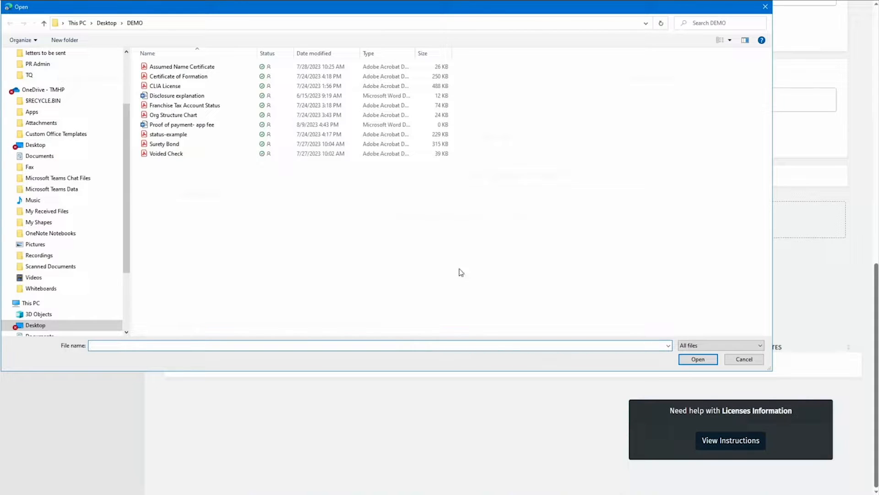
pyautogui.click(177, 89)
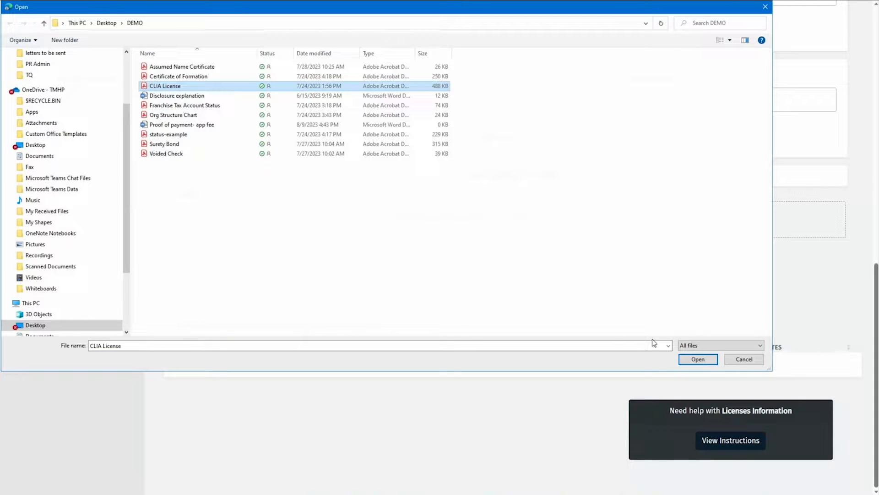
pyautogui.click(697, 359)
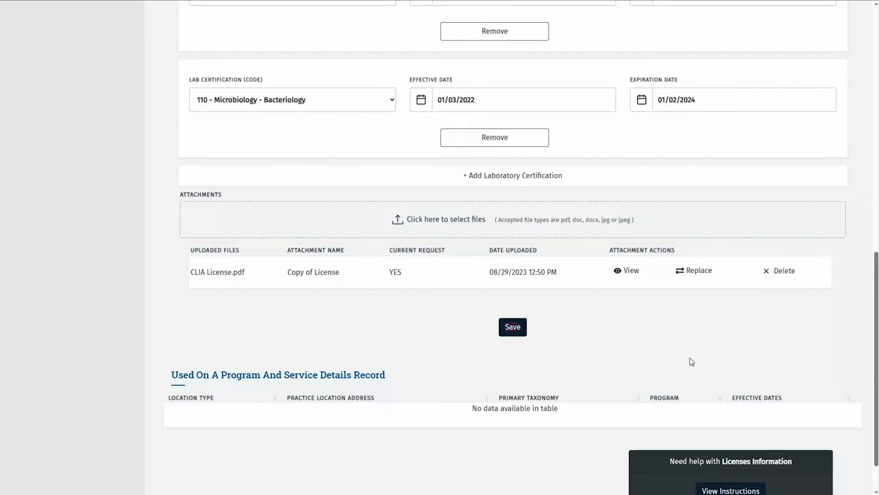
pyautogui.click(513, 328)
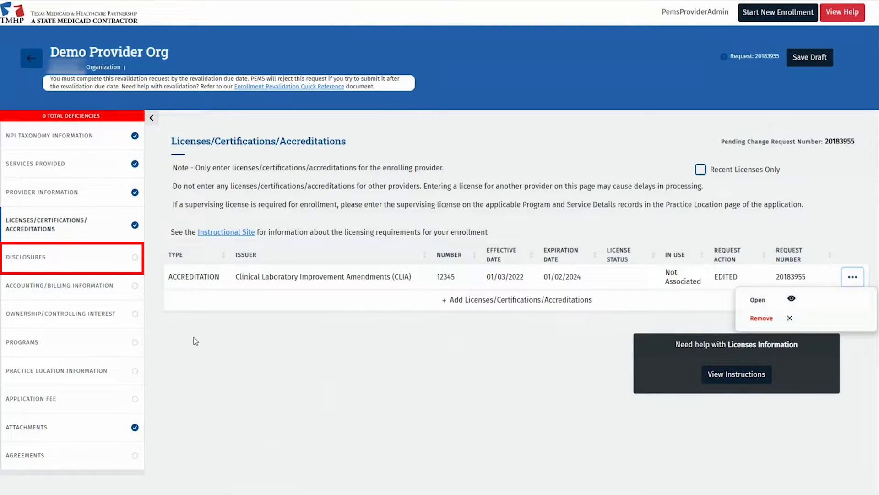
# Go to the Disclosures section
pyautogui.click(105, 257)
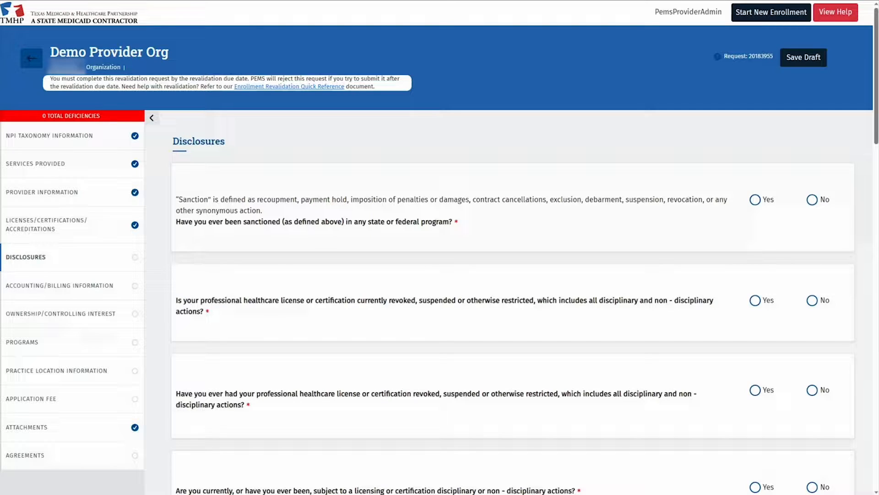
# Answer No on sanctions and record prior NM Medicaid enrollment from 01/01/2020, 'Border state for OOS patients'
pyautogui.click(812, 200)
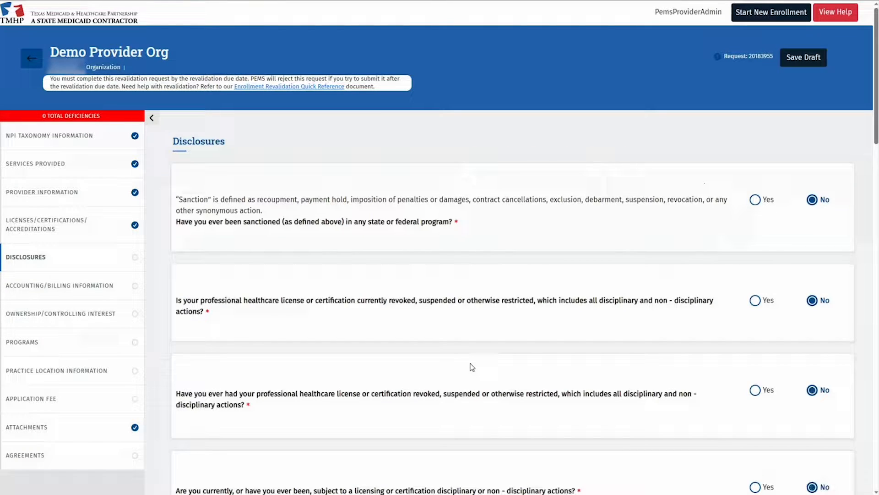
pyautogui.scroll(-7, 472, 366)
pyautogui.scroll(-3, 451, 353)
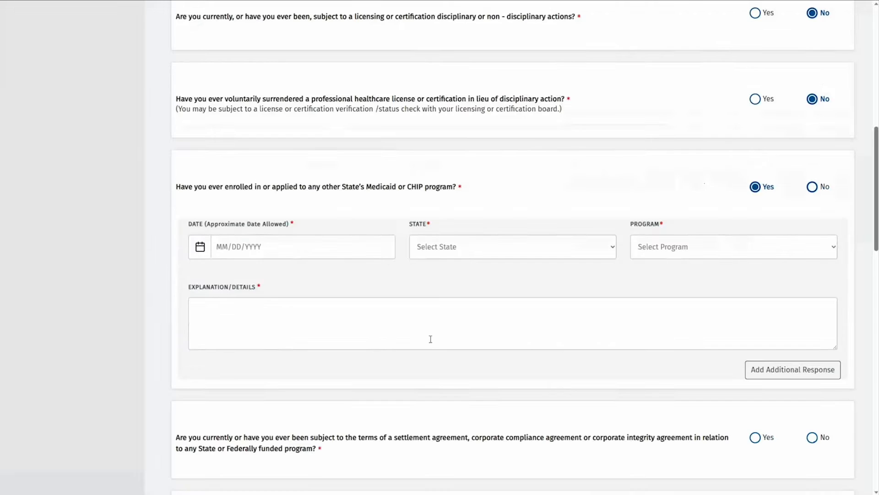
pyautogui.click(223, 247)
pyautogui.write('01/01/2020')
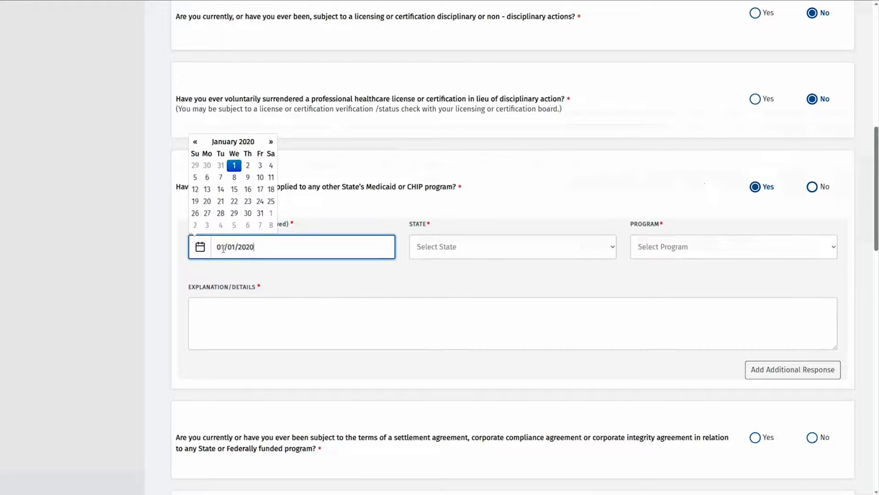
pyautogui.press('Tab')
pyautogui.write('nm')
pyautogui.press('Tab')
pyautogui.write('m')
pyautogui.press('Tab')
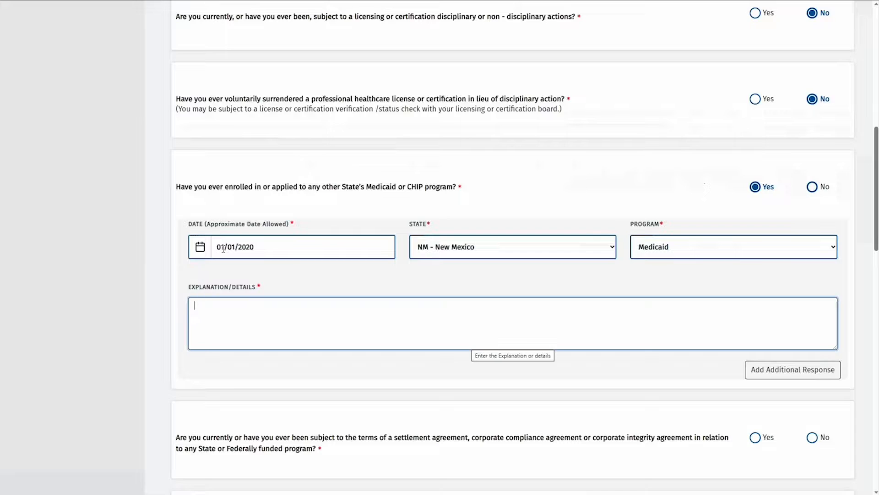
pyautogui.write('Border state for OOS patients')
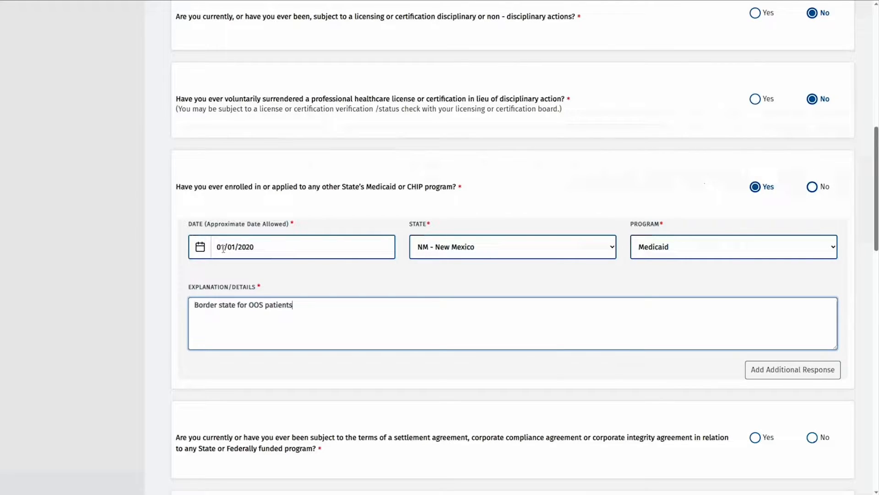
# Answer No to the settlement agreement question and the remaining disclosure questions
pyautogui.scroll(-2, 750, 370)
pyautogui.click(812, 363)
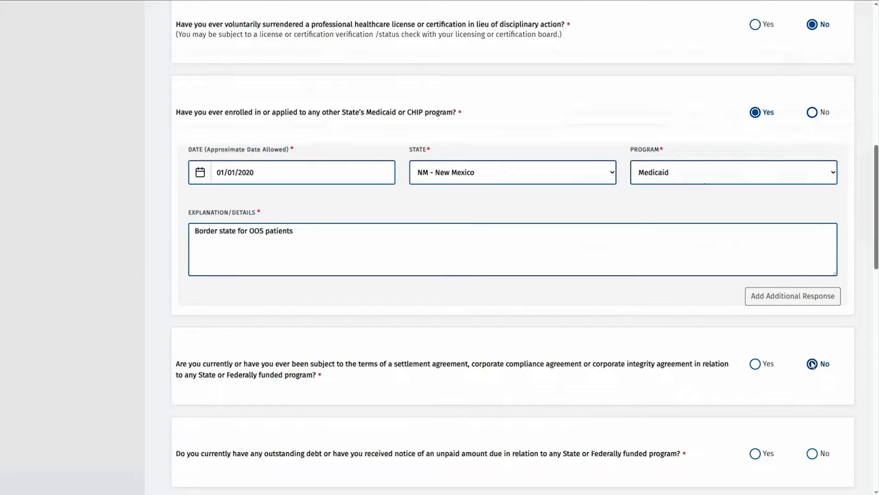
pyautogui.press('Tab')
pyautogui.press('Right')
pyautogui.press('Tab')
pyautogui.press('Right')
pyautogui.press('Tab')
pyautogui.press('Right')
pyautogui.press('Tab')
pyautogui.press('Right')
pyautogui.press('Tab')
pyautogui.press('Right')
pyautogui.press('Tab')
pyautogui.press('Right')
pyautogui.press('Tab')
pyautogui.scroll(-5, 813, 365)
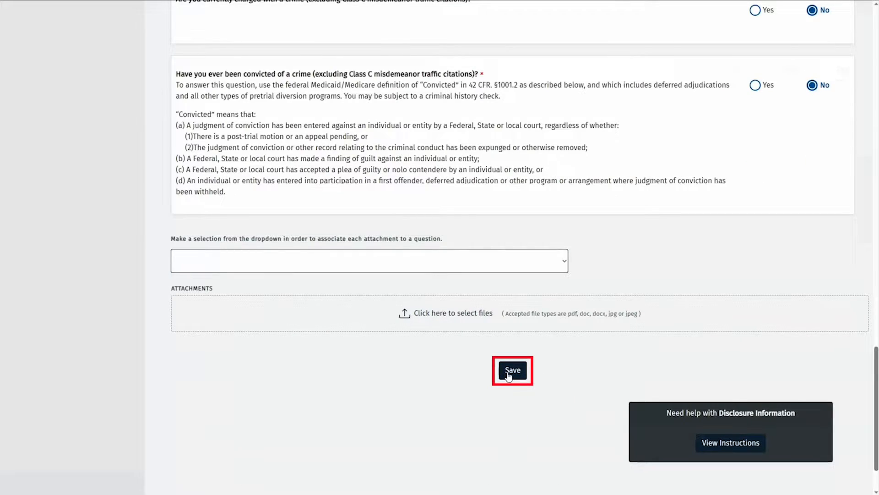
# Attempt to save Disclosures and link the required attachment to the Medicaid or CHIP question
pyautogui.click(508, 373)
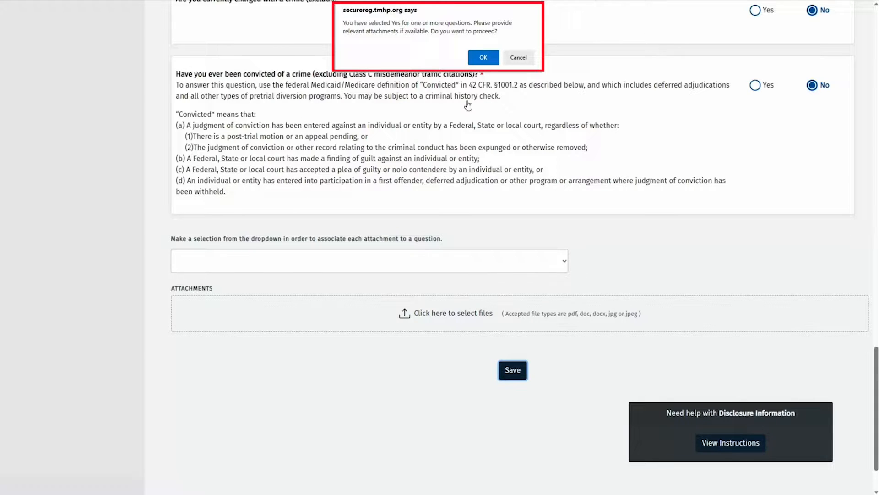
pyautogui.click(485, 61)
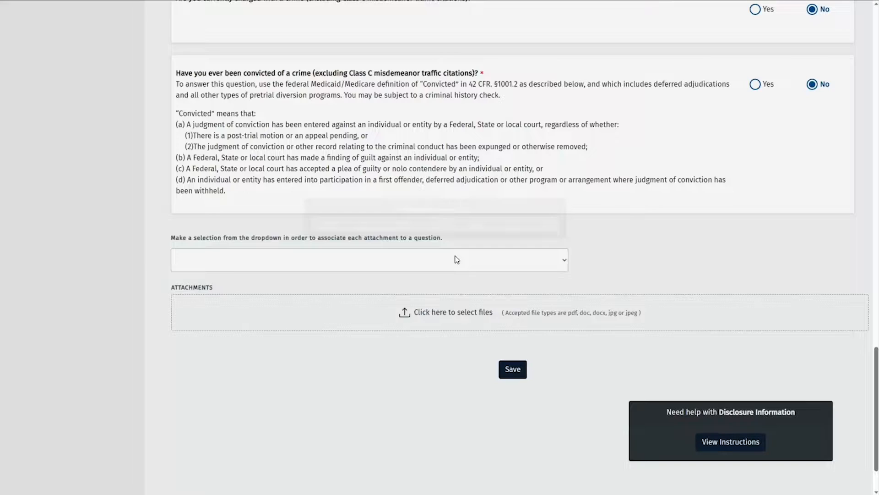
pyautogui.click(455, 258)
pyautogui.click(340, 325)
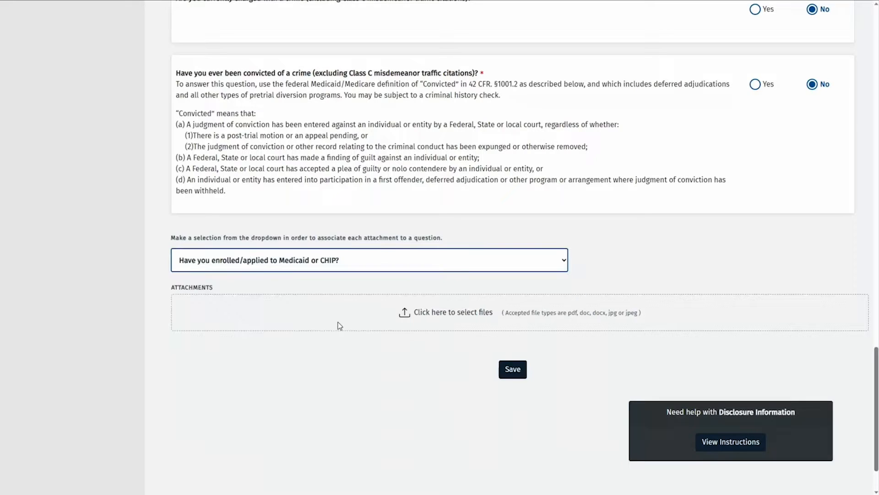
# Upload Disclosure explanation.docx as the Disclosure Explanation document and save the Disclosures section
pyautogui.click(444, 315)
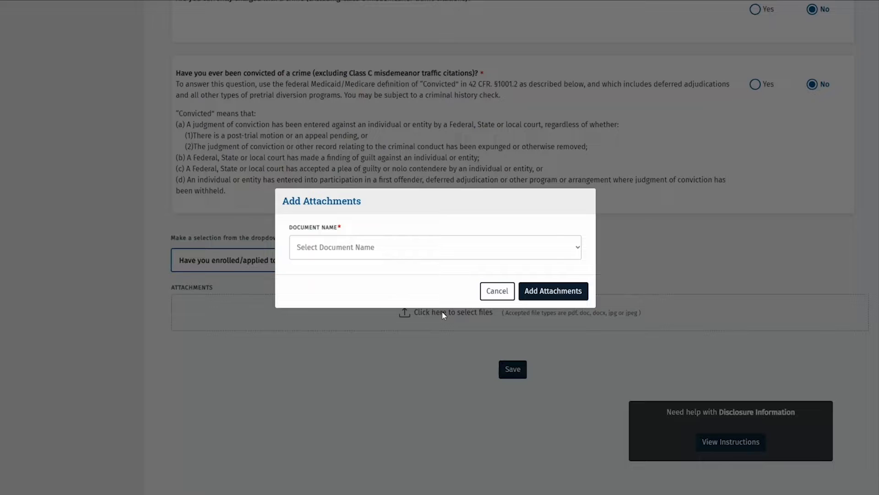
pyautogui.click(416, 256)
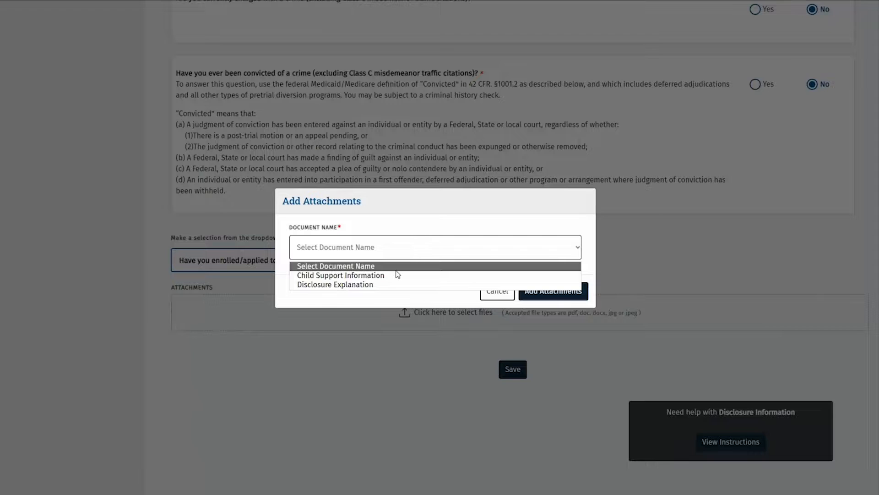
pyautogui.click(385, 285)
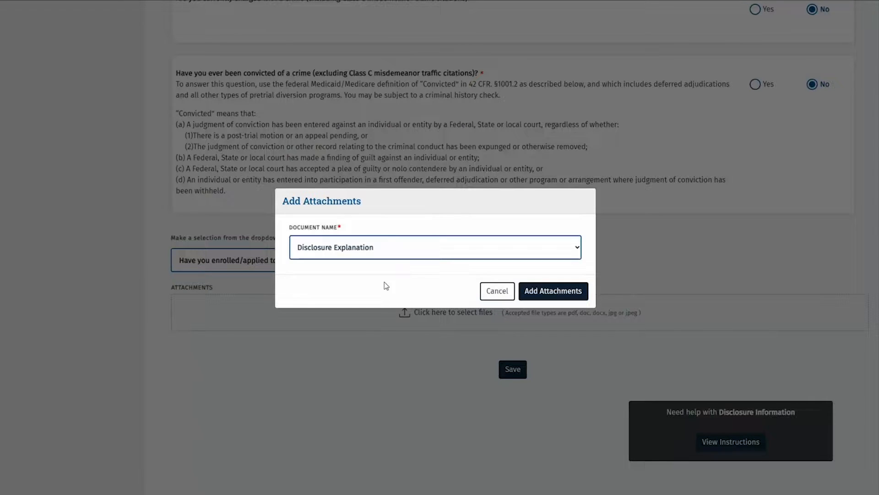
pyautogui.click(570, 290)
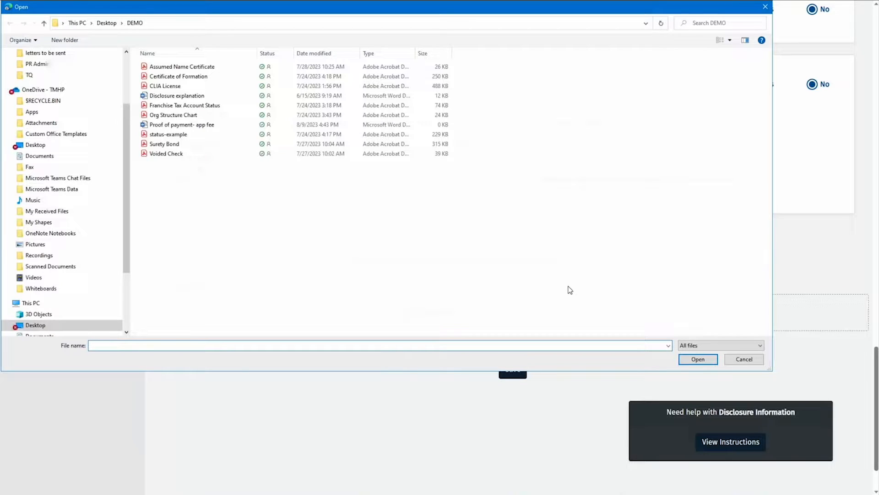
pyautogui.click(214, 97)
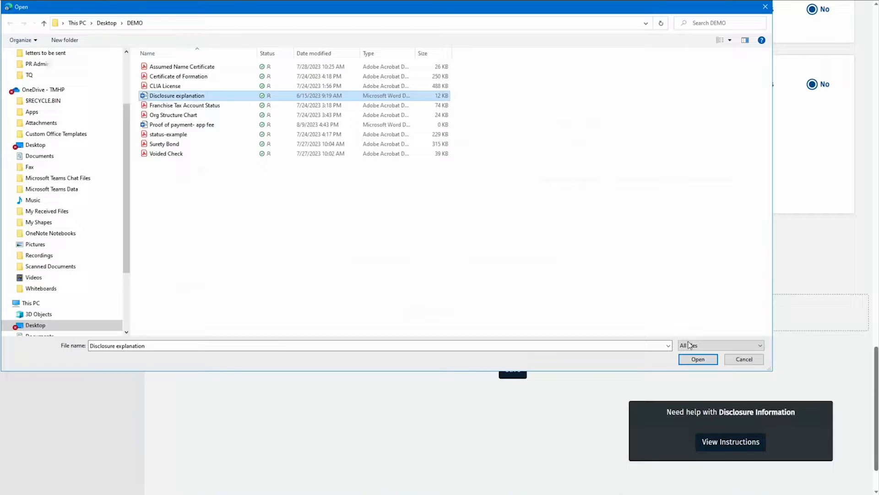
pyautogui.click(691, 361)
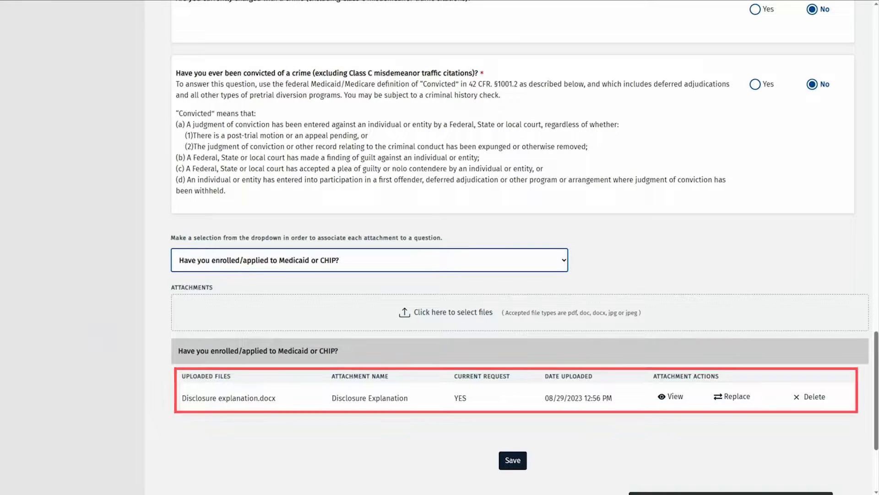
pyautogui.click(503, 465)
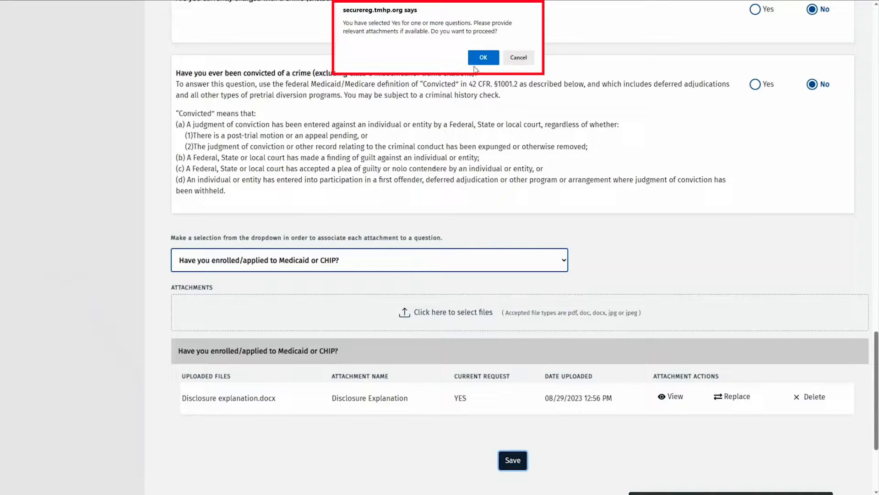
pyautogui.click(483, 58)
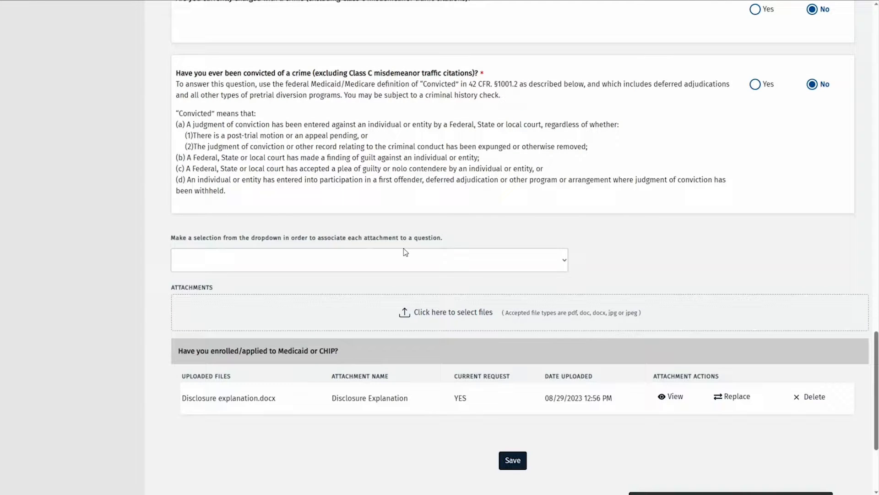
pyautogui.scroll(20, 82, 231)
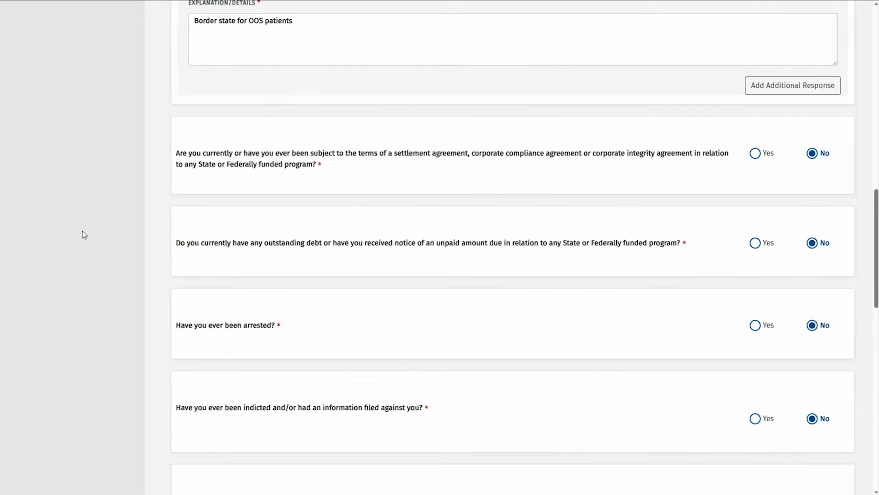
# Open Accounting/Billing Information and bring up the actions for the DemoW9Name billing record
pyautogui.scroll(10, 83, 231)
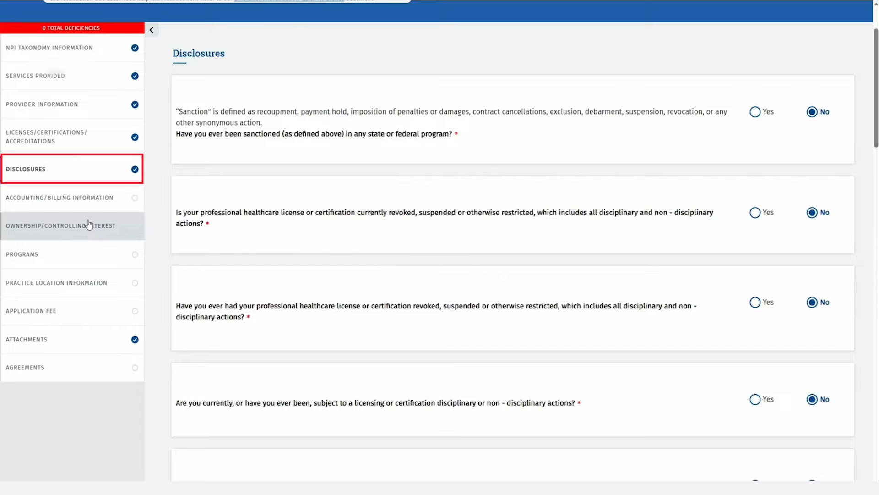
pyautogui.click(107, 183)
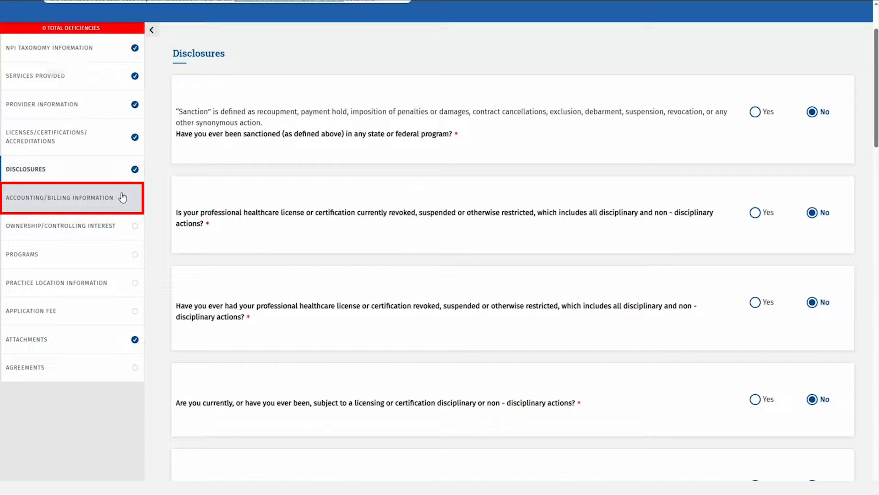
pyautogui.click(121, 196)
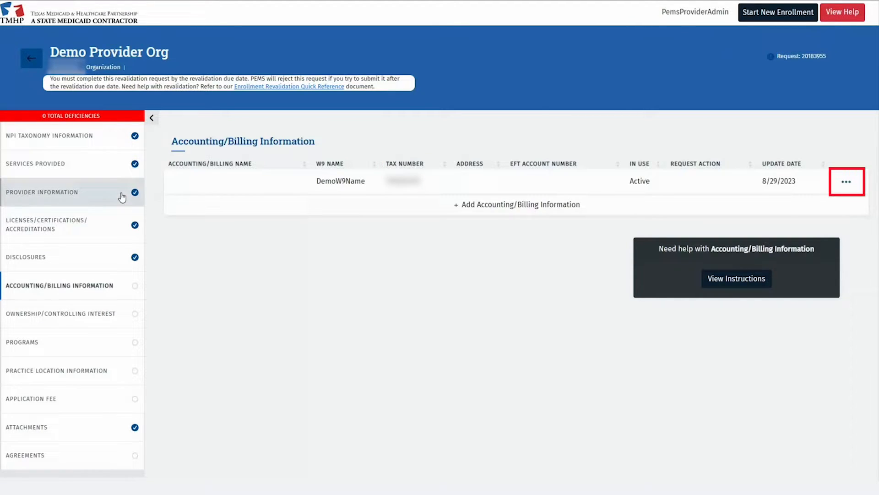
pyautogui.click(847, 181)
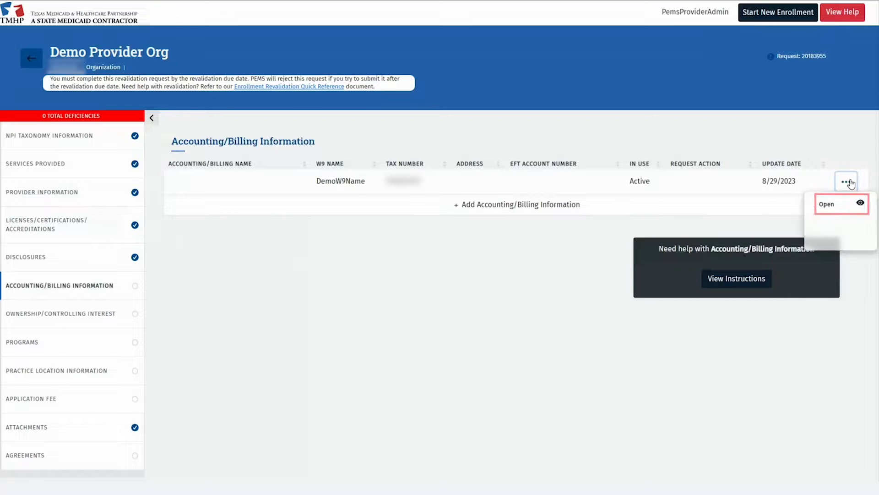
# Open the billing record and enter the contact's first and last name
pyautogui.click(840, 206)
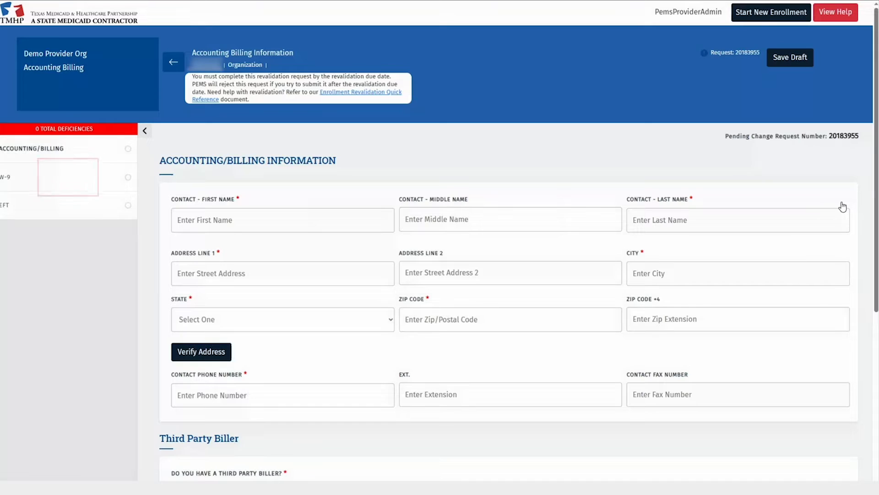
pyautogui.click(315, 217)
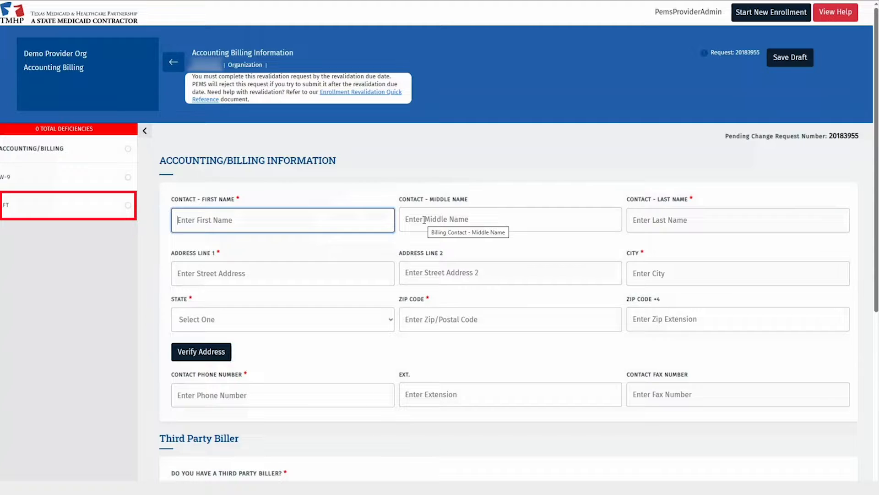
pyautogui.write('D')
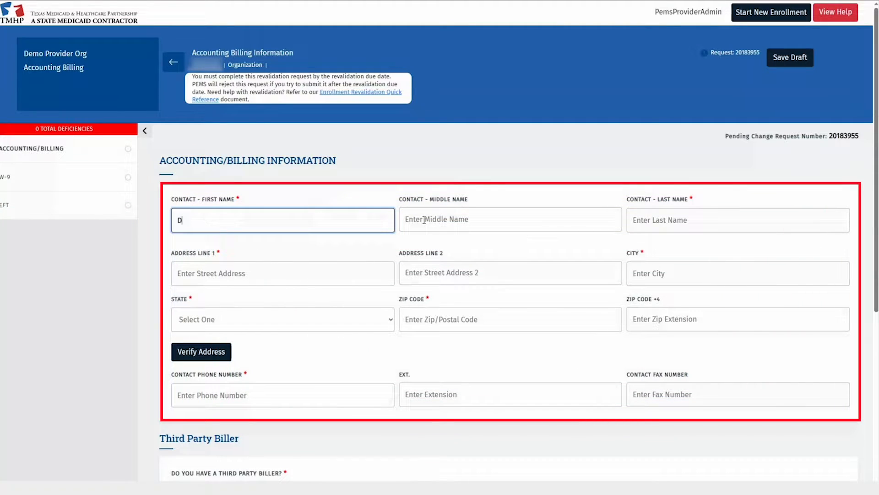
pyautogui.write('emo')
pyautogui.write('First')
pyautogui.press('Tab')
pyautogui.press('Tab')
pyautogui.write('DemoLast')
pyautogui.press('Tab')
# Enter the contact's street, city, state TX and zip code, and verify the address
pyautogui.write('123')
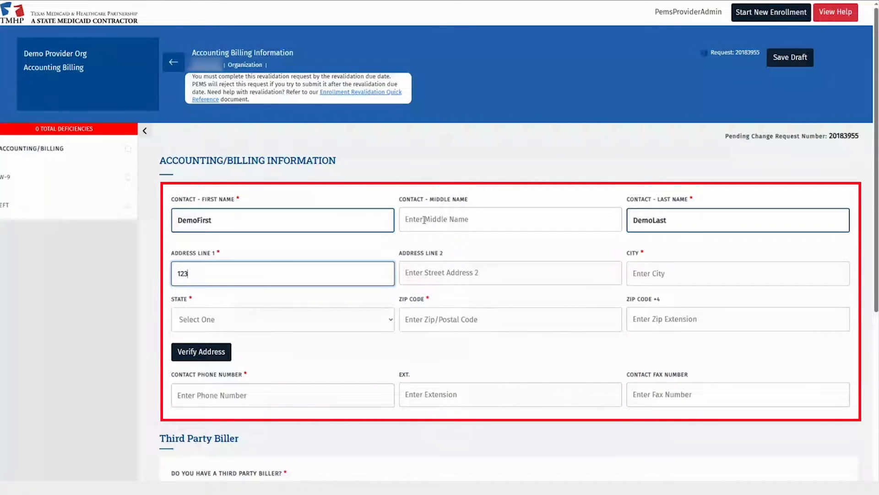
pyautogui.write('57 Riata trace Pkwy')
pyautogui.press('Tab')
pyautogui.press('Tab')
pyautogui.write('austin')
pyautogui.press('Tab')
pyautogui.write('tx')
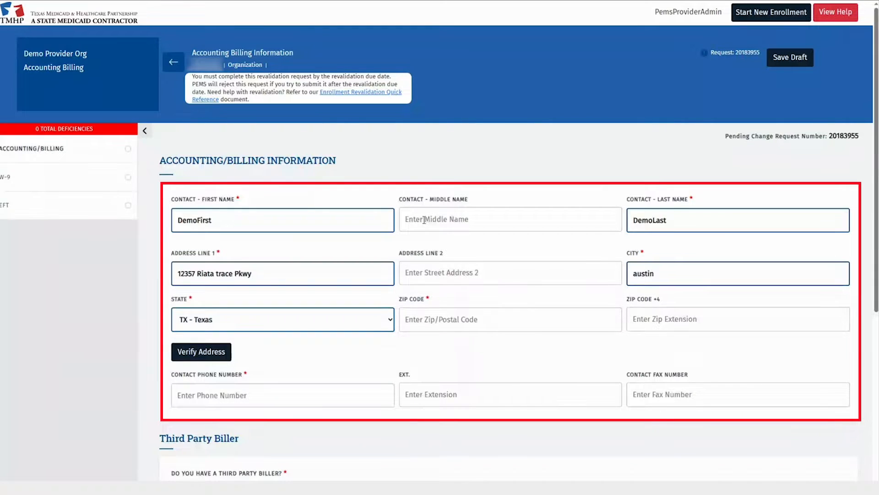
pyautogui.press('Tab')
pyautogui.write('78726')
pyautogui.click(221, 351)
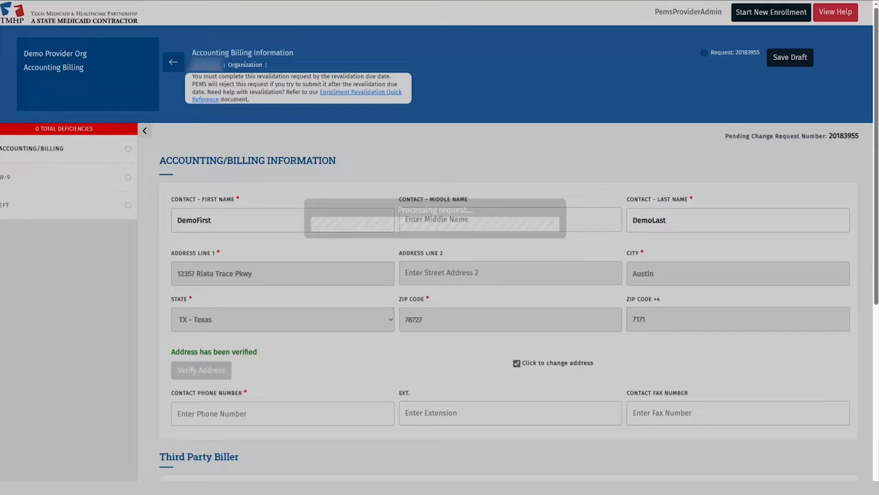
# Enter the billing contact's phone number
pyautogui.scroll(-2, 314, 308)
pyautogui.click(244, 337)
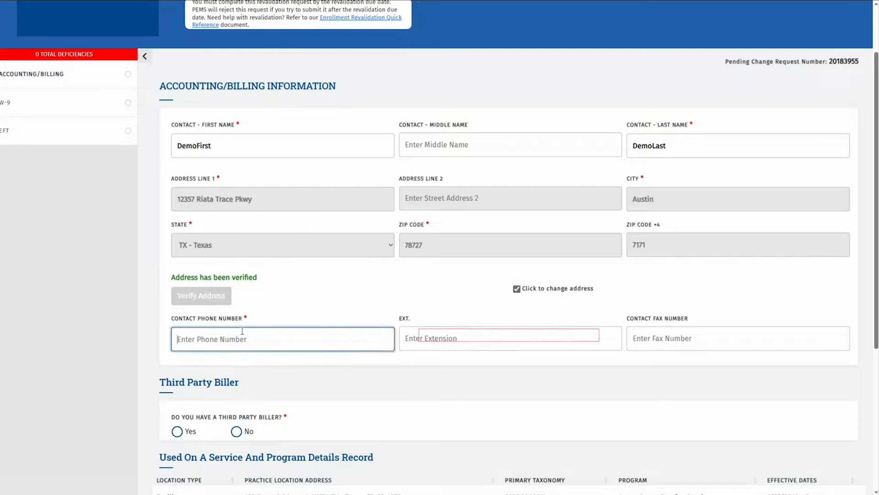
pyautogui.write('5125551234')
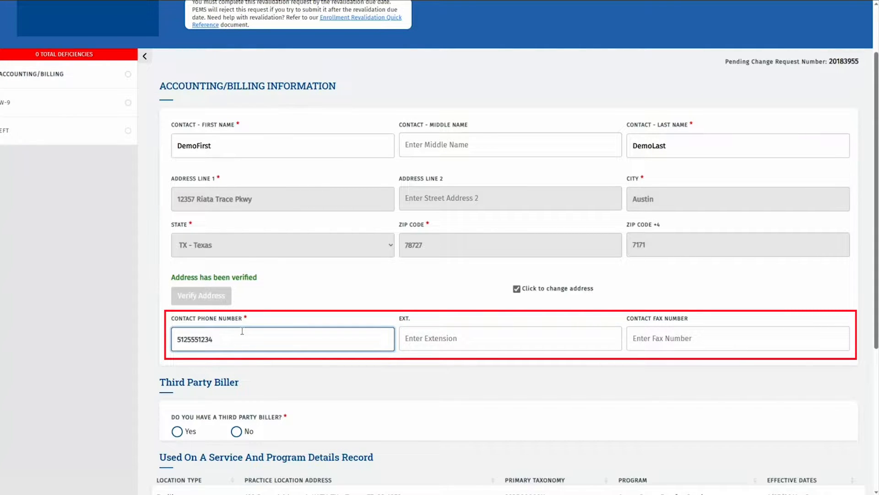
# Answer No to Third Party Biller, save the billing details, and go to the W-9
pyautogui.scroll(-3, 247, 335)
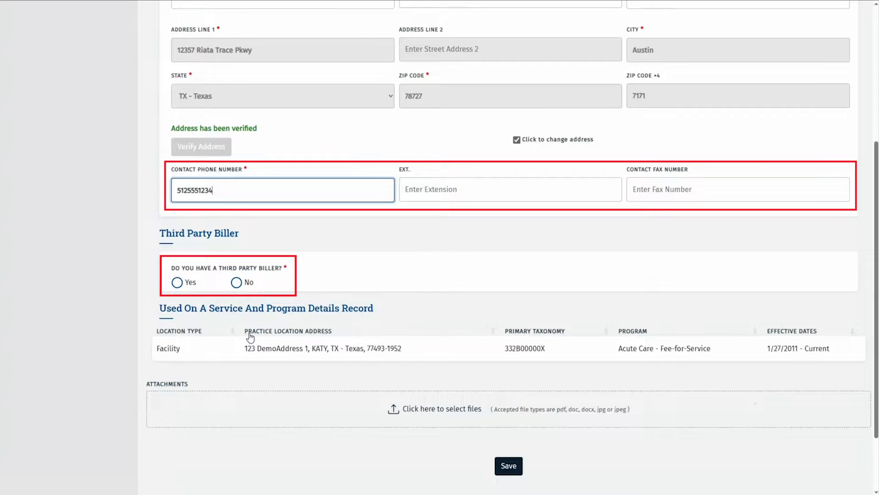
pyautogui.scroll(-2, 249, 337)
pyautogui.click(178, 208)
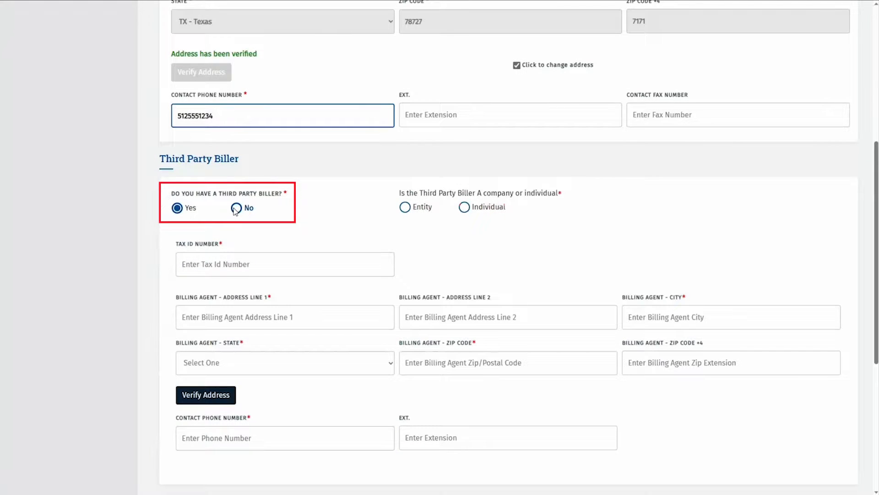
pyautogui.click(236, 208)
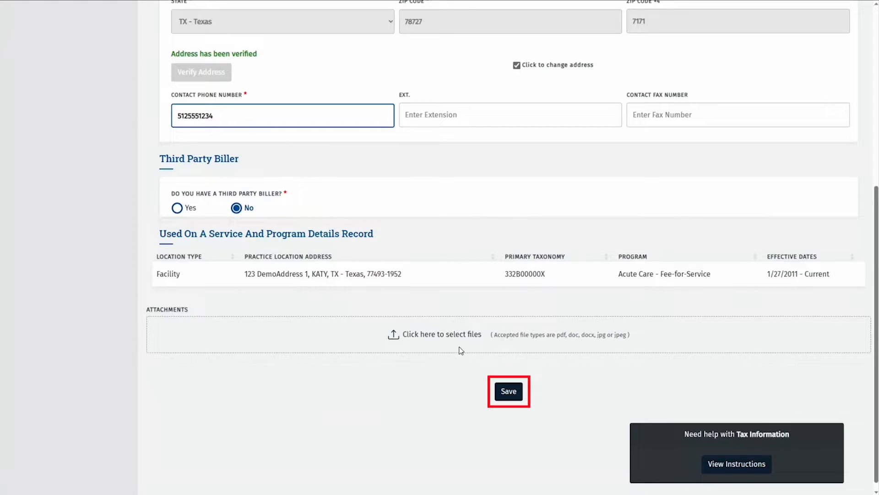
pyautogui.click(509, 390)
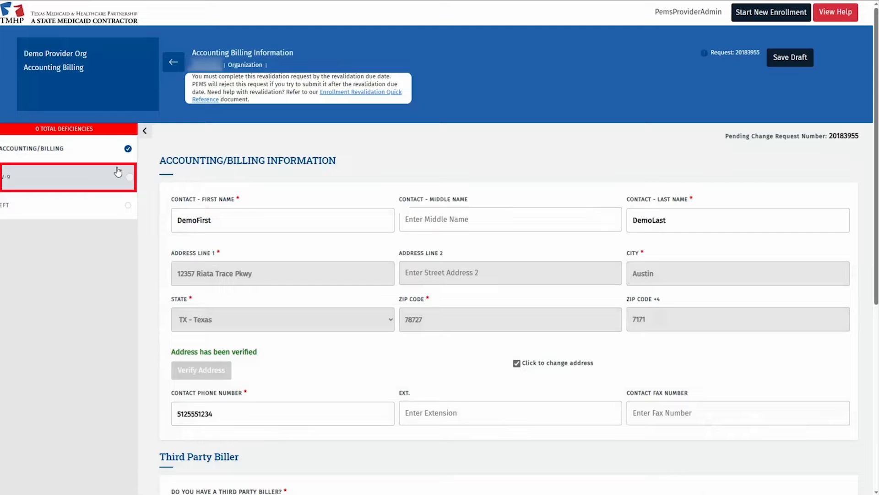
pyautogui.click(89, 174)
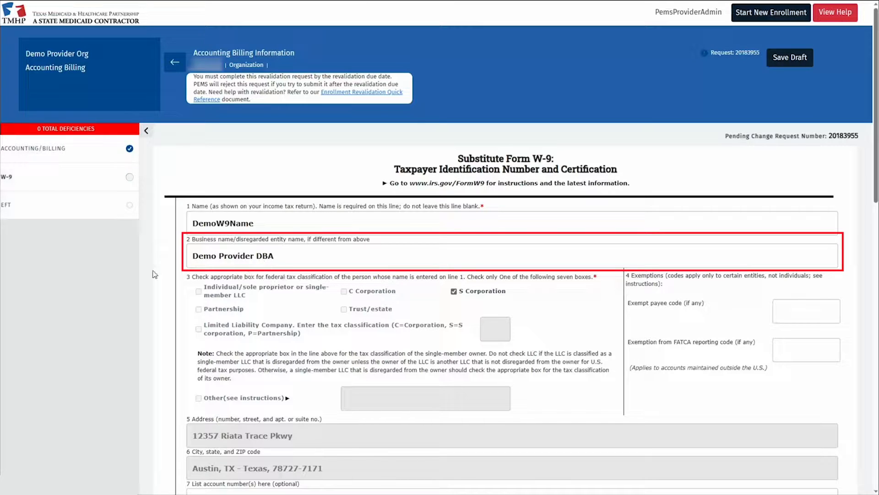
# Scroll through the W-9's name, classification, address, TIN and certification to Additional Entity Information
pyautogui.scroll(-3, 154, 270)
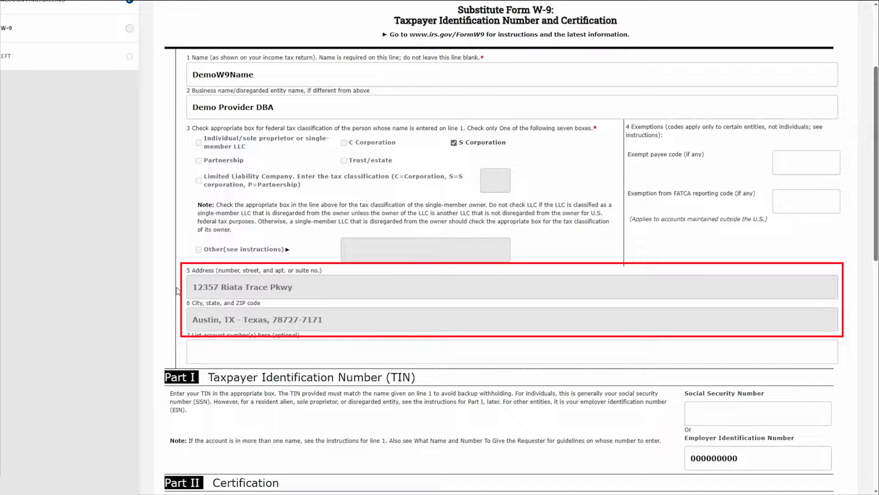
pyautogui.scroll(-5, 178, 291)
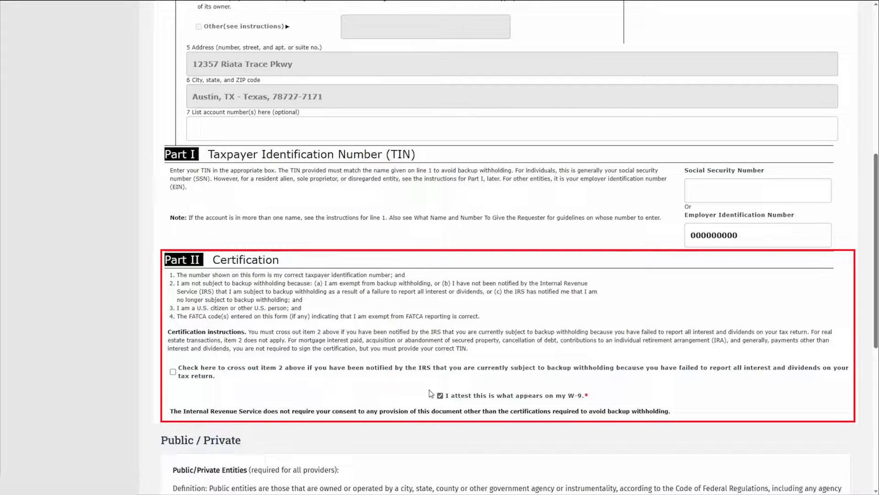
pyautogui.scroll(-8, 431, 393)
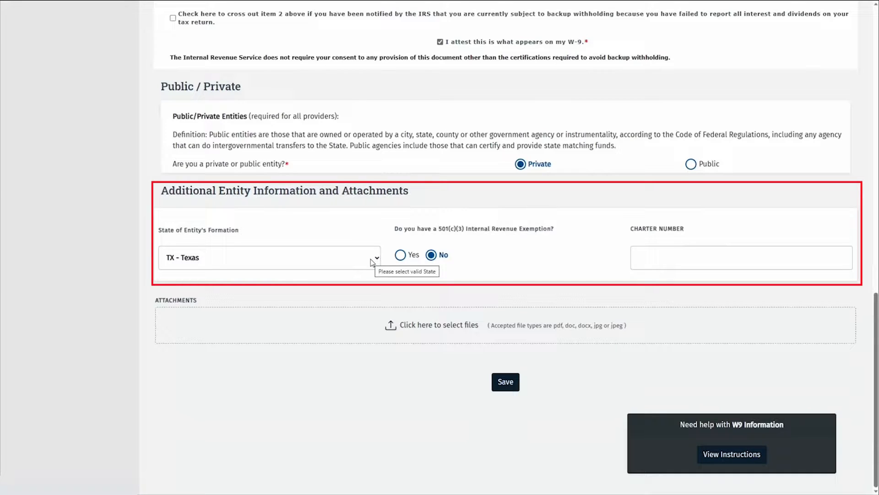
# Enter charter number NA and choose Assumed Name Certificate as the attachment type
pyautogui.click(641, 253)
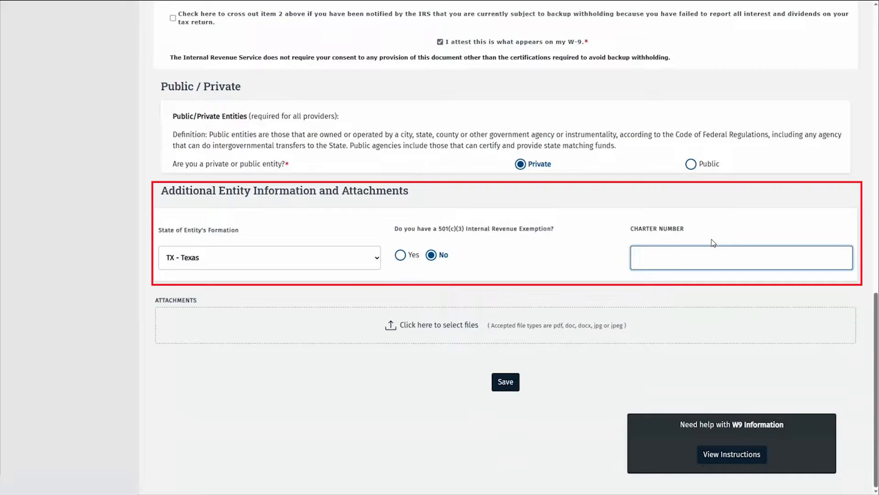
pyautogui.write('NA')
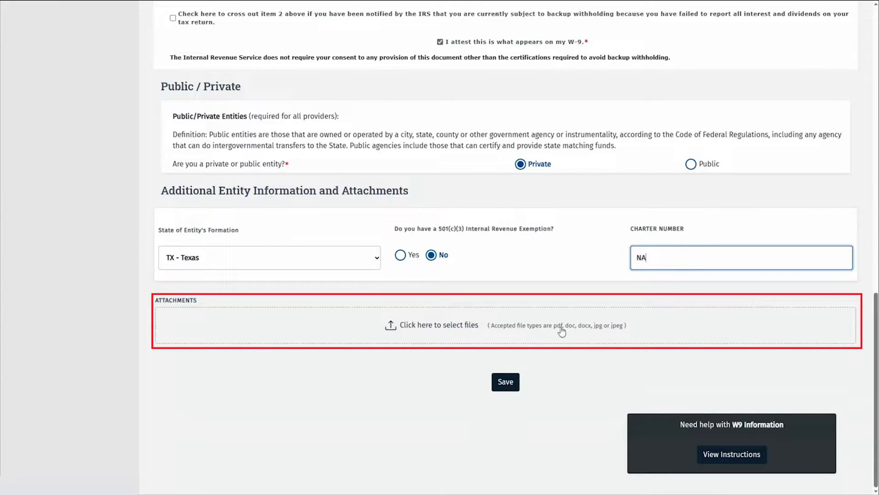
pyautogui.click(453, 326)
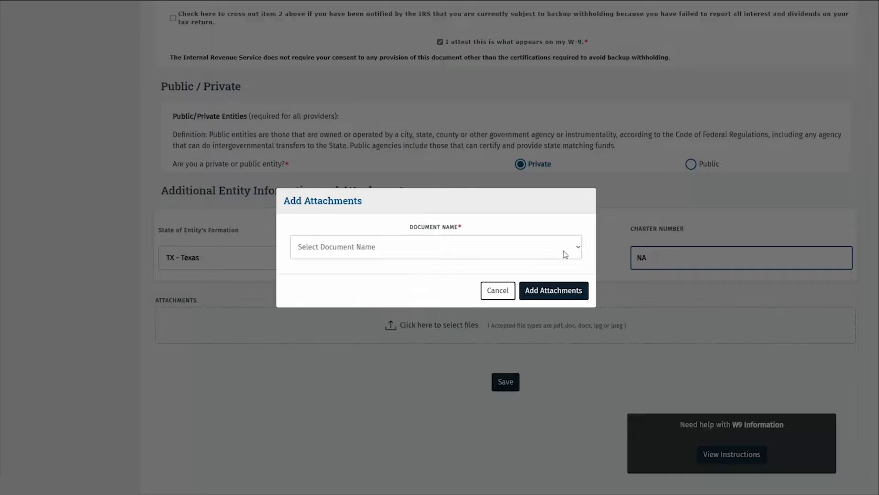
pyautogui.click(575, 252)
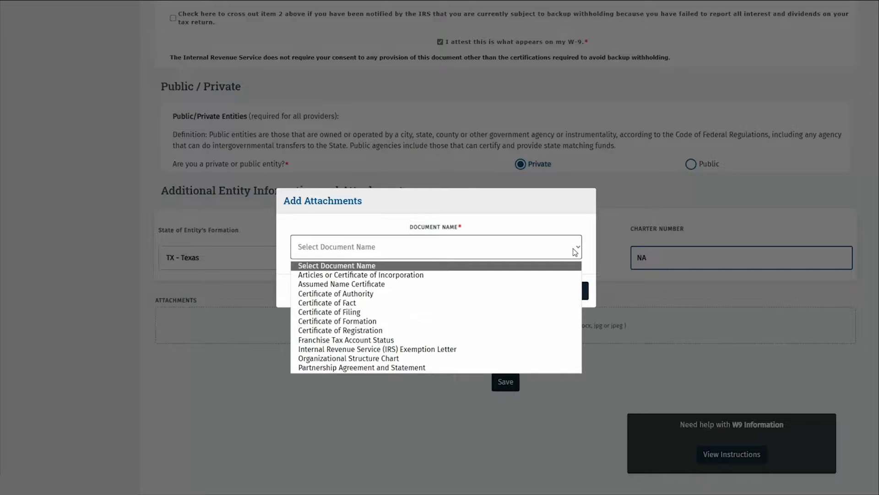
pyautogui.click(400, 284)
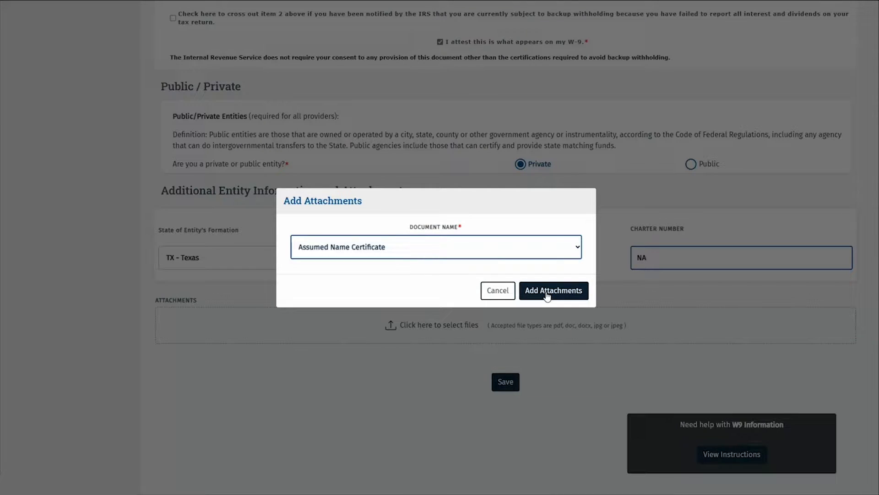
# Upload the Assumed Name Certificate file and save the W-9 information
pyautogui.click(547, 293)
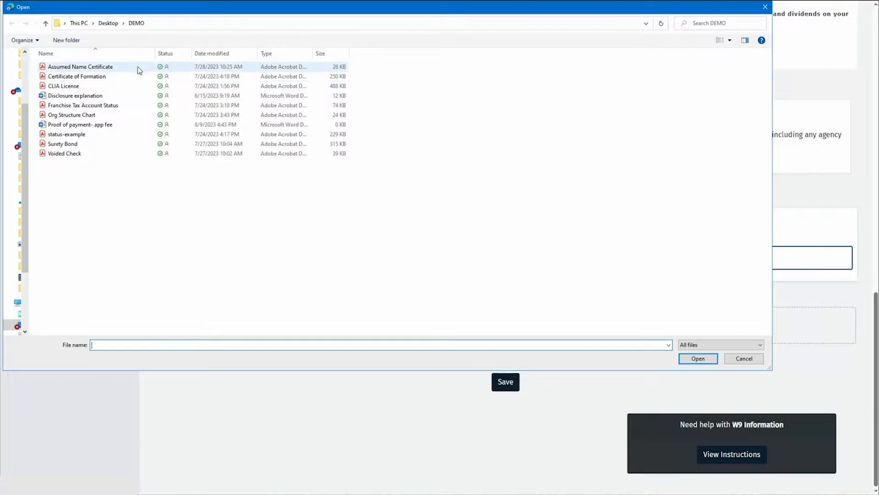
pyautogui.click(137, 67)
pyautogui.click(698, 360)
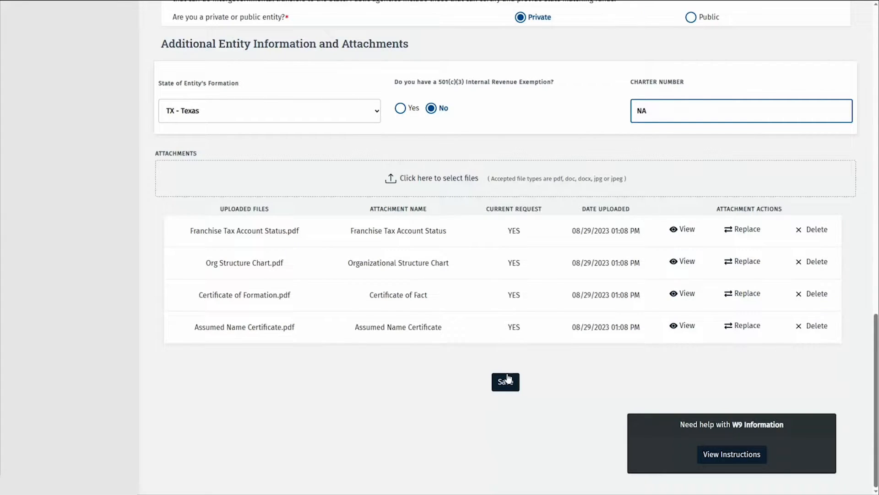
pyautogui.click(507, 381)
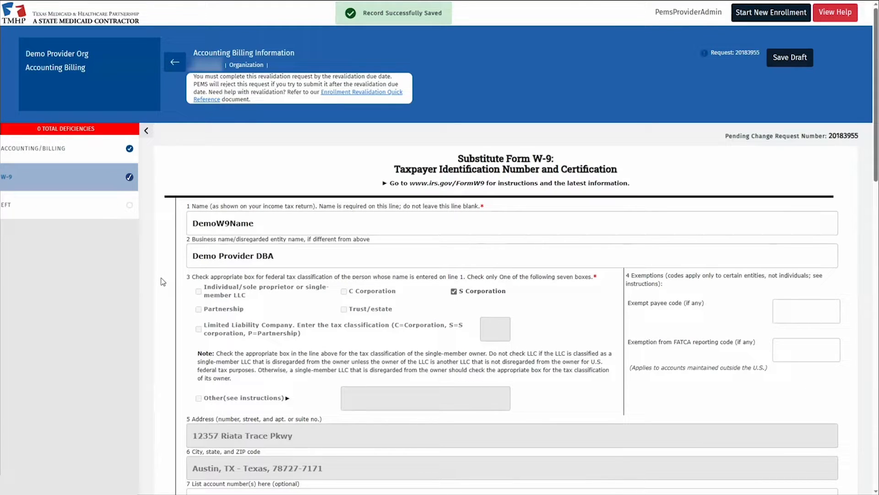
# Switch to the EFT section from the left sidebar
pyautogui.click(93, 207)
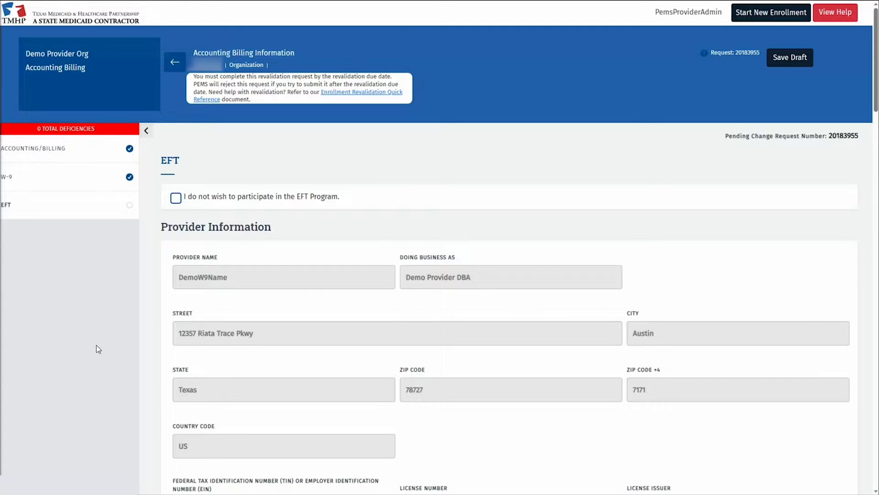
# Keep EFT enrollment and enter the provider contact's name, e-mail address and phone number
pyautogui.click(175, 199)
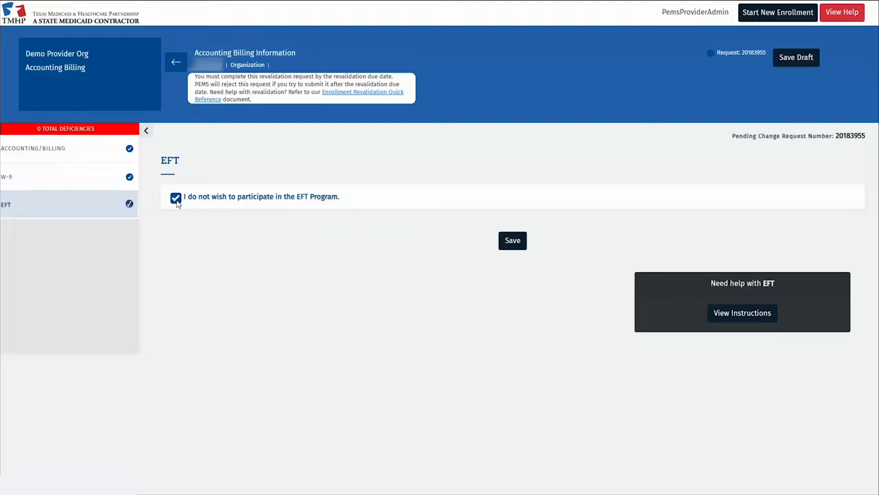
pyautogui.click(176, 199)
pyautogui.scroll(-2, 271, 280)
pyautogui.scroll(-10, 271, 280)
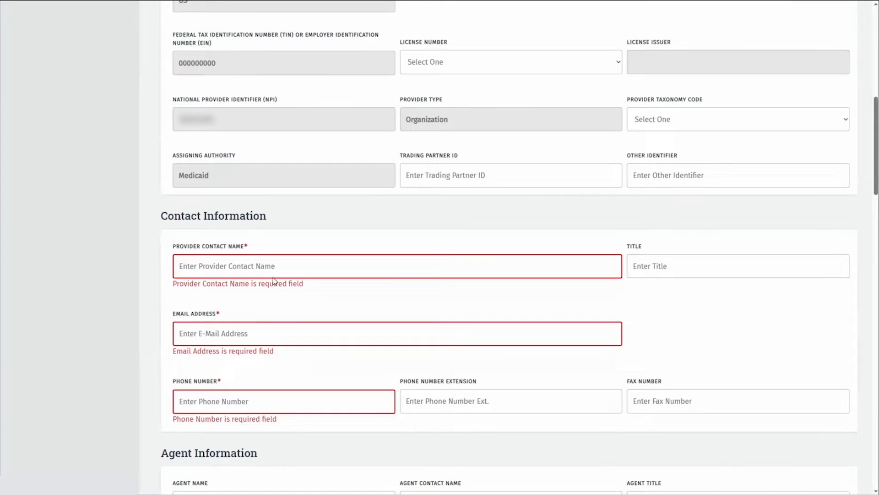
pyautogui.click(348, 272)
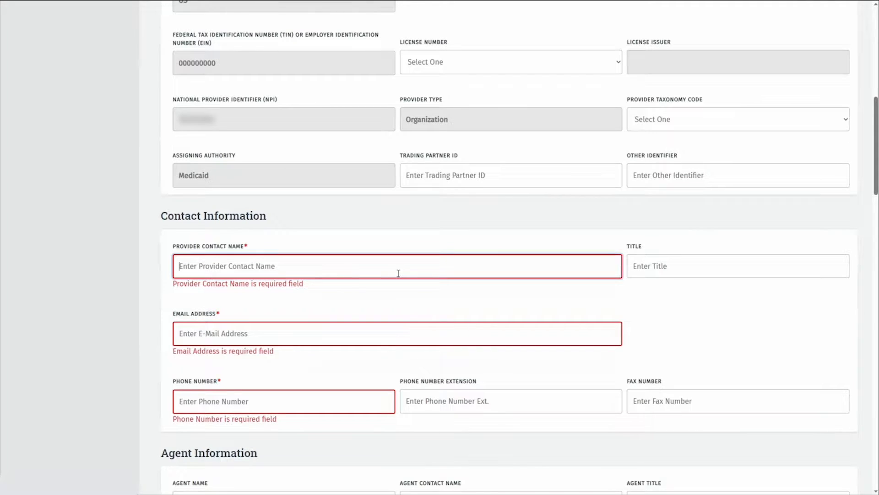
pyautogui.write('Demo First Demo Last')
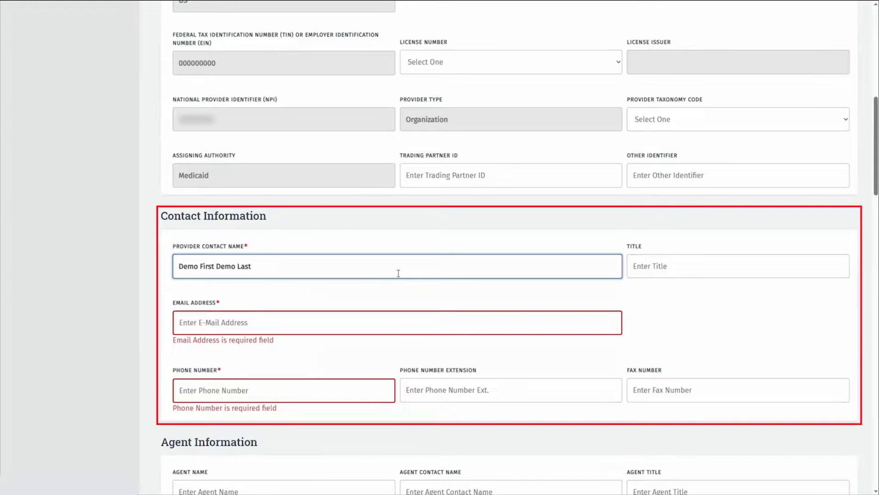
pyautogui.press('Tab')
pyautogui.press('Tab')
pyautogui.write('email')
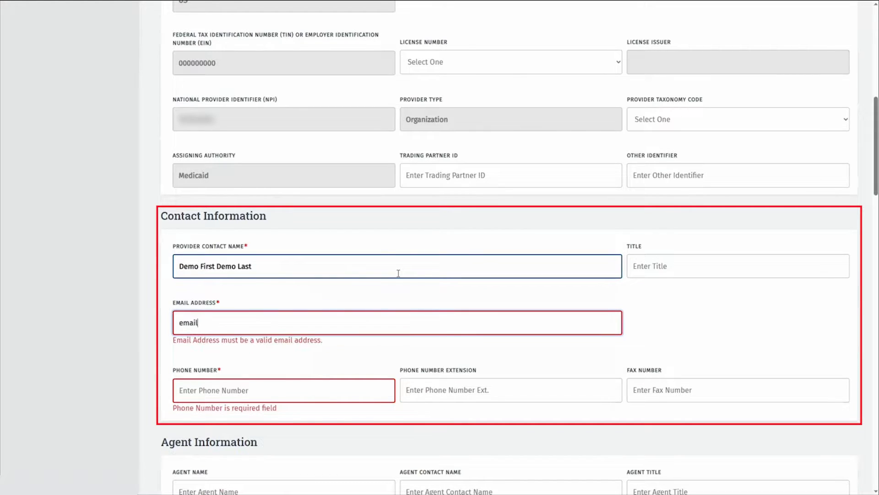
pyautogui.write('@demo.com')
pyautogui.press('Tab')
pyautogui.write('5125551234')
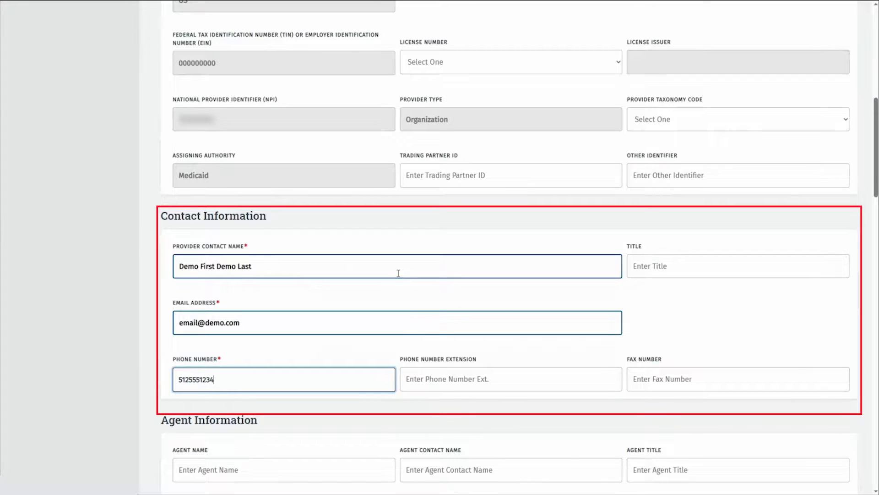
# Enter the agent's e-mail address
pyautogui.scroll(-3, 399, 273)
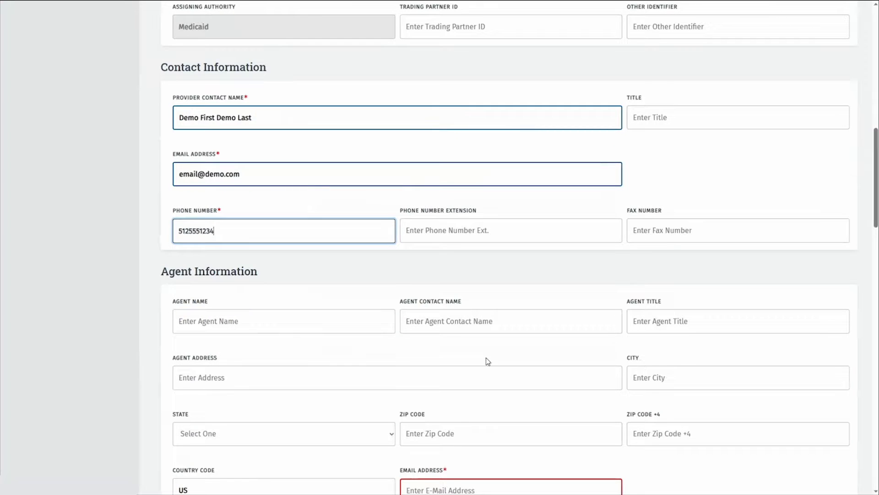
pyautogui.scroll(-2, 486, 361)
pyautogui.click(456, 409)
pyautogui.write('emai')
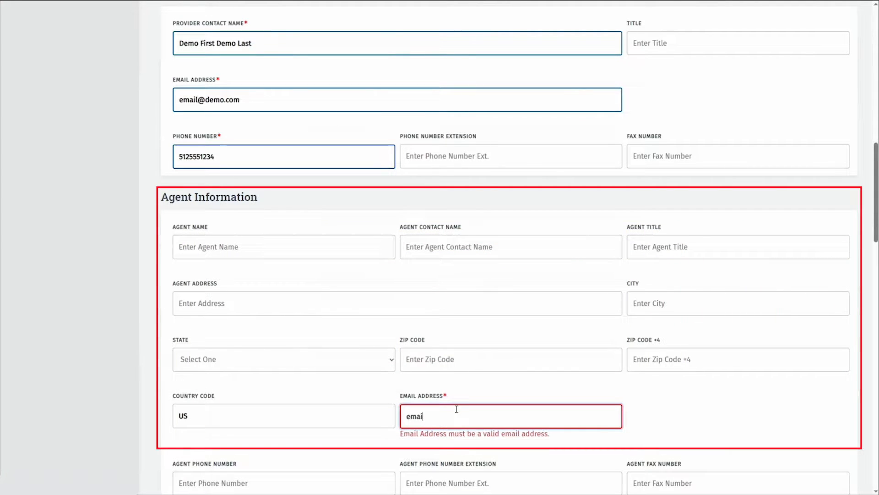
pyautogui.write('l@d')
pyautogui.write('emo.com')
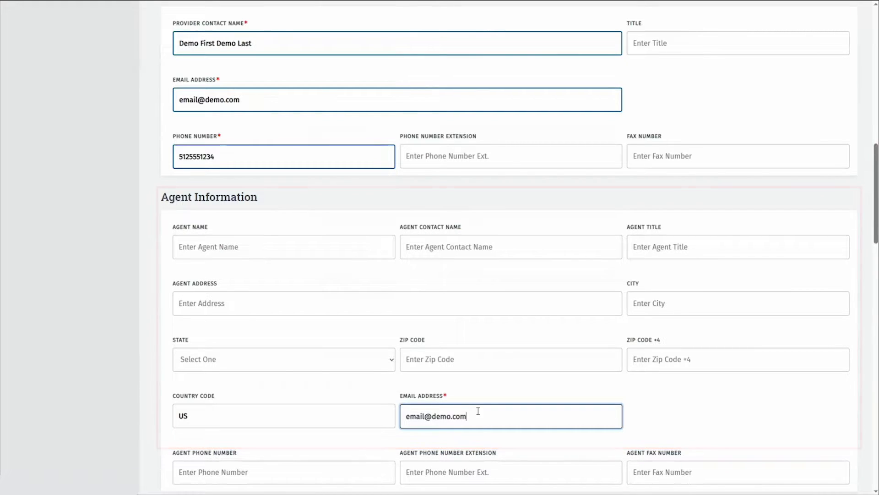
pyautogui.scroll(-6, 513, 395)
pyautogui.scroll(-5, 513, 395)
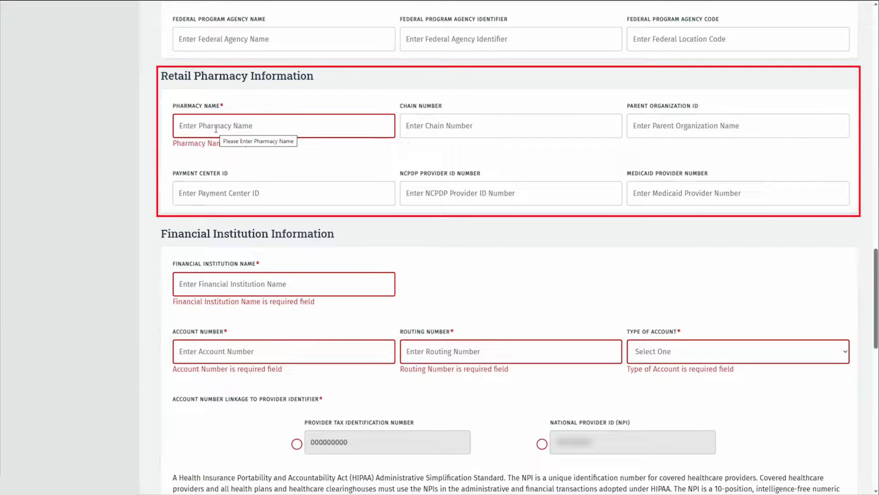
# Set Pharmacy Name to NA and enter the financial institution name and account number
pyautogui.click(216, 129)
pyautogui.write('NA')
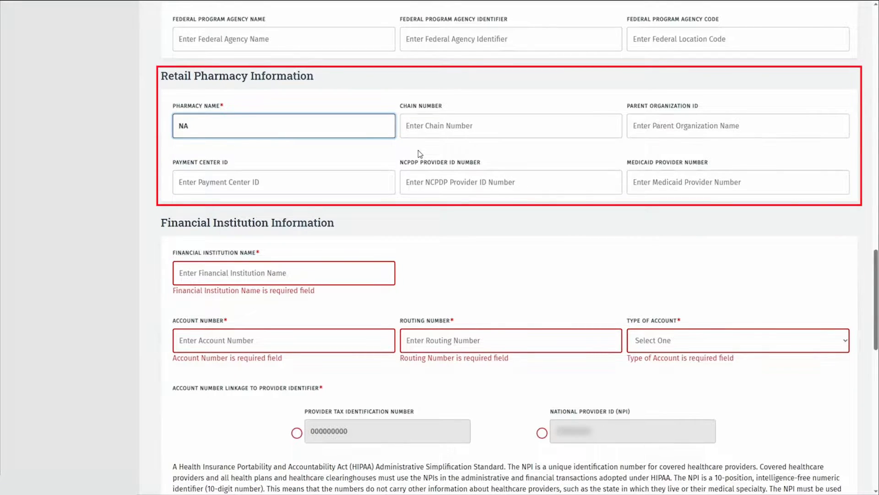
pyautogui.scroll(-3, 276, 138)
pyautogui.click(276, 121)
pyautogui.write('B')
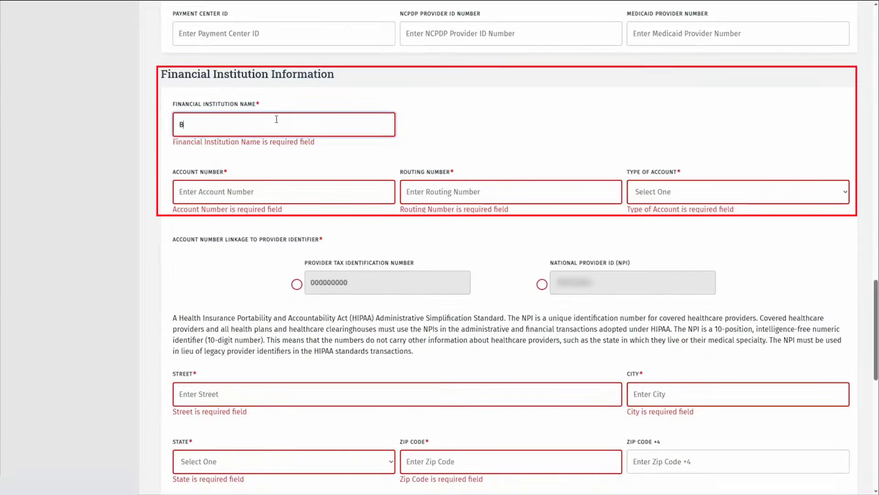
pyautogui.write('ank Name')
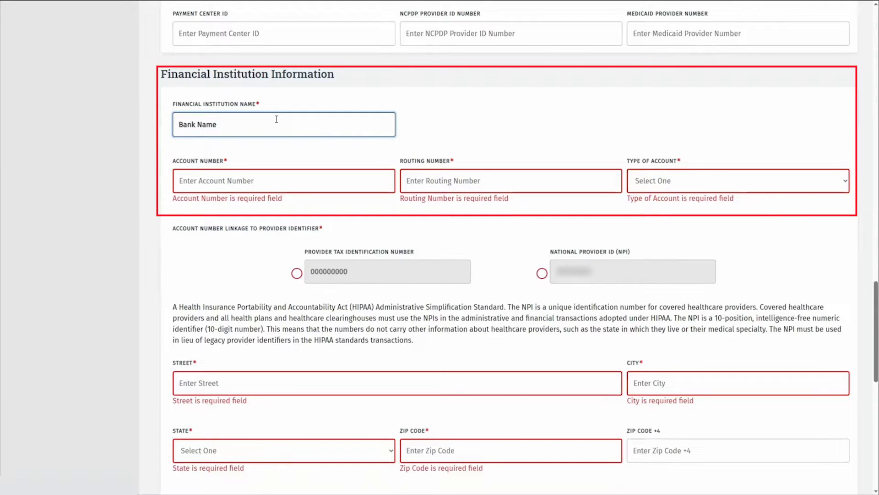
pyautogui.press('Tab')
pyautogui.write('123')
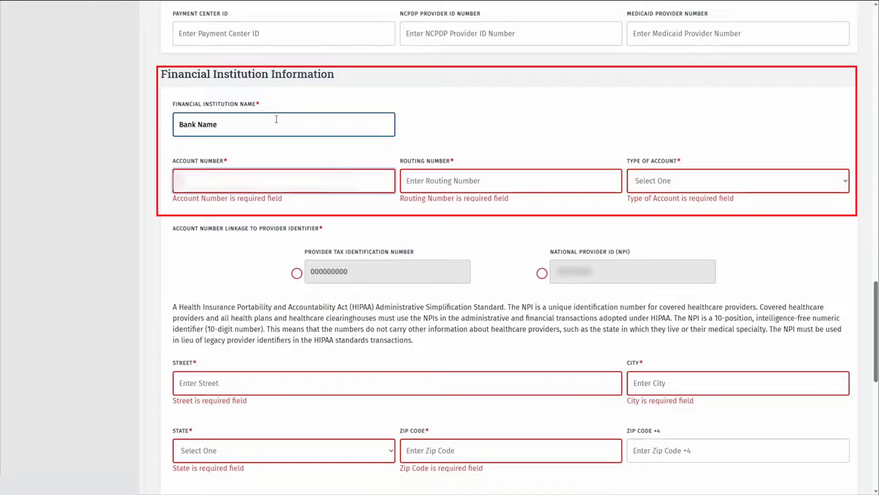
pyautogui.write('4567890')
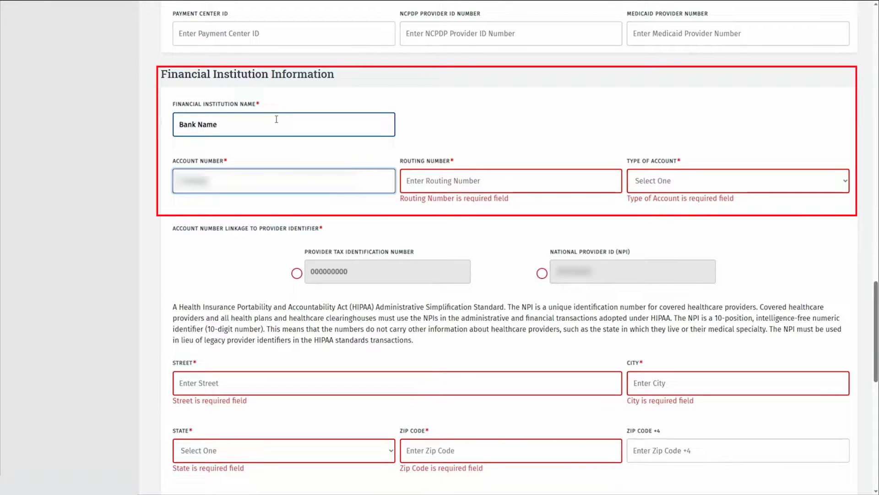
# Enter the routing number, set account type to Checking, and link the account to the NPI
pyautogui.press('Tab')
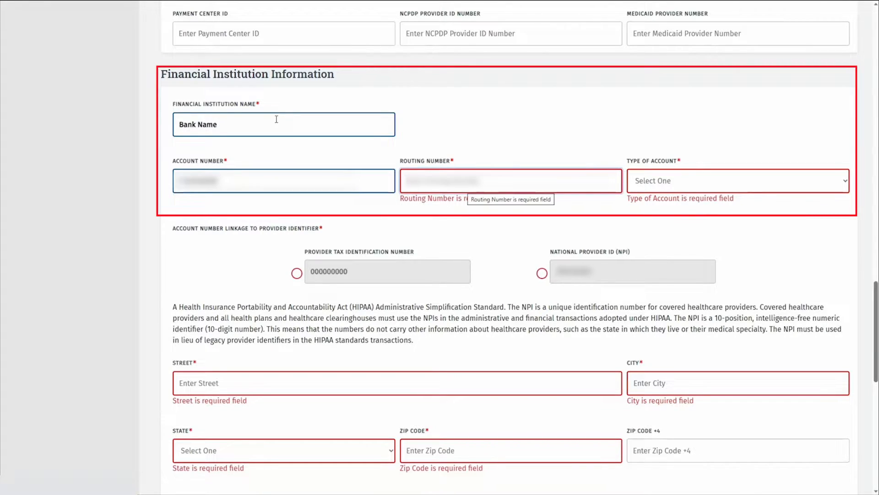
pyautogui.write('12345')
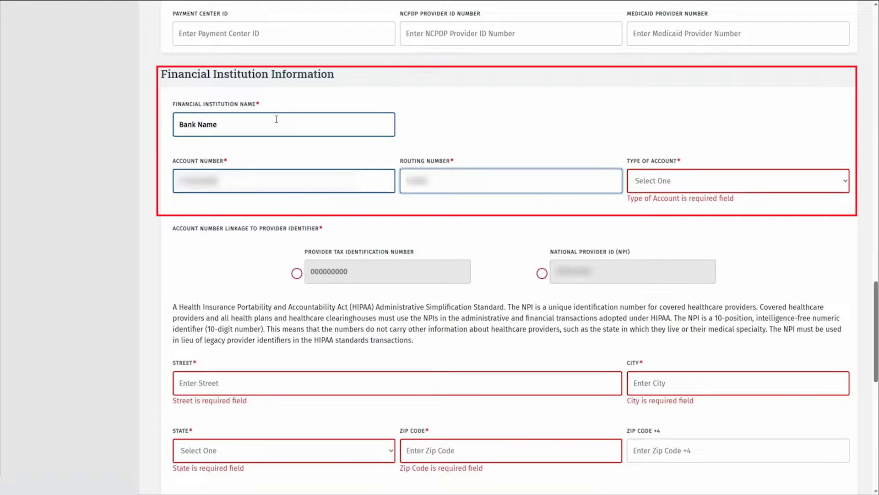
pyautogui.write('6789')
pyautogui.press('Tab')
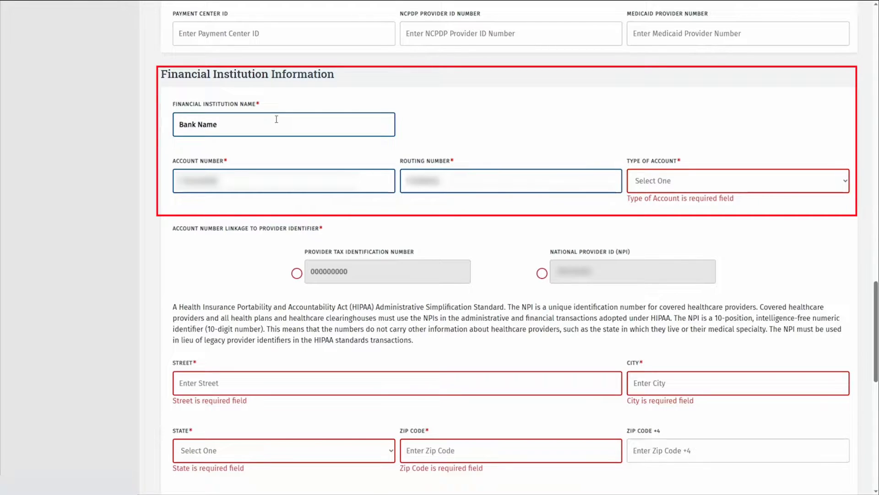
pyautogui.press('Down')
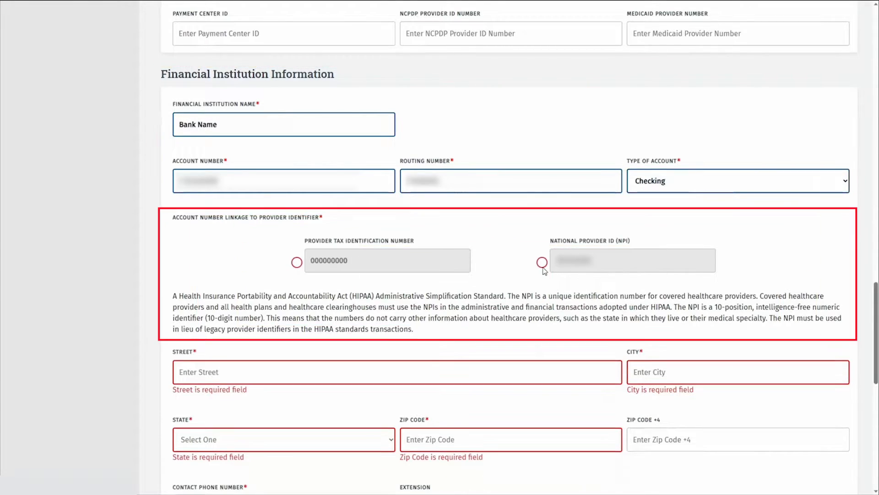
pyautogui.click(542, 264)
pyautogui.scroll(-2, 434, 317)
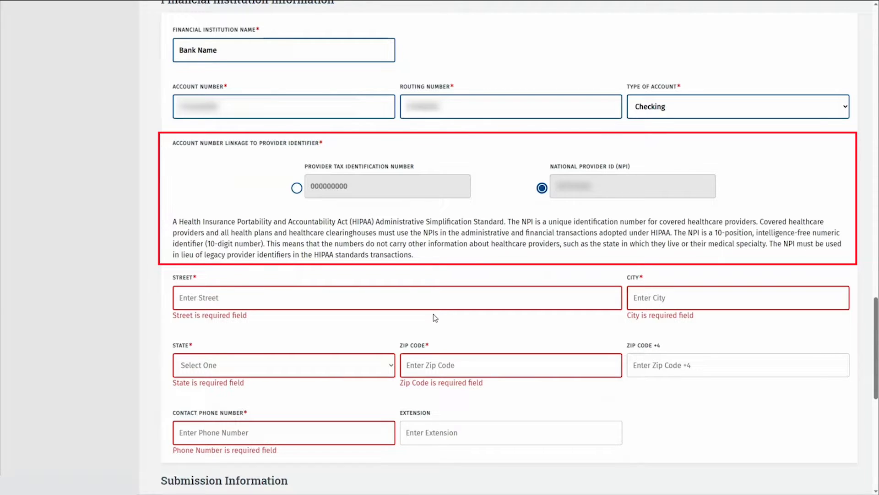
pyautogui.scroll(-2, 433, 317)
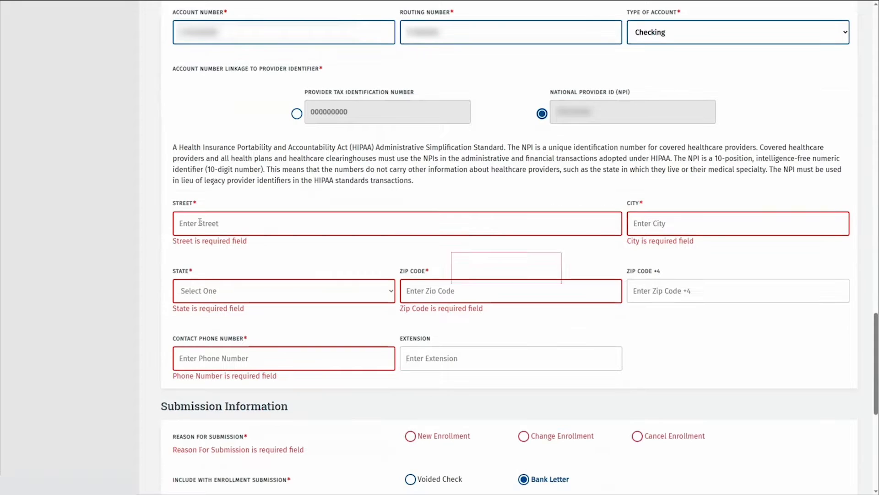
# Enter the bank's street address in Austin, TX 78726 and its contact phone number
pyautogui.click(220, 221)
pyautogui.write('Bank Address Street')
pyautogui.press('Tab')
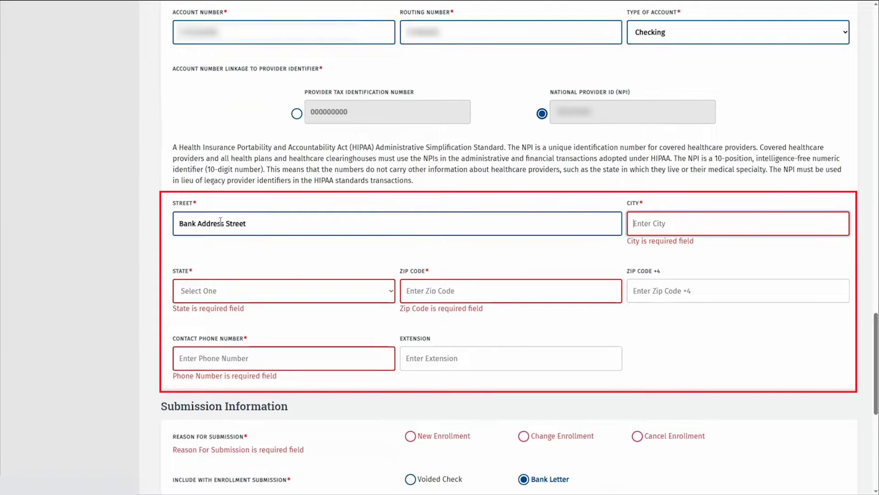
pyautogui.write('Austin')
pyautogui.press('Tab')
pyautogui.write('tx')
pyautogui.press('Tab')
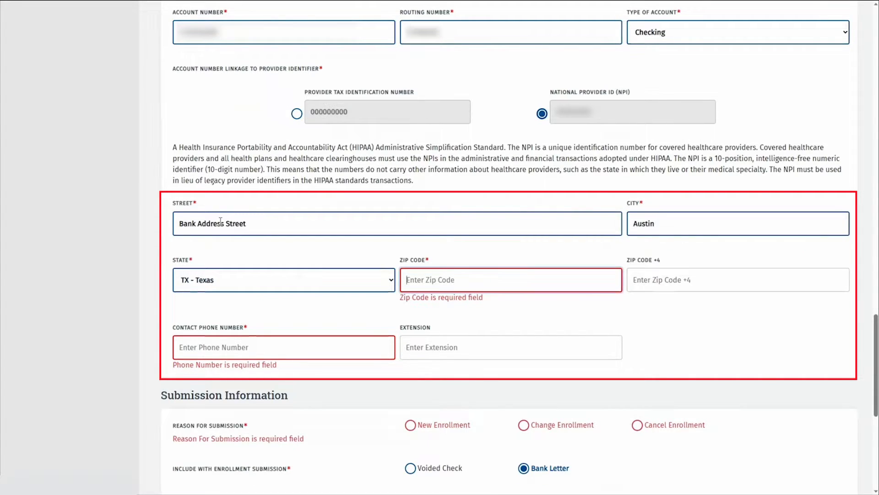
pyautogui.write('78726')
pyautogui.press('Tab')
pyautogui.press('Tab')
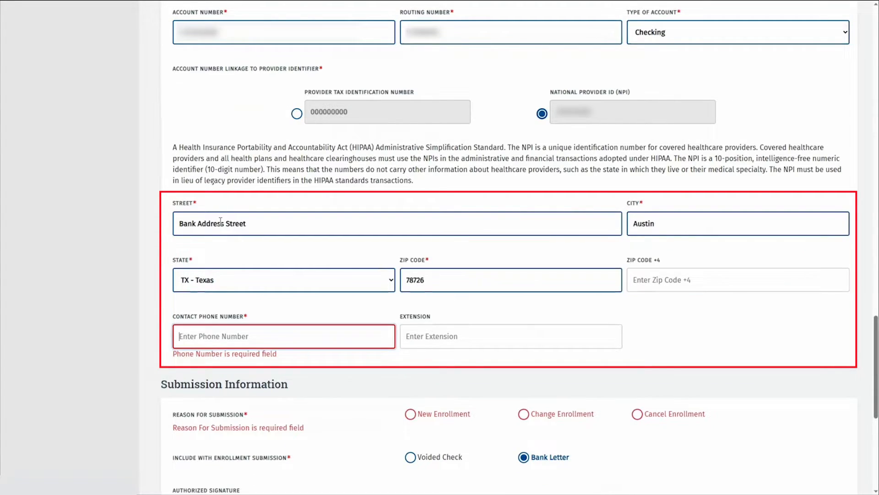
pyautogui.write('5125551234')
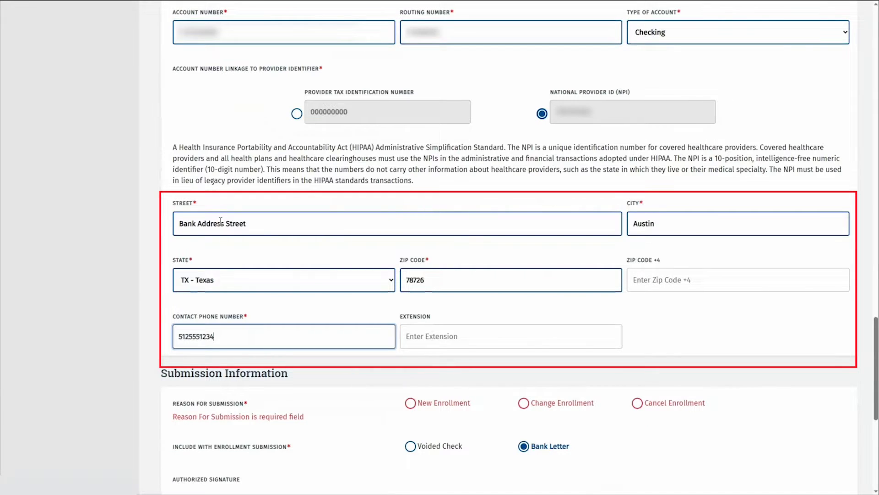
# Select Change Enrollment as the reason and Voided Check as the included document
pyautogui.scroll(-5, 649, 310)
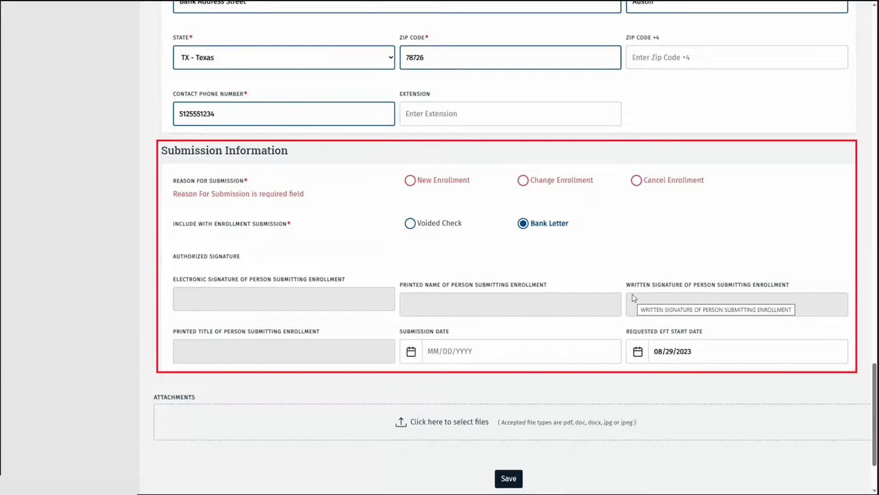
pyautogui.click(523, 180)
pyautogui.click(436, 213)
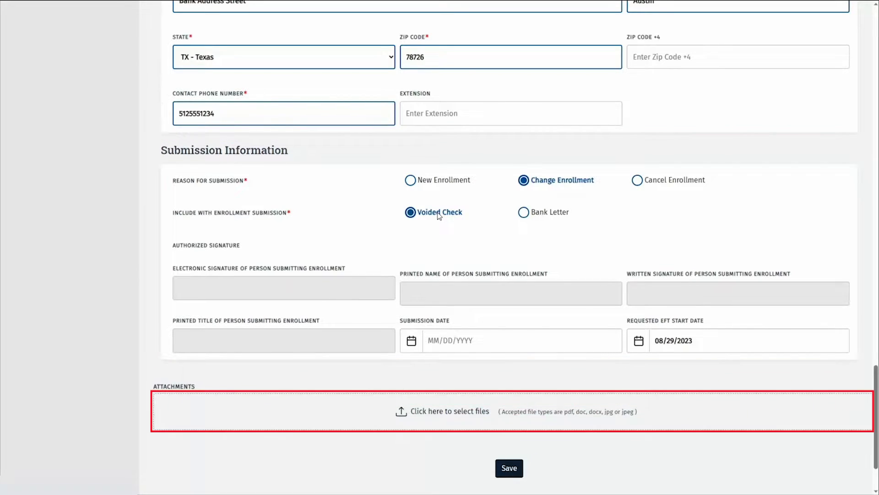
# Attach the Voided Check file as the Cancelled Check/Bank Letter and save the EFT information
pyautogui.click(437, 413)
pyautogui.click(392, 248)
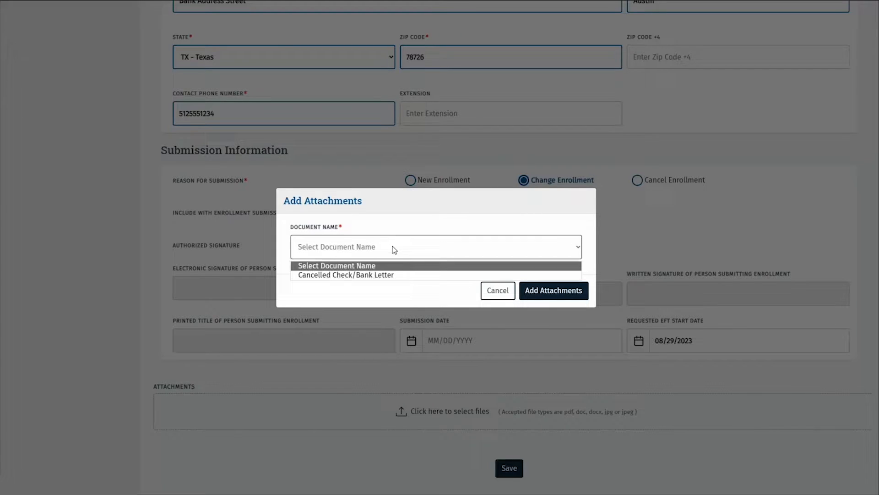
pyautogui.click(376, 274)
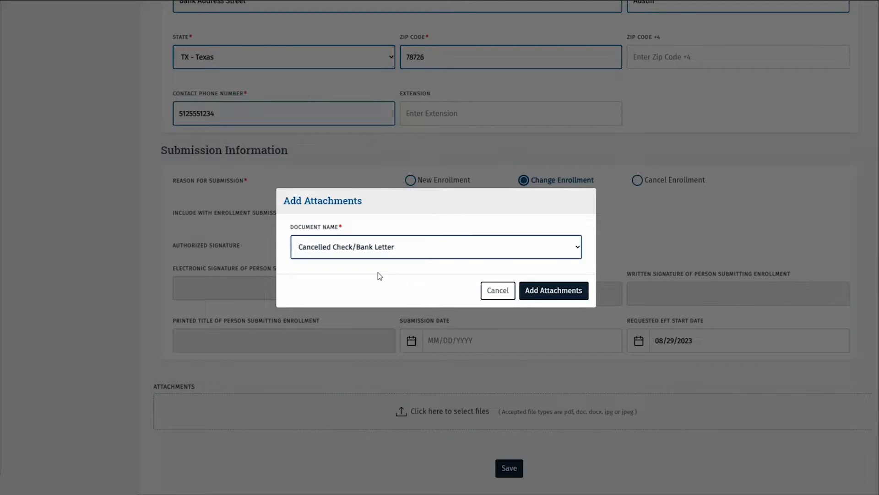
pyautogui.click(569, 296)
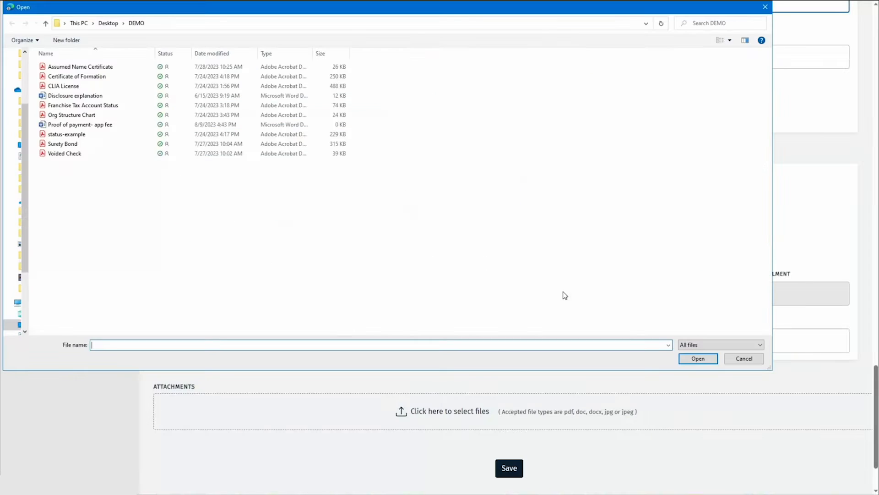
pyautogui.click(87, 154)
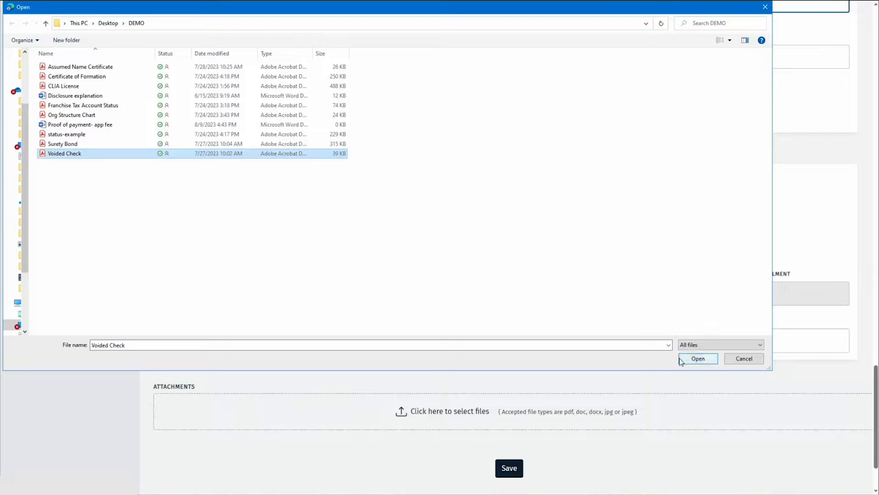
pyautogui.click(696, 358)
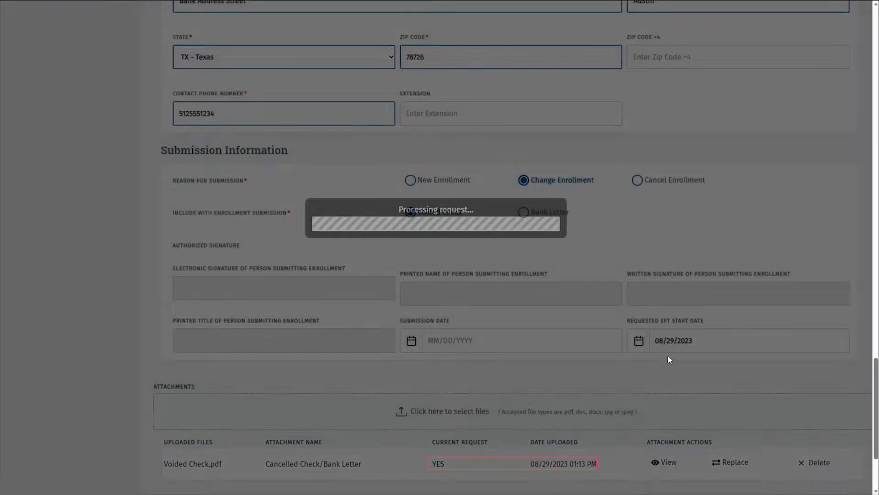
pyautogui.scroll(-3, 669, 349)
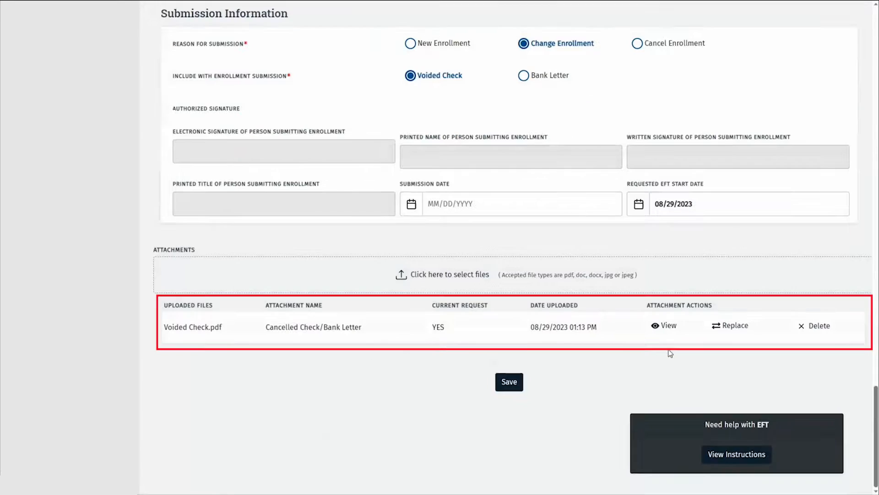
pyautogui.click(508, 384)
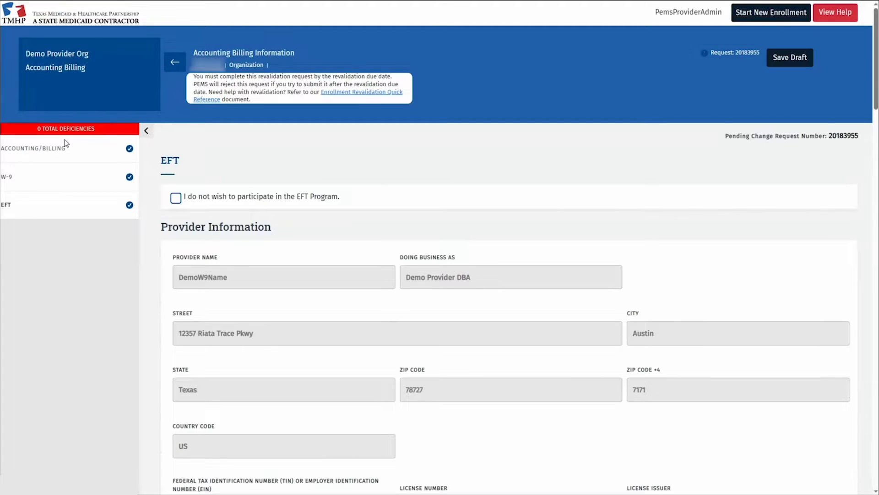
# Go to Ownership/Controlling Interest and answer No to the creditor and first ownership questions
pyautogui.click(174, 62)
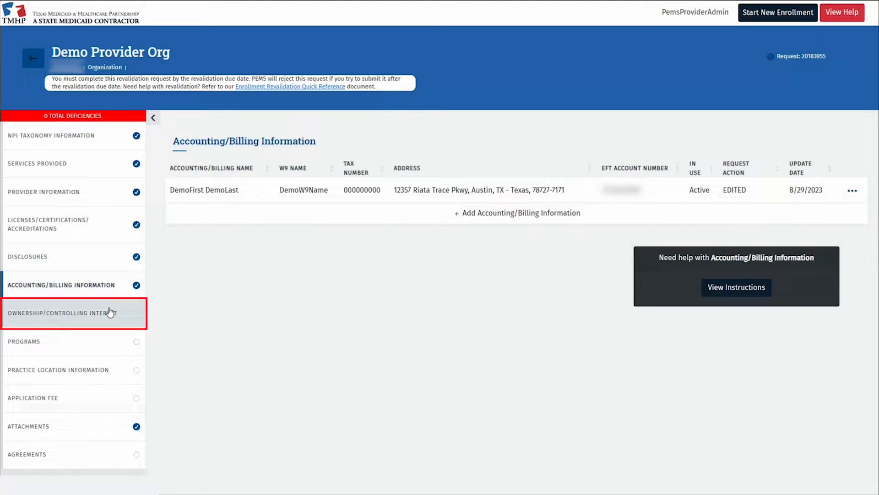
pyautogui.click(112, 309)
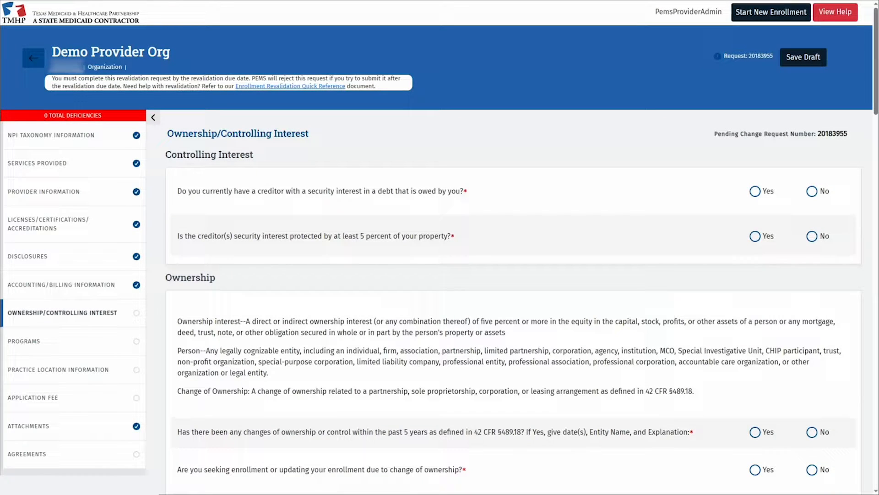
pyautogui.click(812, 191)
pyautogui.doubleClick(826, 237)
pyautogui.scroll(-3, 834, 238)
pyautogui.click(812, 281)
pyautogui.click(812, 321)
pyautogui.click(812, 358)
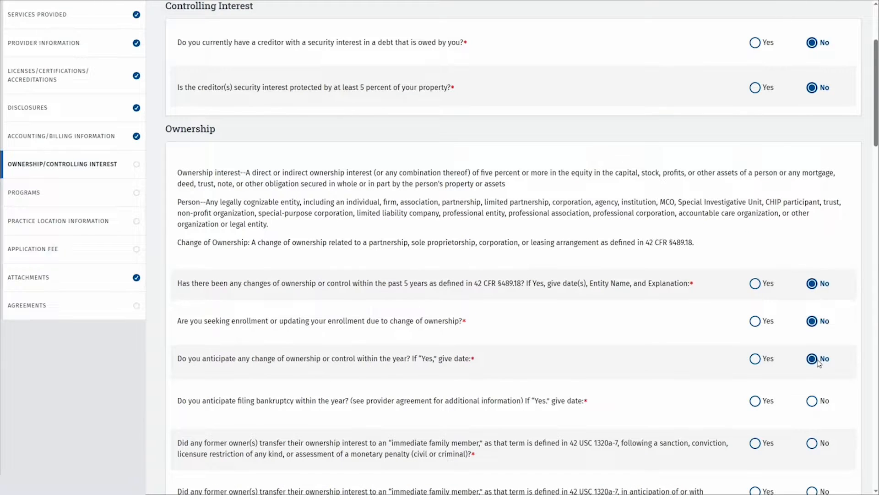
# Answer No to the remaining ownership, related-owners, management company and staffing change questions
pyautogui.scroll(-6, 813, 358)
pyautogui.click(812, 103)
pyautogui.click(812, 146)
pyautogui.click(812, 195)
pyautogui.click(817, 296)
pyautogui.scroll(-3, 815, 275)
pyautogui.click(812, 232)
pyautogui.click(812, 322)
pyautogui.scroll(-5, 812, 323)
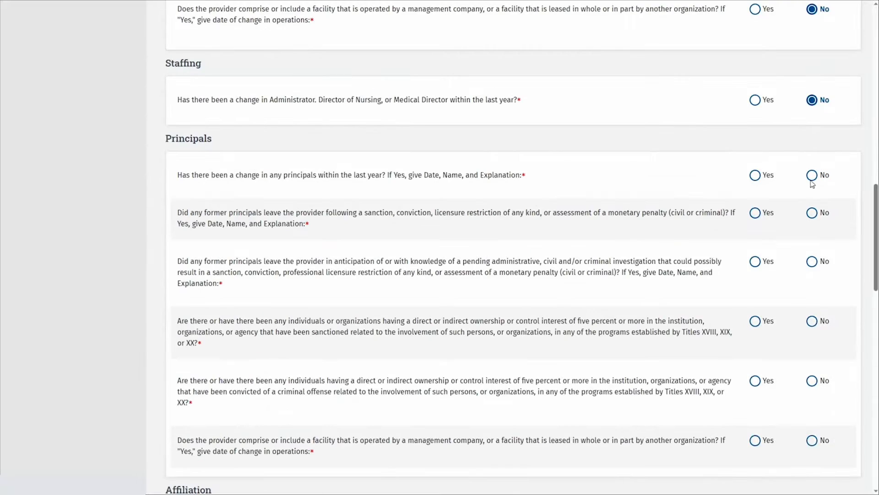
# Answer No to every principals question and the chain affiliation question, then save the section
pyautogui.click(812, 175)
pyautogui.press('Right')
pyautogui.press('Tab')
pyautogui.press('Right')
pyautogui.press('Tab')
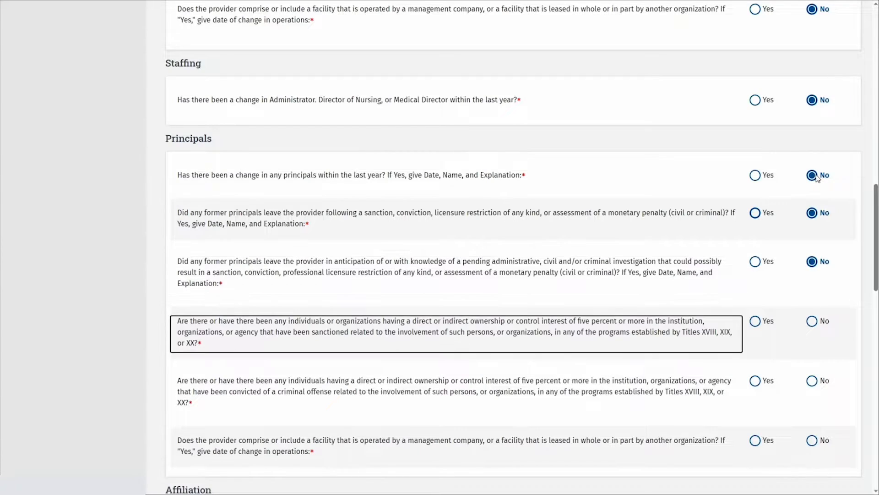
pyautogui.press('Tab')
pyautogui.press('Right')
pyautogui.press('Tab')
pyautogui.press('Tab')
pyautogui.press('Right')
pyautogui.scroll(-8, 781, 176)
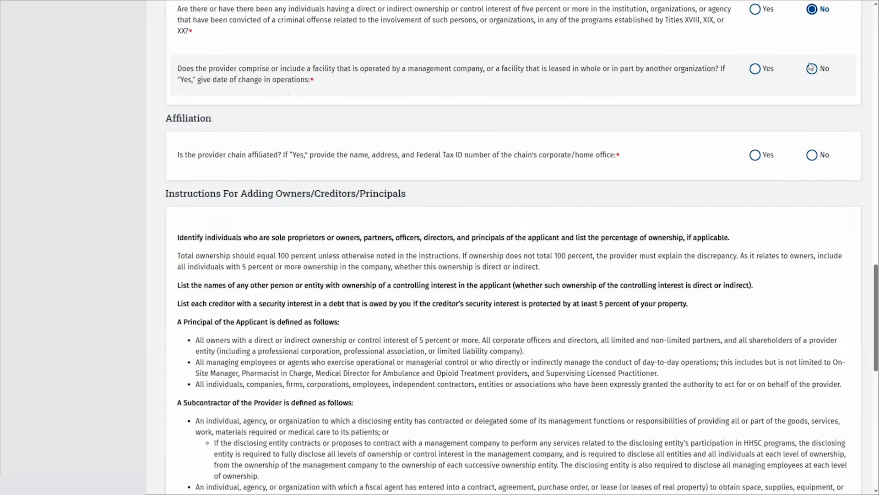
pyautogui.click(812, 69)
pyautogui.click(812, 155)
pyautogui.scroll(-10, 663, 197)
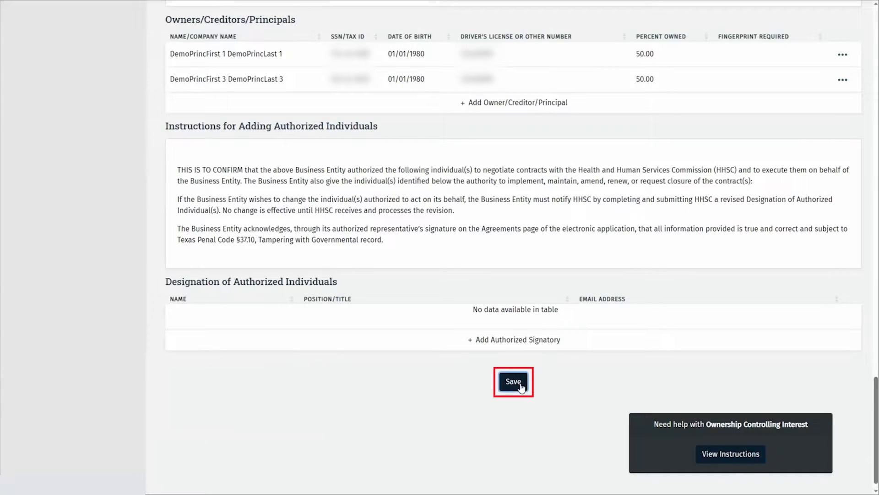
pyautogui.click(513, 381)
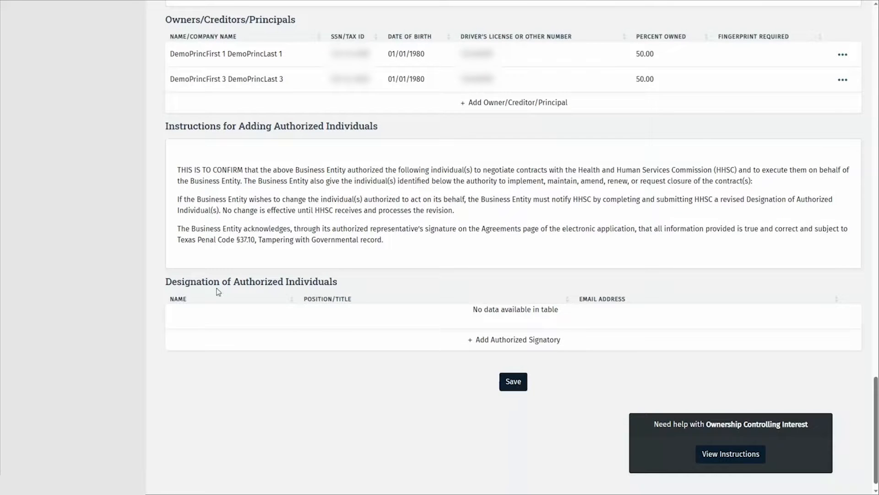
pyautogui.scroll(6, 168, 275)
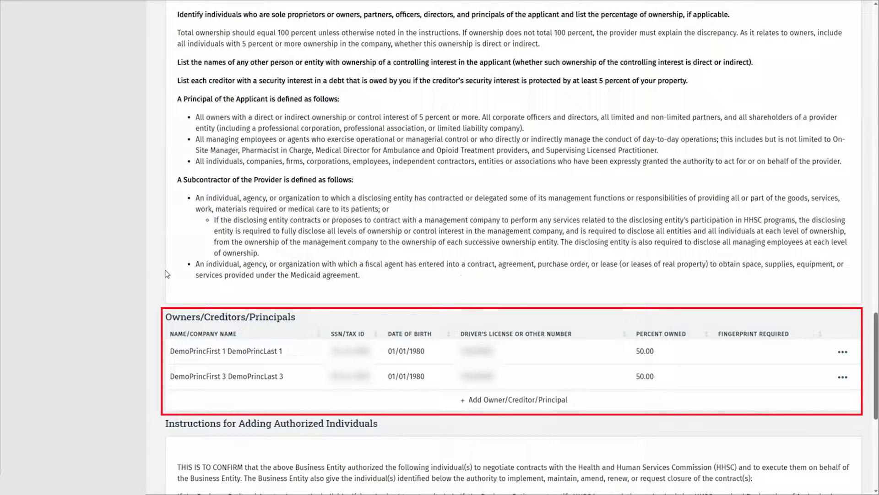
# Delete the second principal with end date 08/29/2023 and reason 'left practice'
pyautogui.click(847, 379)
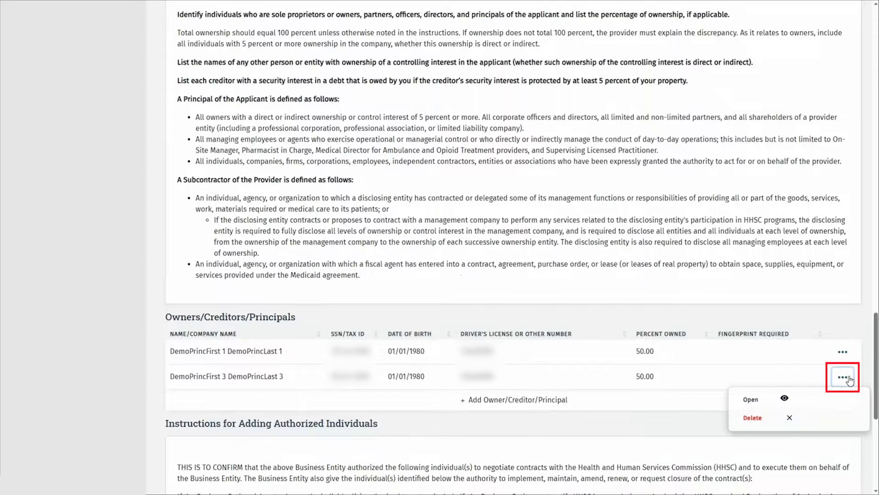
pyautogui.click(778, 422)
pyautogui.click(322, 259)
pyautogui.write('08/')
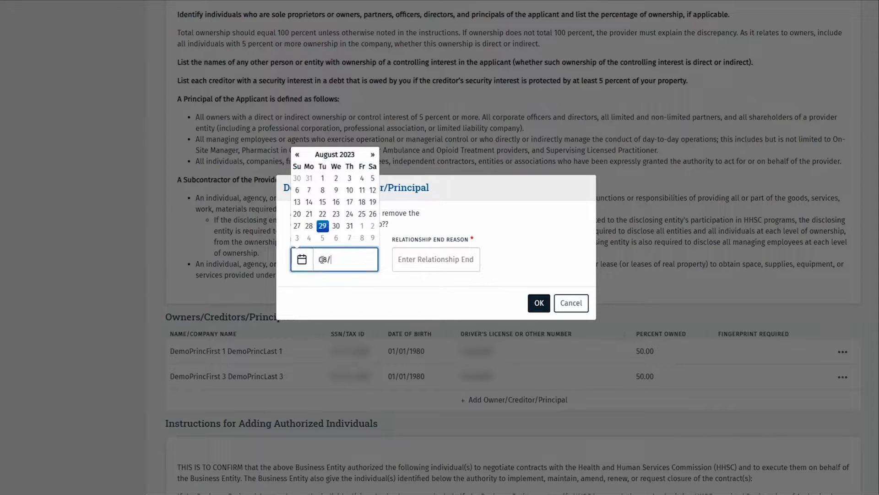
pyautogui.write('29/2023')
pyautogui.click(409, 257)
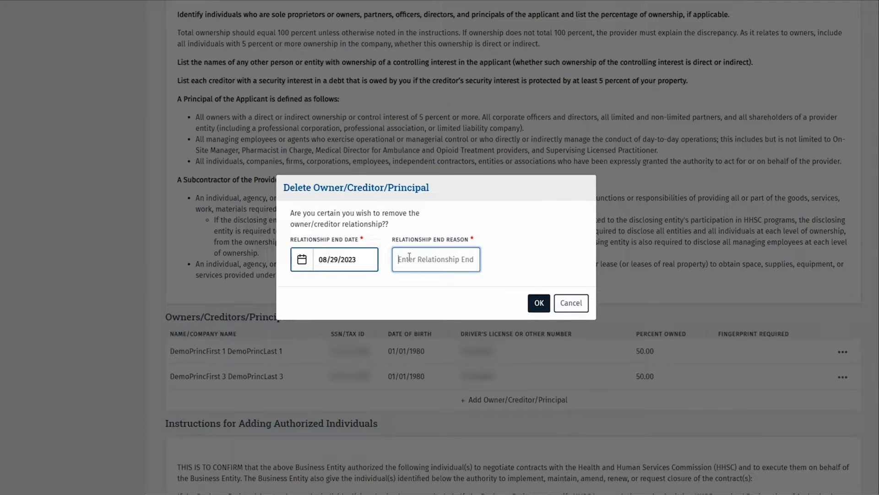
pyautogui.write('left practice')
pyautogui.click(537, 303)
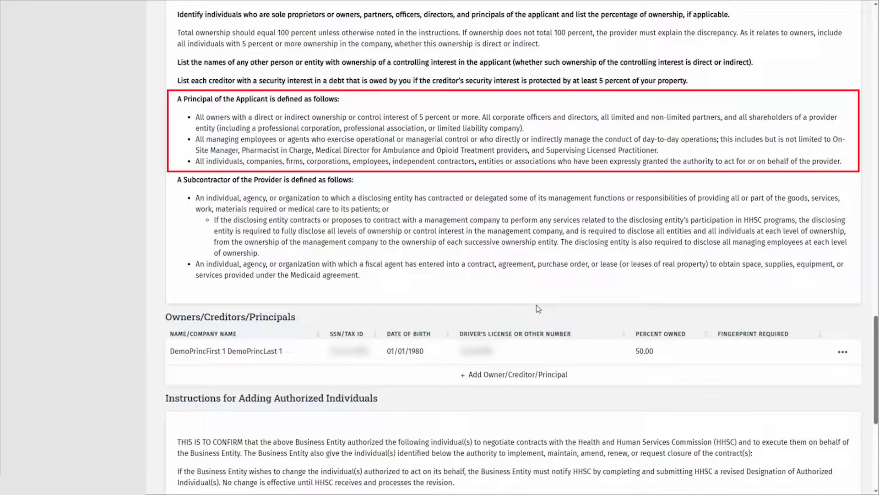
# Start adding a new owner, cancel it, and bring up the remaining principal's actions
pyautogui.click(581, 377)
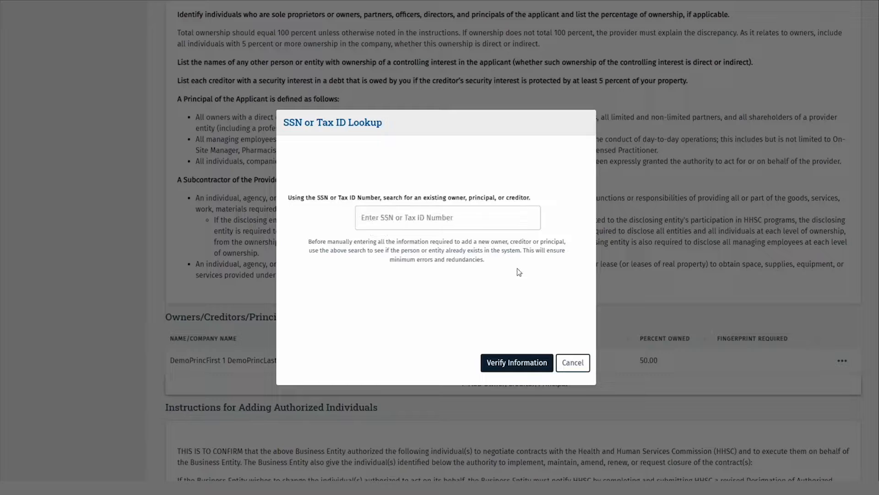
pyautogui.click(577, 363)
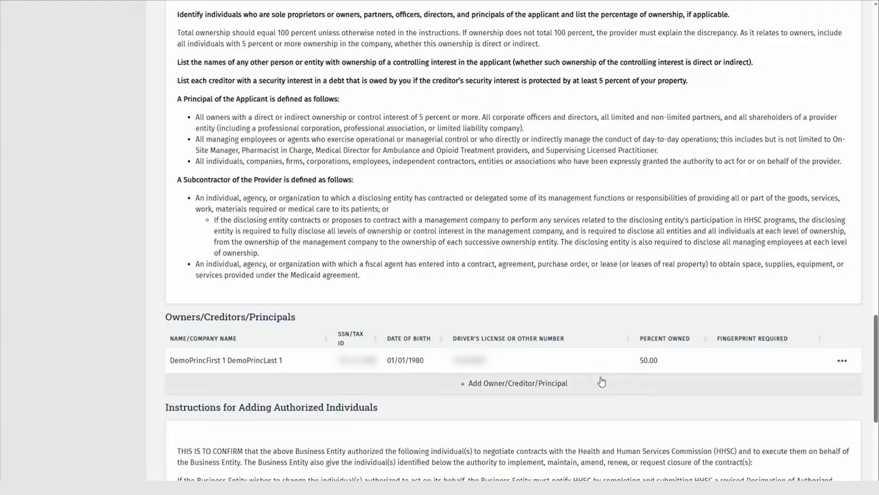
pyautogui.click(843, 366)
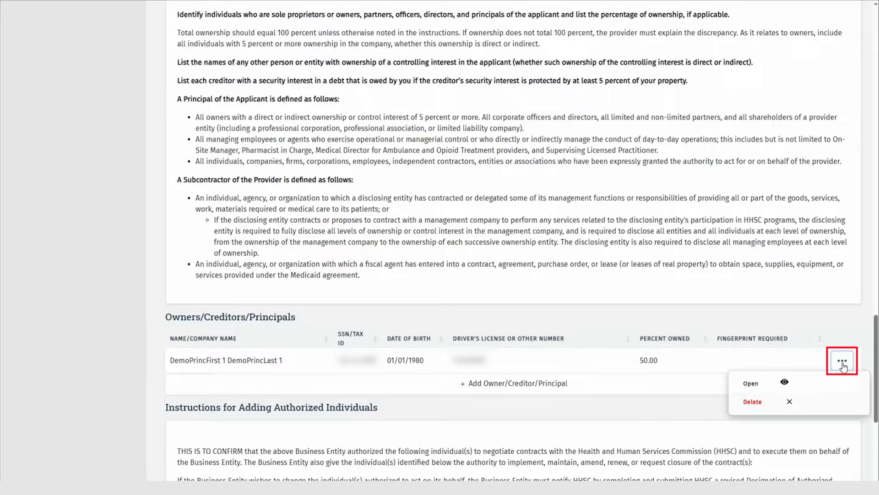
# Open the remaining principal and remove the trailing 1 from their first and last names
pyautogui.click(822, 383)
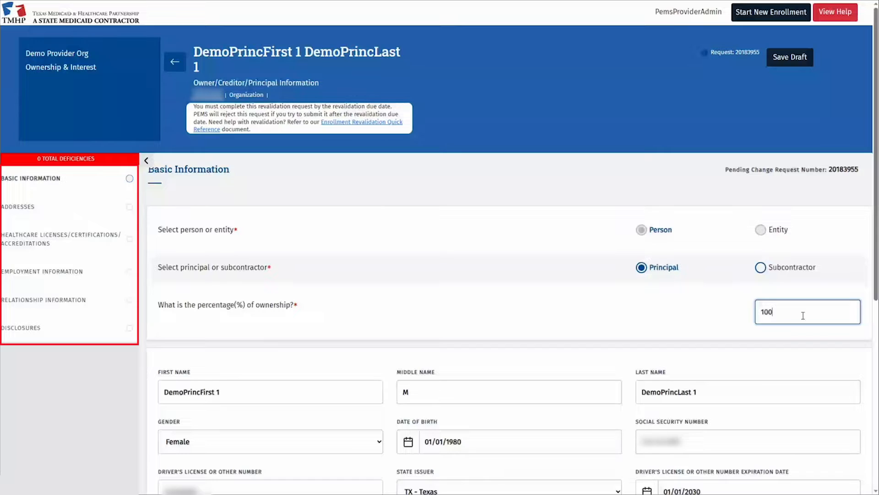
pyautogui.click(270, 393)
pyautogui.press('BackSpace')
pyautogui.press('Tab')
pyautogui.press('Tab')
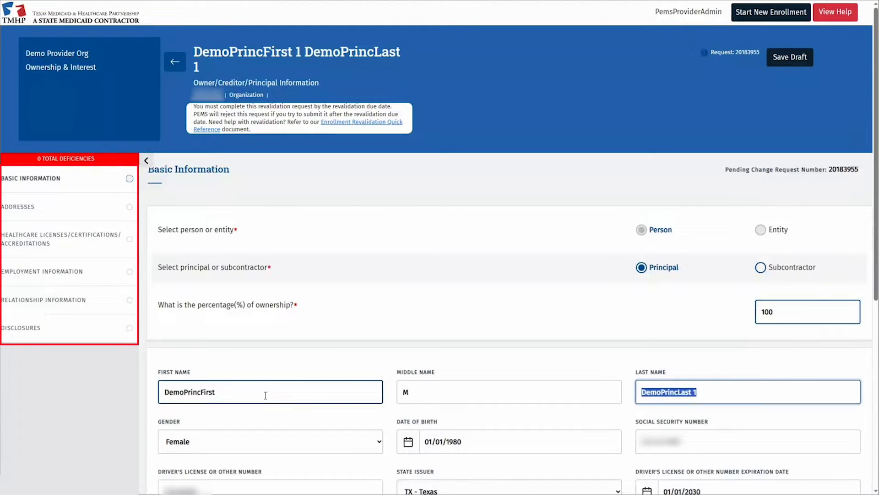
pyautogui.press('End')
pyautogui.press('BackSpace')
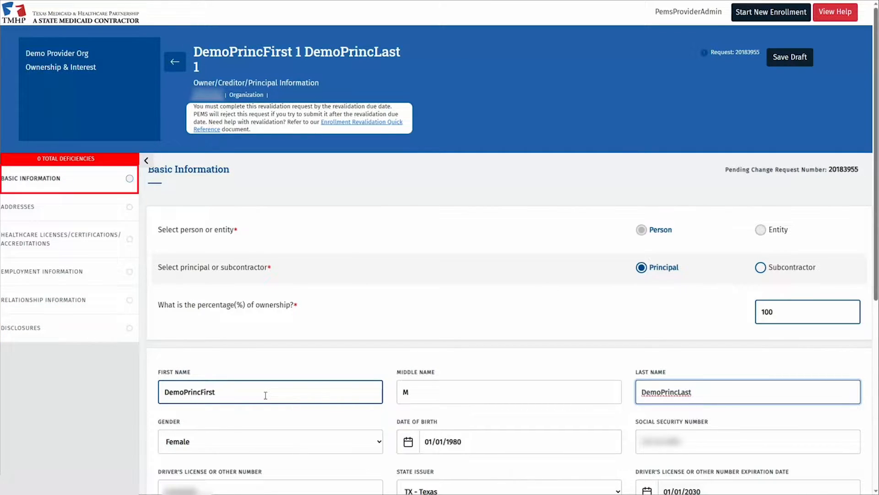
# Change the license expiration year's last digits to 30 and save the basic information
pyautogui.scroll(-5, 570, 349)
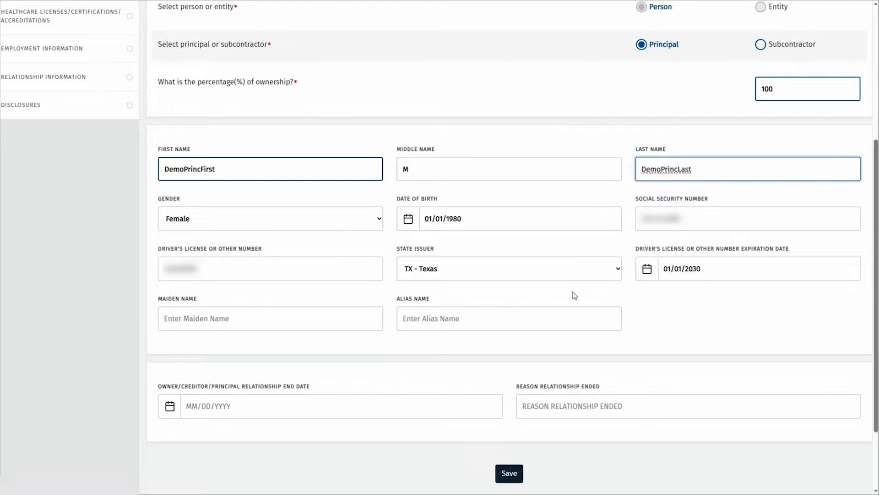
pyautogui.click(710, 270)
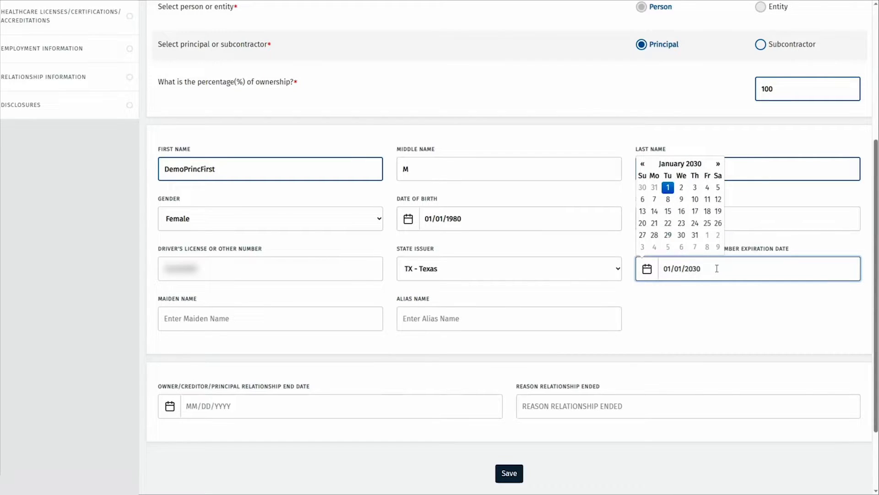
pyautogui.press('BackSpace')
pyautogui.press('BackSpace')
pyautogui.write('30')
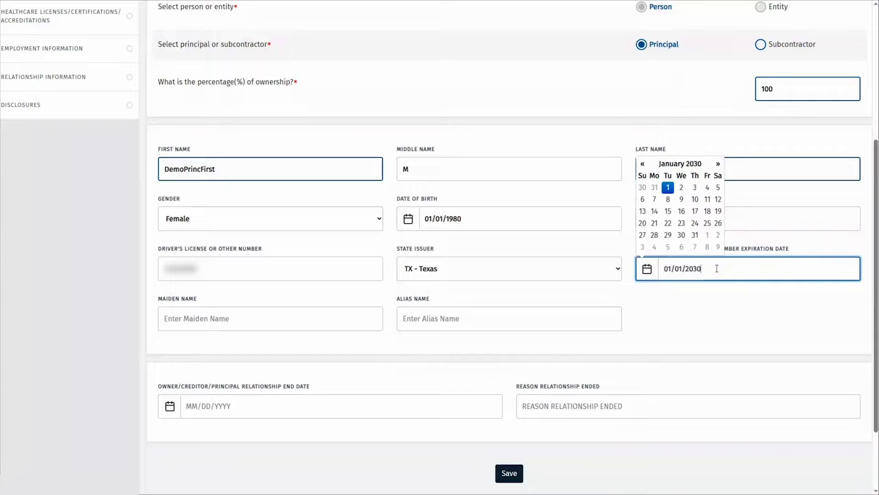
pyautogui.click(728, 321)
pyautogui.click(509, 472)
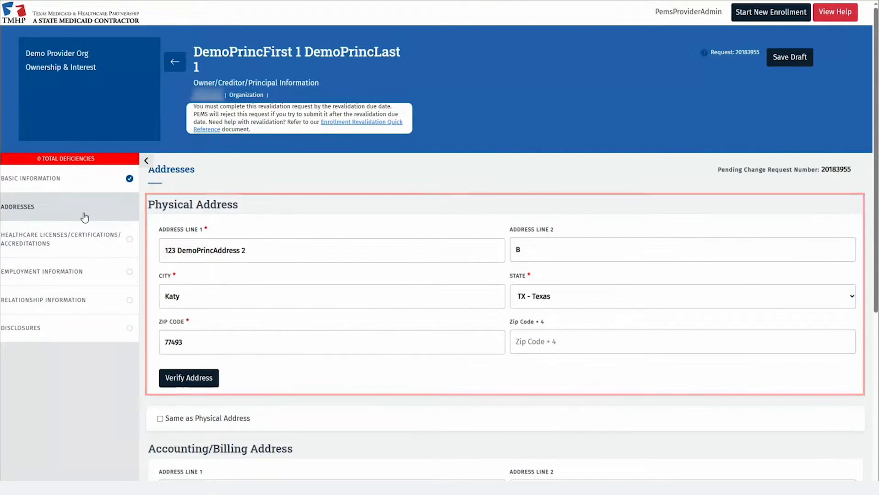
# Verify and save the principal's physical address, then go to Healthcare Licenses
pyautogui.click(191, 371)
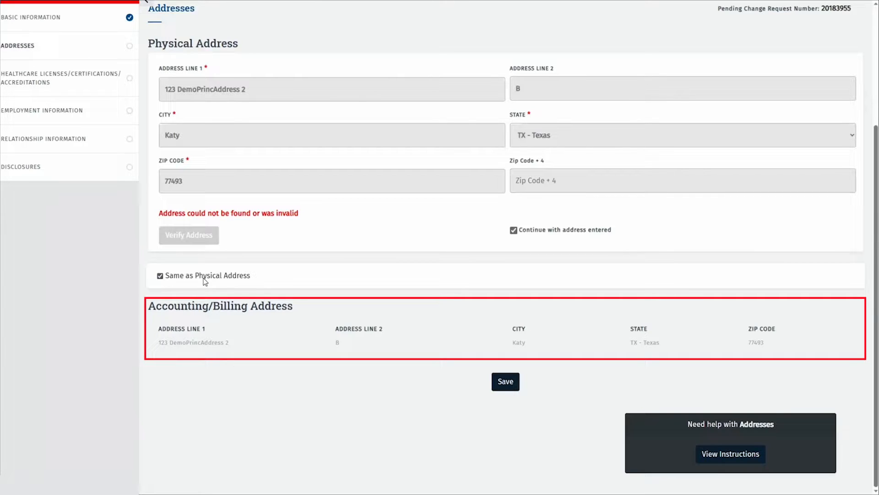
pyautogui.click(505, 380)
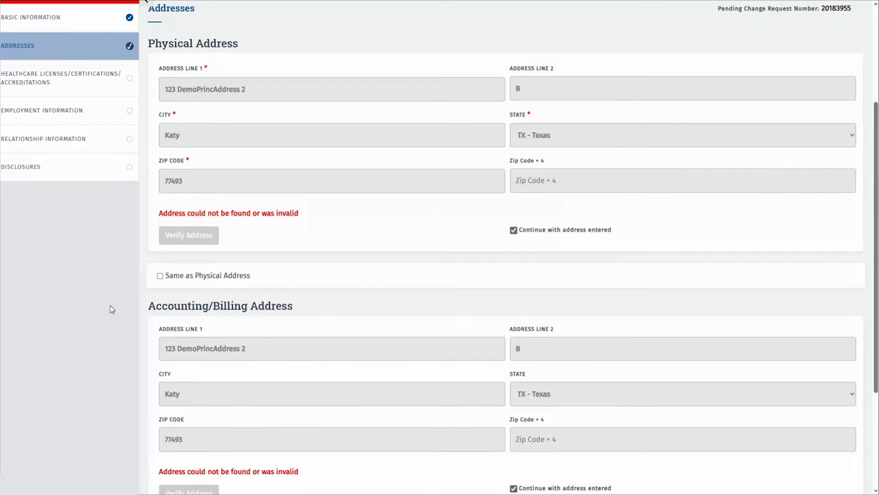
pyautogui.click(90, 77)
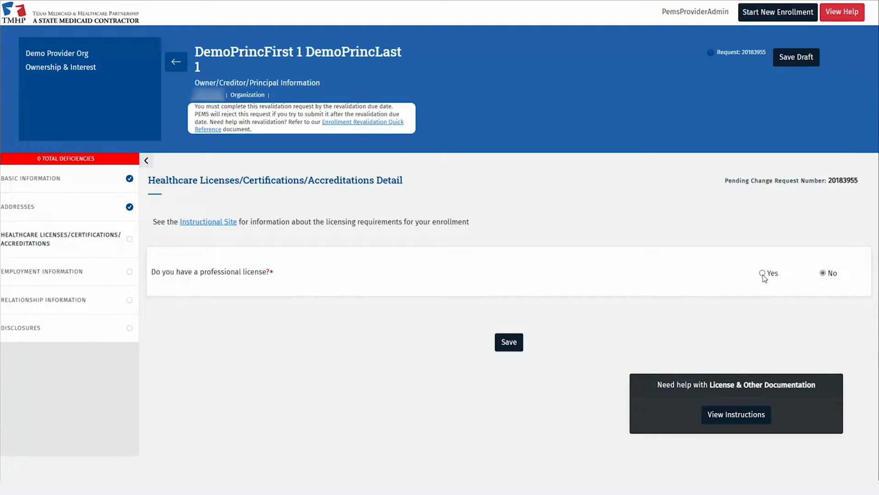
# Answer Yes to having a license and start a LICENSES record from Texas Medical Board with its number
pyautogui.click(762, 274)
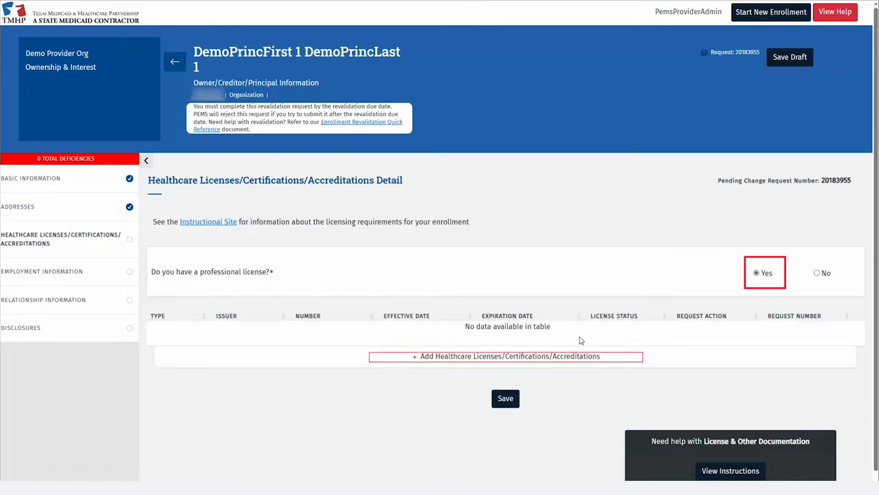
pyautogui.click(393, 357)
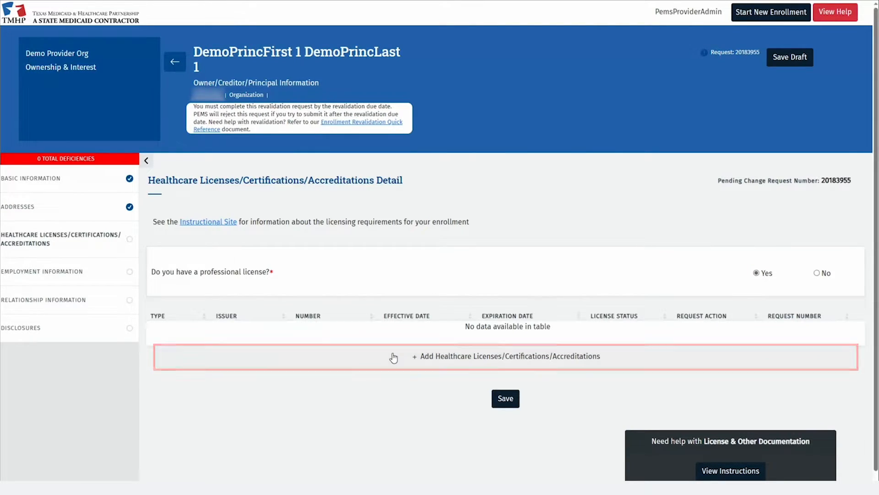
pyautogui.click(271, 255)
pyautogui.click(271, 281)
pyautogui.click(506, 254)
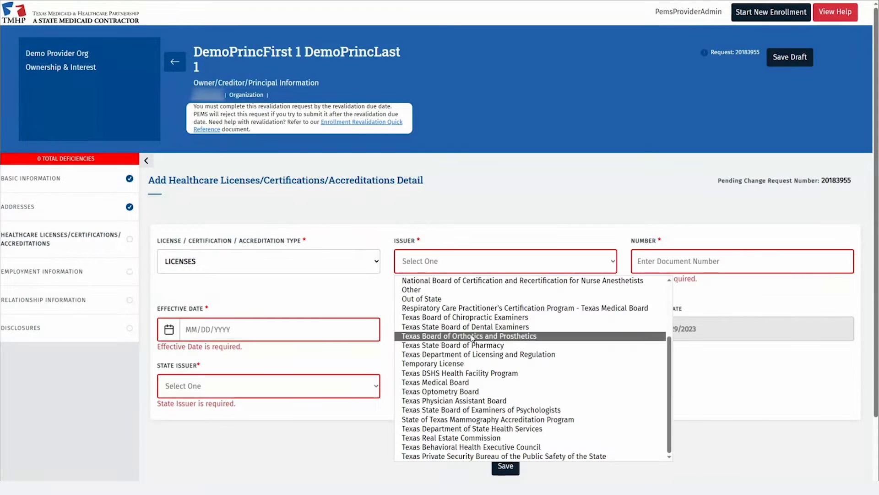
pyautogui.click(451, 271)
pyautogui.click(662, 260)
pyautogui.write('1234')
# Set type MEDICAL DOCTOR, dates 01/01/2000–01/01/2026, state TX - Texas, and save the license and section
pyautogui.click(268, 316)
pyautogui.click(256, 338)
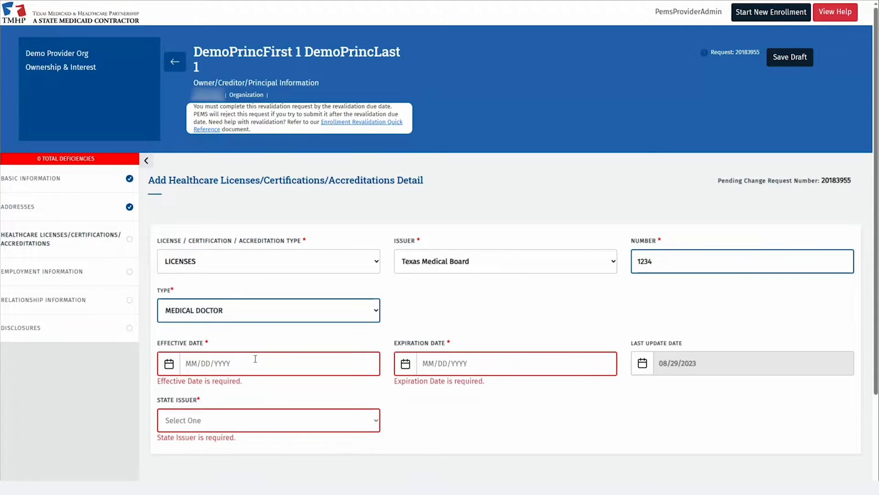
pyautogui.click(255, 359)
pyautogui.write('01/01/2000')
pyautogui.click(428, 361)
pyautogui.write('01/01/')
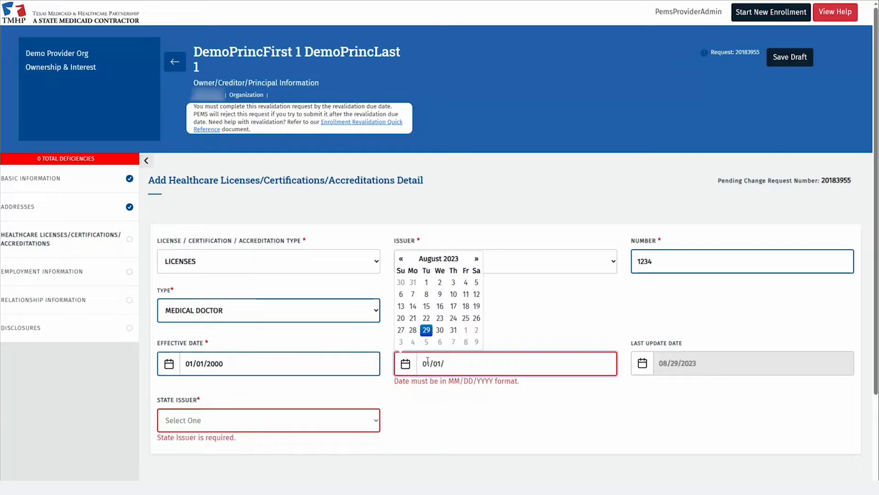
pyautogui.write('2026')
pyautogui.click(268, 420)
pyautogui.click(183, 399)
pyautogui.scroll(-3, 498, 398)
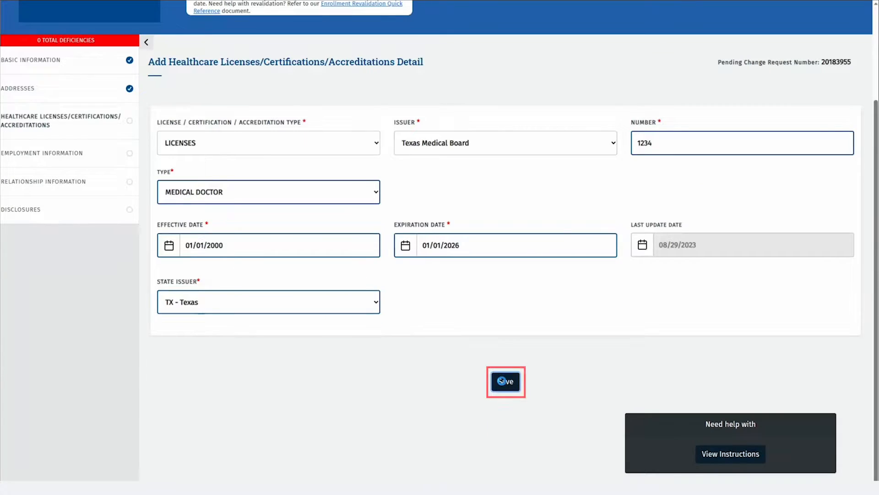
pyautogui.click(502, 381)
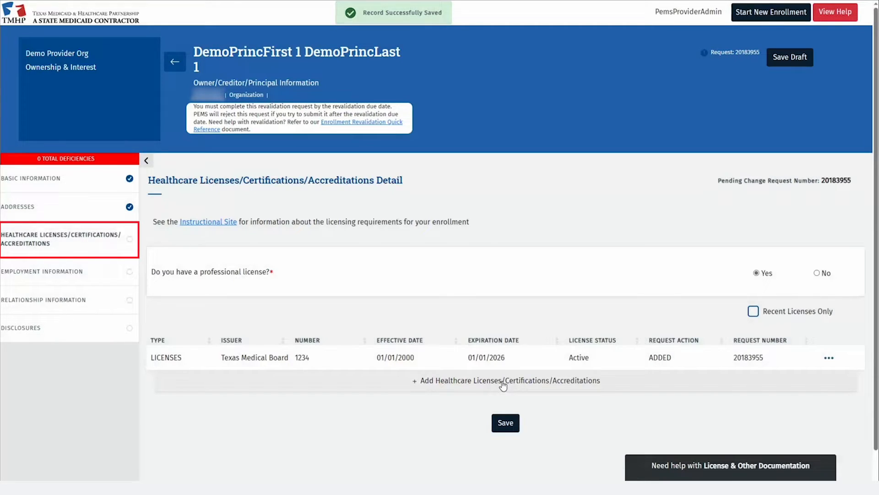
pyautogui.click(502, 426)
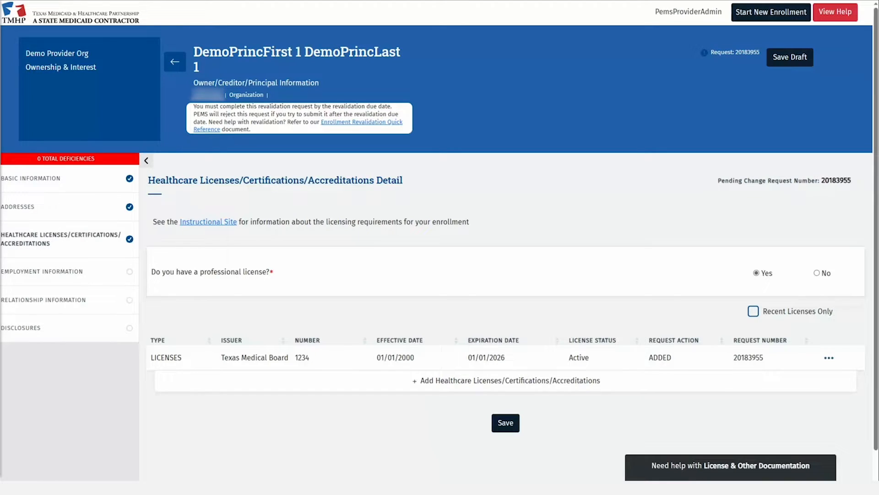
pyautogui.click(829, 357)
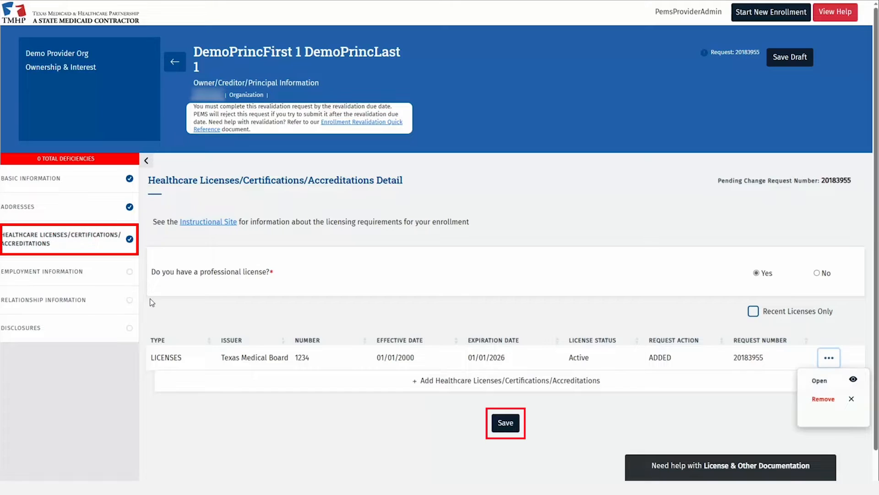
# In Employment Information, switch the employment-history answer from Yes to No and save it
pyautogui.click(114, 278)
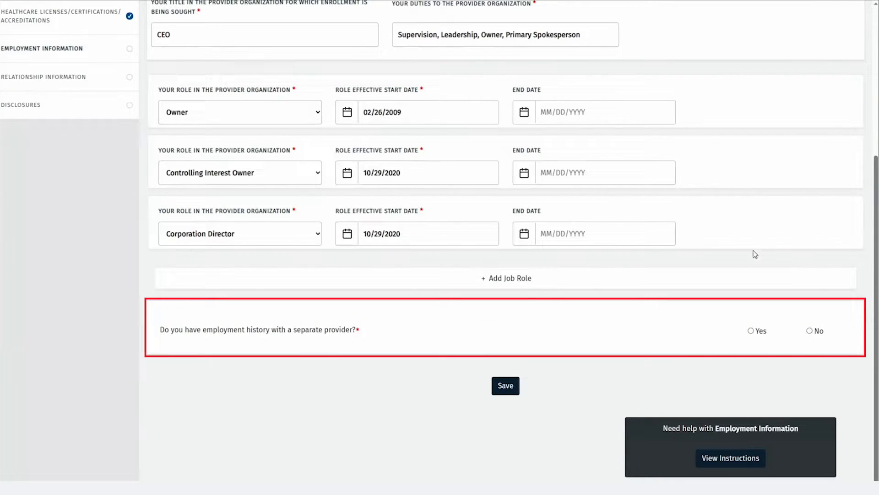
pyautogui.click(757, 329)
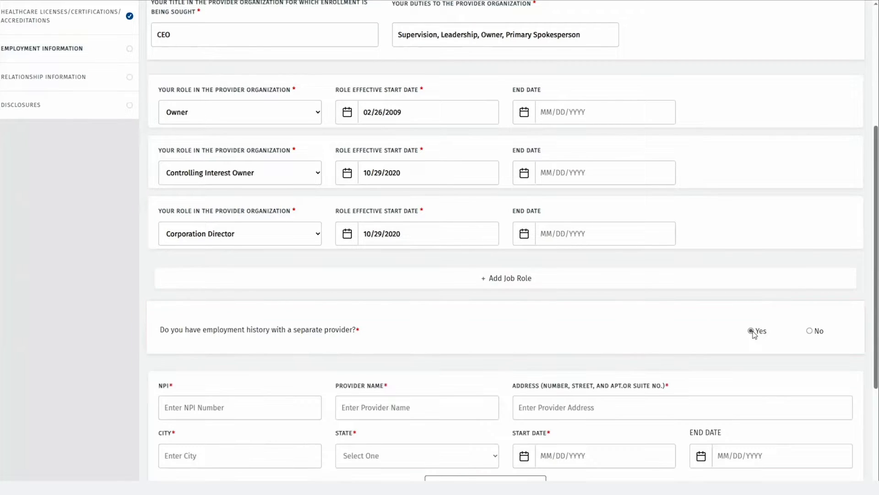
pyautogui.scroll(-2, 748, 325)
pyautogui.scroll(-2, 747, 323)
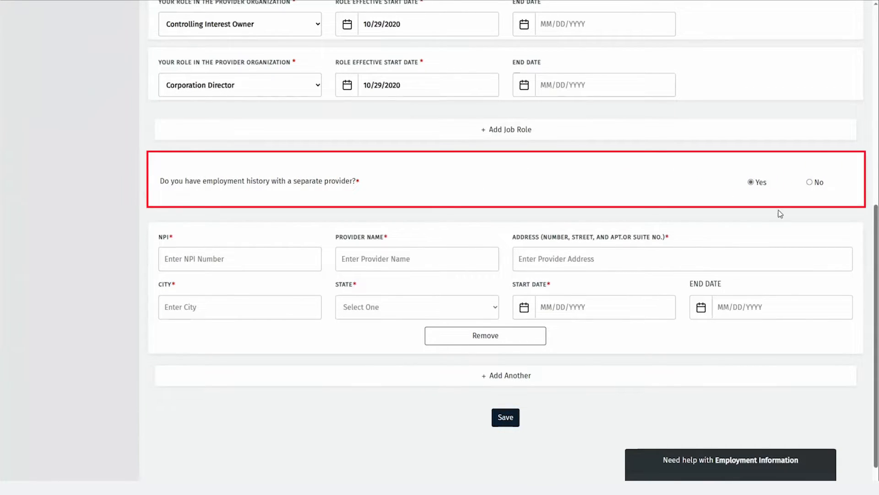
pyautogui.click(809, 183)
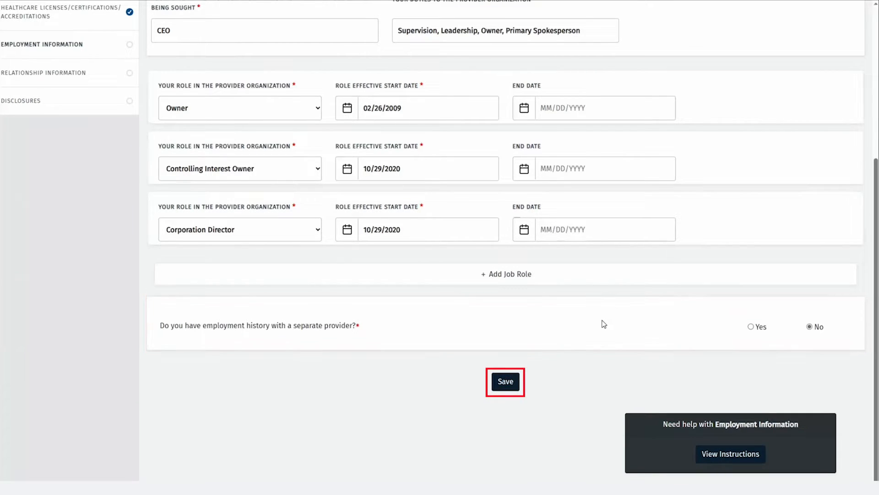
pyautogui.click(504, 385)
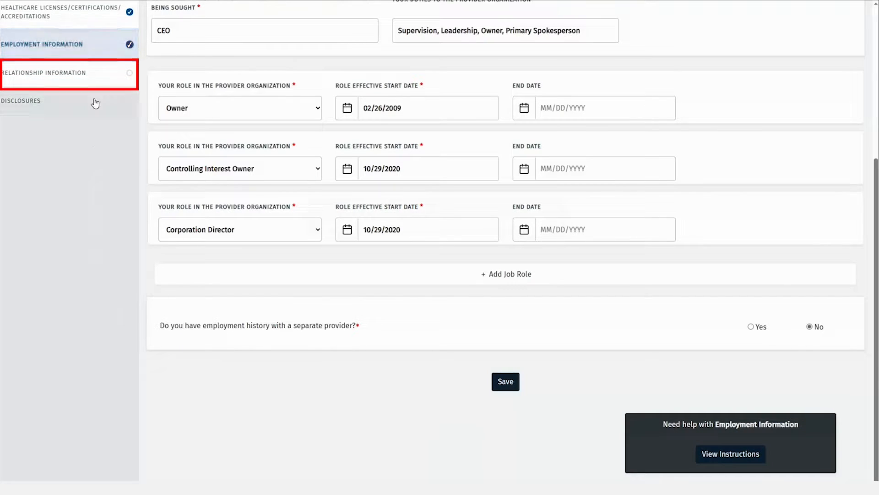
pyautogui.click(98, 83)
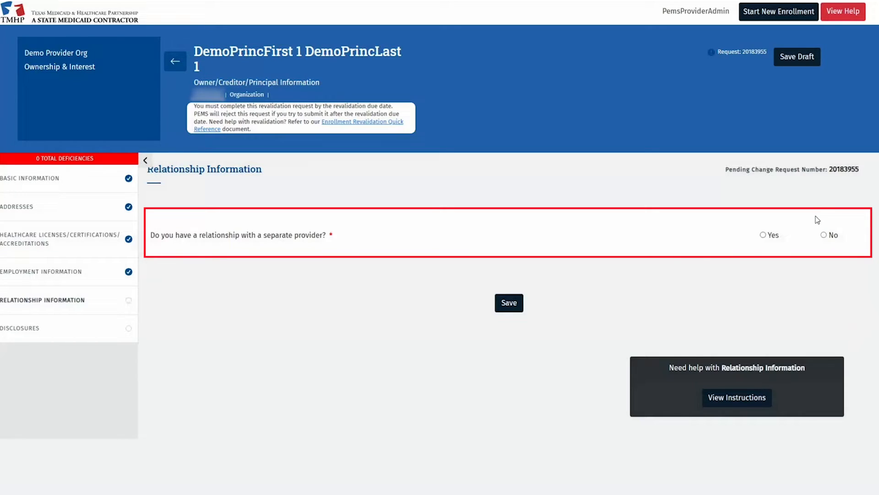
# Switch the separate-provider relationship answer from Yes to No, save, and go to Disclosures
pyautogui.click(763, 235)
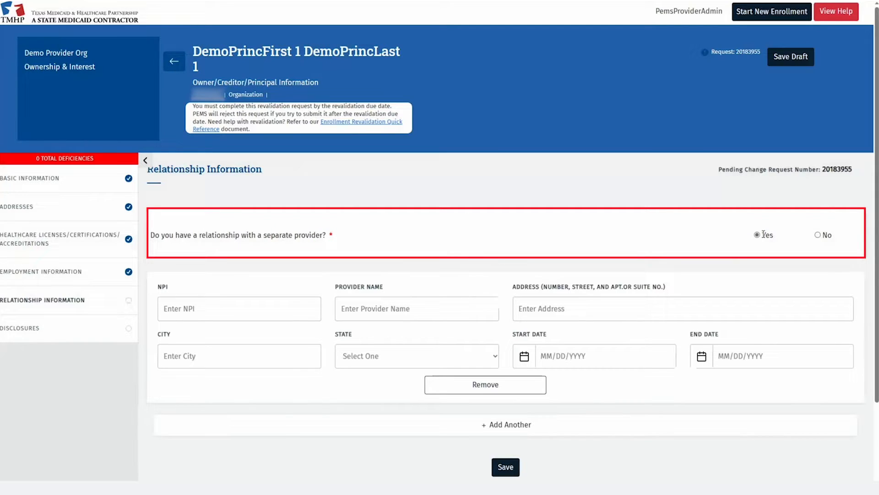
pyautogui.click(818, 236)
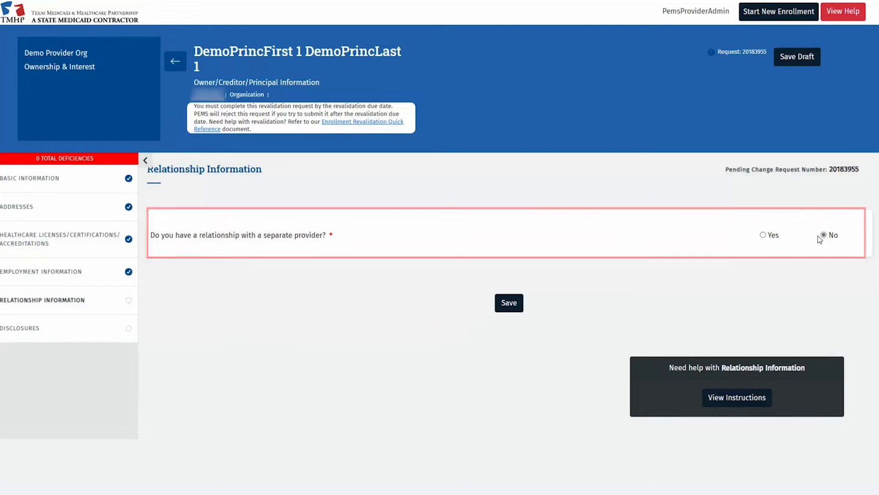
pyautogui.click(510, 308)
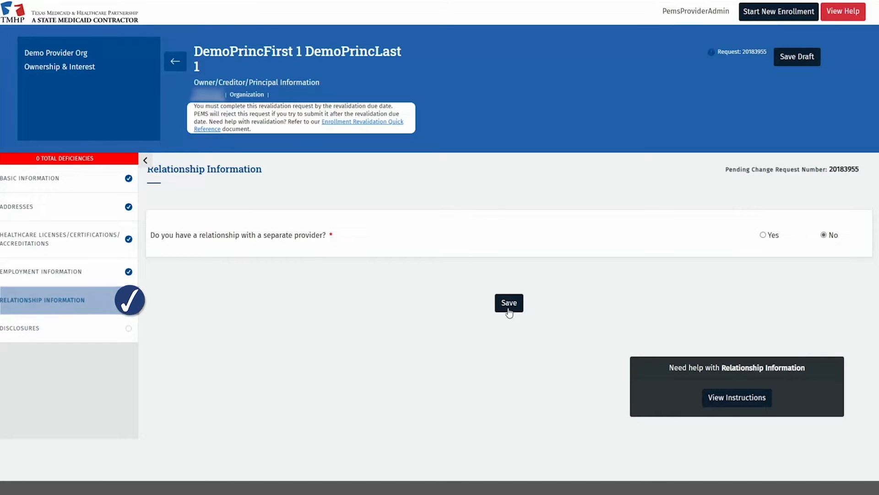
pyautogui.click(86, 332)
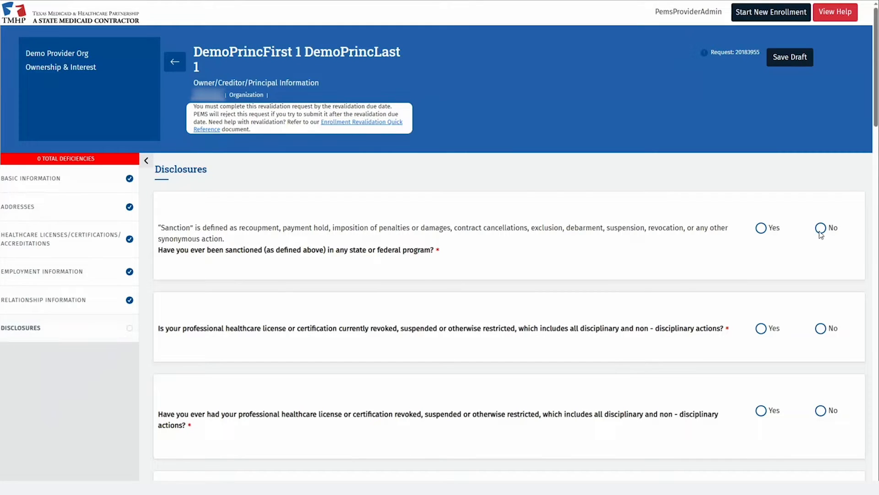
# Answer No to the sanction, license restriction, surrender, other-state Medicaid, settlement, debt and arrest questions
pyautogui.click(821, 229)
pyautogui.click(821, 328)
pyautogui.click(821, 410)
pyautogui.scroll(-5, 822, 233)
pyautogui.click(821, 332)
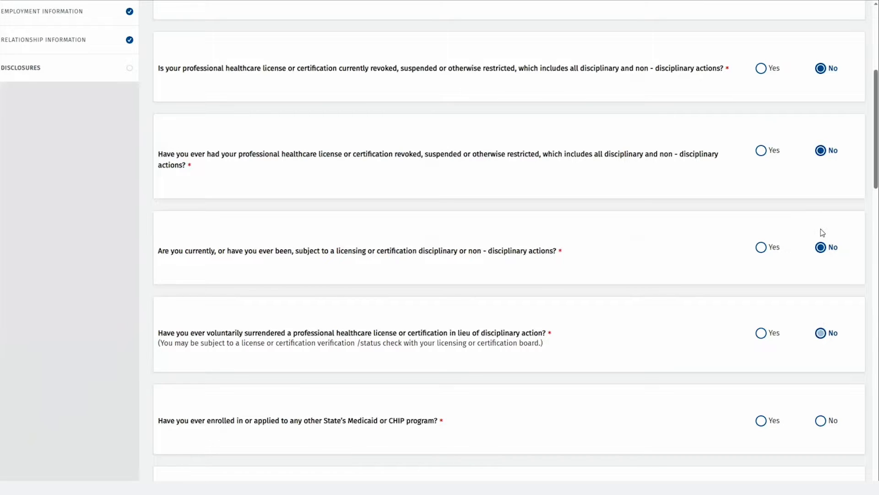
pyautogui.click(820, 420)
pyautogui.scroll(-5, 823, 233)
pyautogui.click(821, 247)
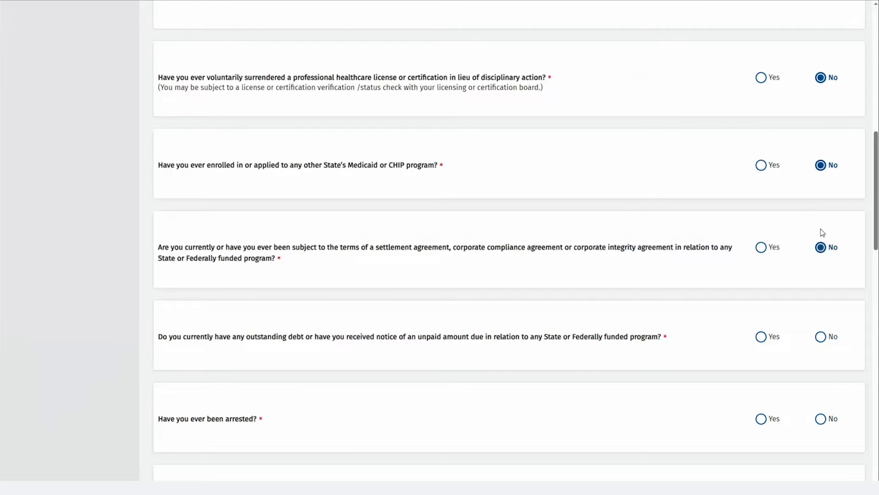
pyautogui.click(820, 336)
pyautogui.click(821, 418)
pyautogui.scroll(-5, 822, 233)
# Answer No to the criminal and child support questions, Yes to U.S. citizenship, and save without attachments
pyautogui.press('Tab')
pyautogui.press('Right')
pyautogui.press('Tab')
pyautogui.press('Right')
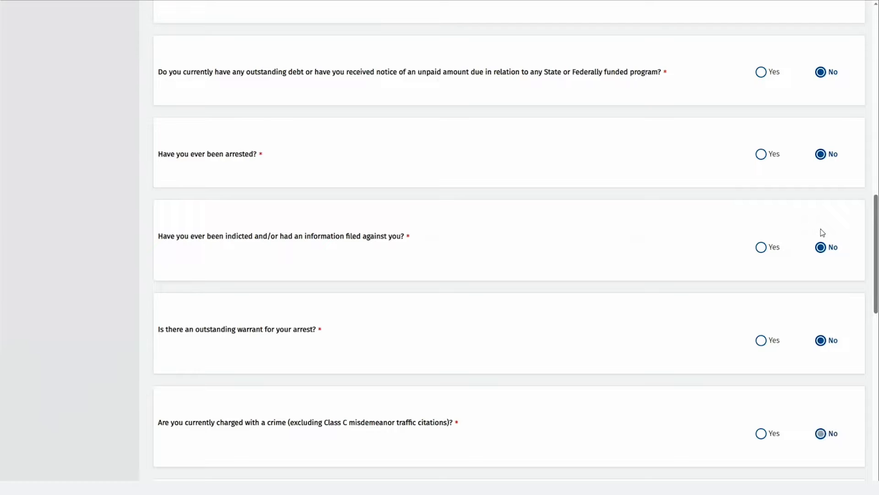
pyautogui.press('Tab')
pyautogui.press('Tab')
pyautogui.press('Right')
pyautogui.press('Tab')
pyautogui.press('Right')
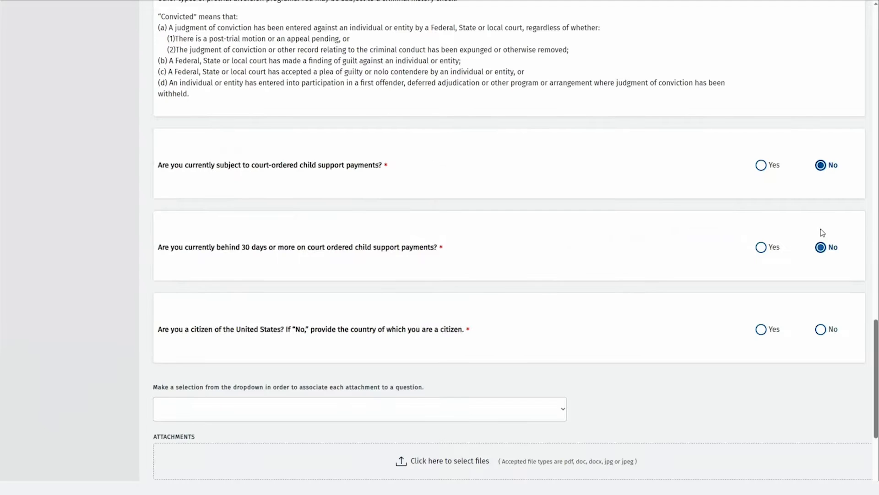
pyautogui.press('Tab')
pyautogui.press('Right')
pyautogui.press('Left')
pyautogui.scroll(-3, 779, 229)
pyautogui.click(510, 369)
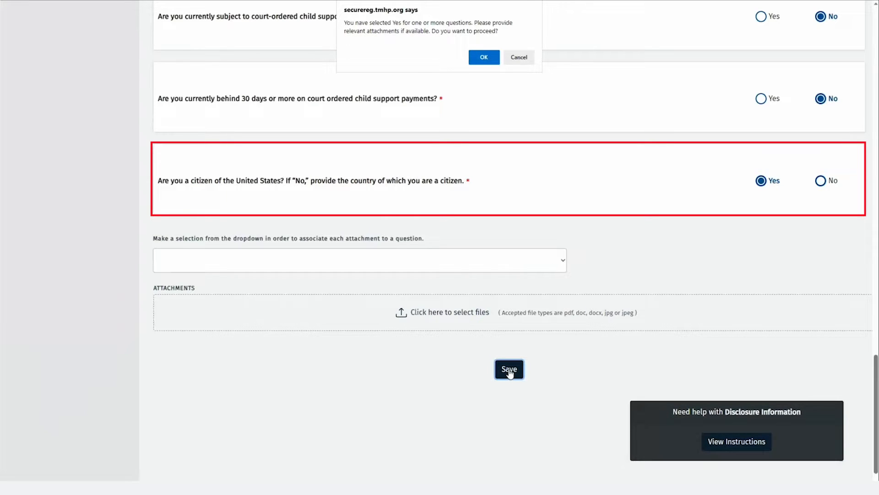
pyautogui.click(484, 58)
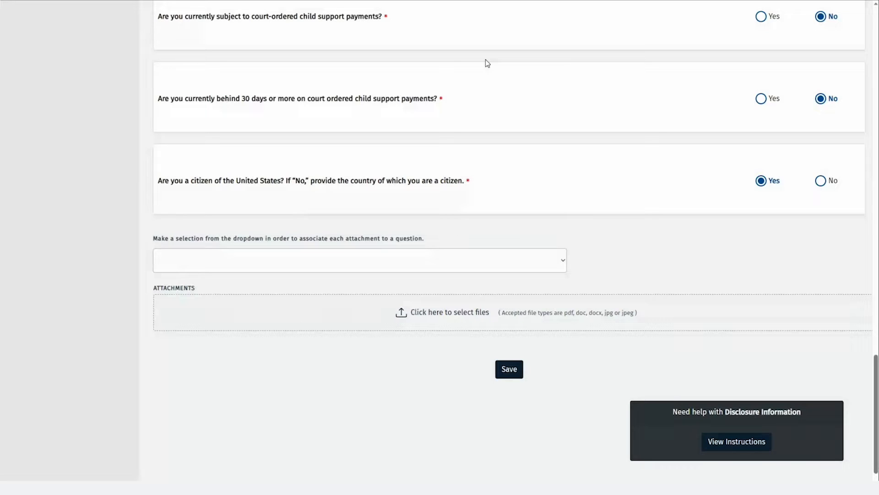
pyautogui.scroll(20, 98, 157)
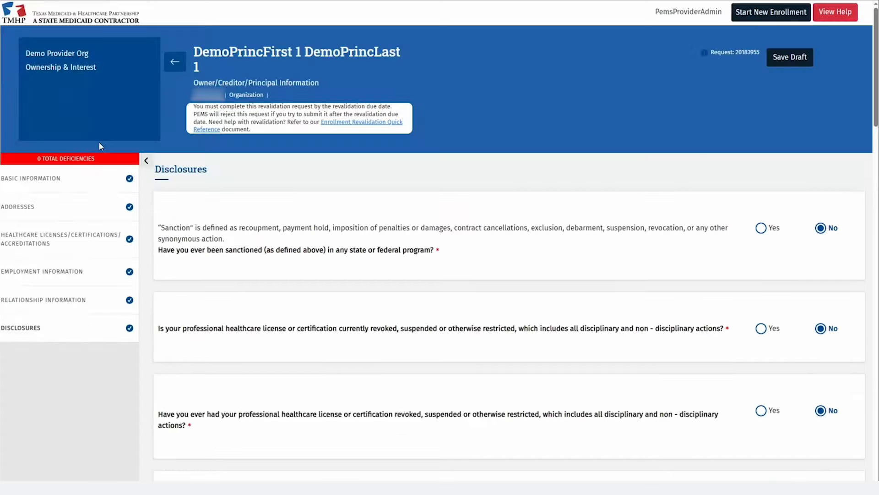
pyautogui.click(174, 62)
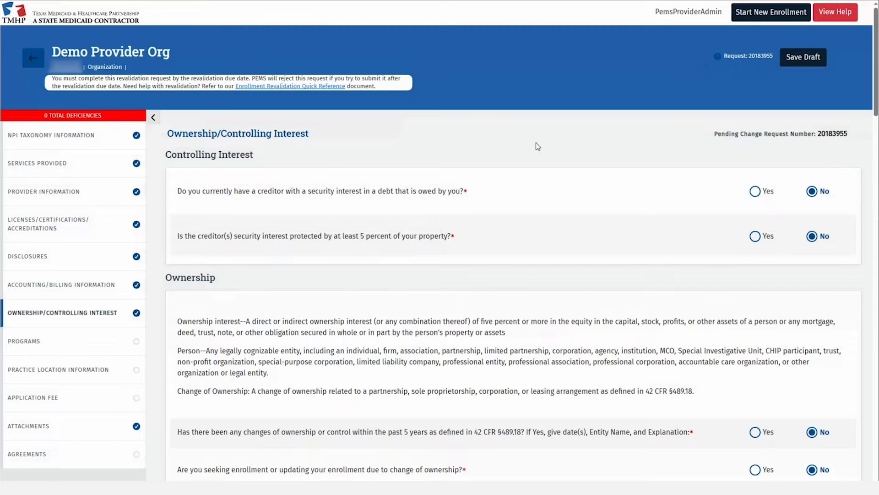
pyautogui.scroll(-3, 580, 257)
pyautogui.scroll(-5, 584, 267)
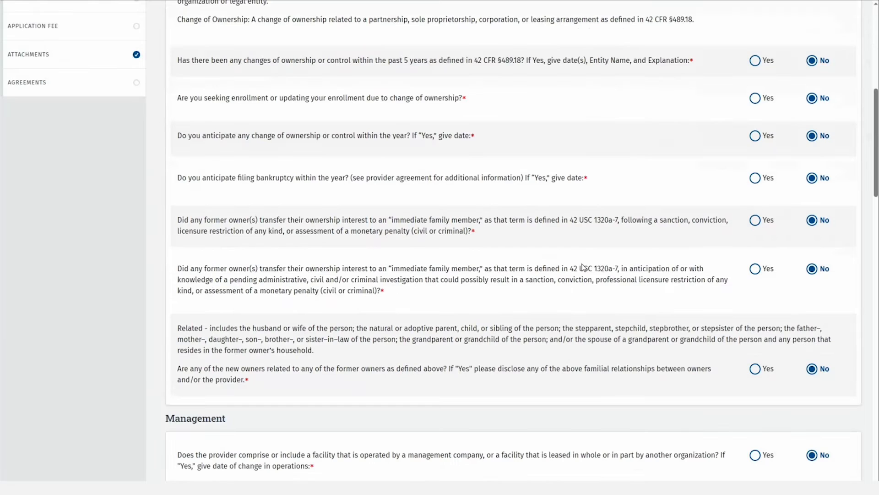
pyautogui.scroll(-4, 583, 265)
pyautogui.scroll(-3, 582, 266)
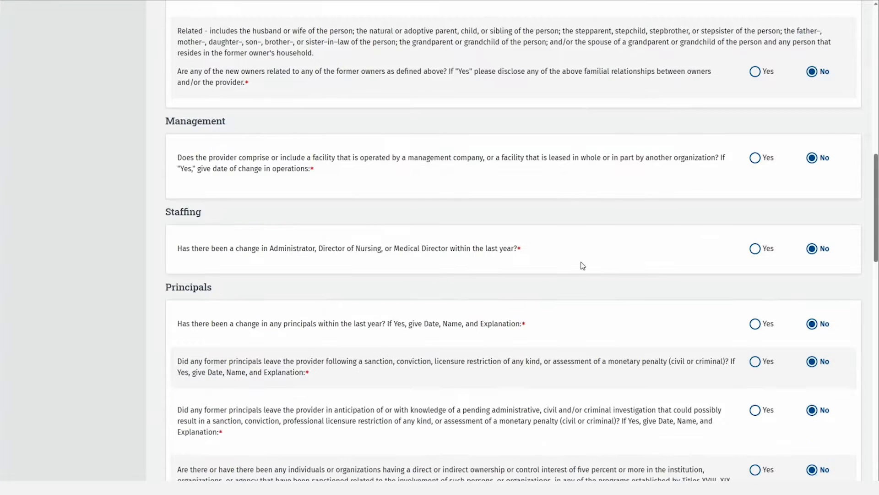
pyautogui.scroll(-6, 583, 265)
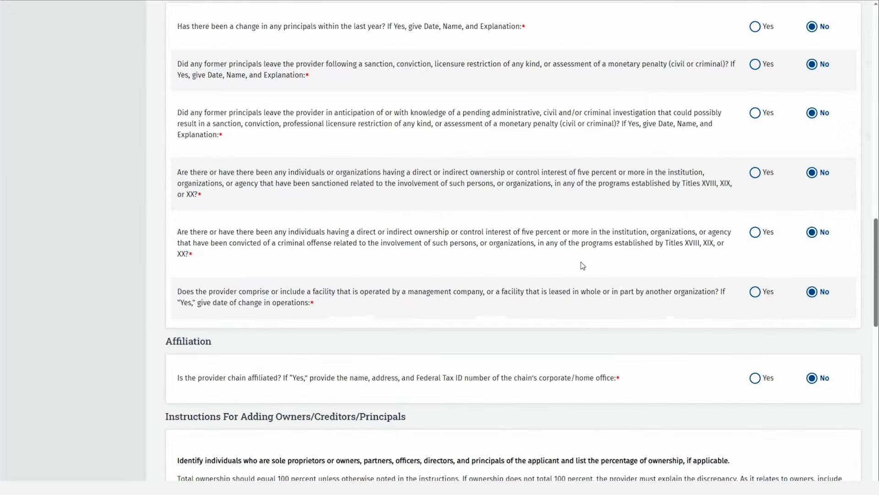
pyautogui.scroll(-13, 582, 265)
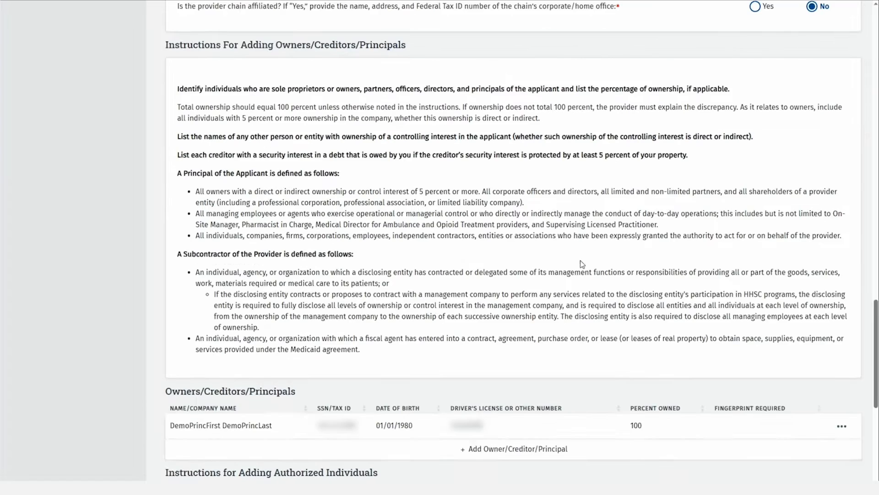
pyautogui.scroll(-2, 582, 264)
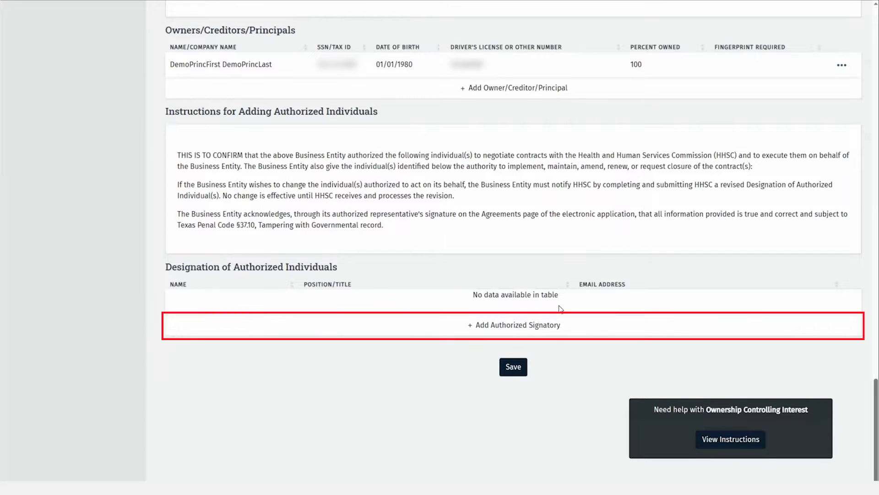
# Add the principal as an authorized signatory (title CEO) with their e-mail, then save the ownership section
pyautogui.click(534, 326)
pyautogui.click(367, 269)
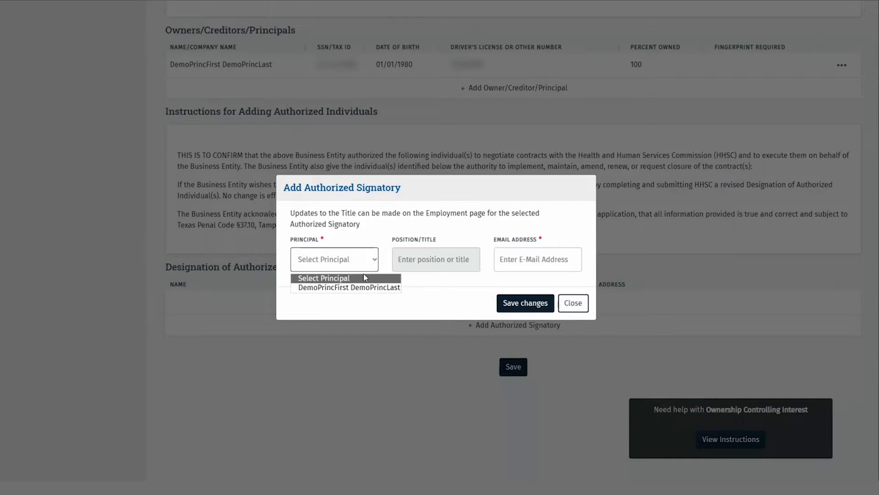
pyautogui.click(362, 287)
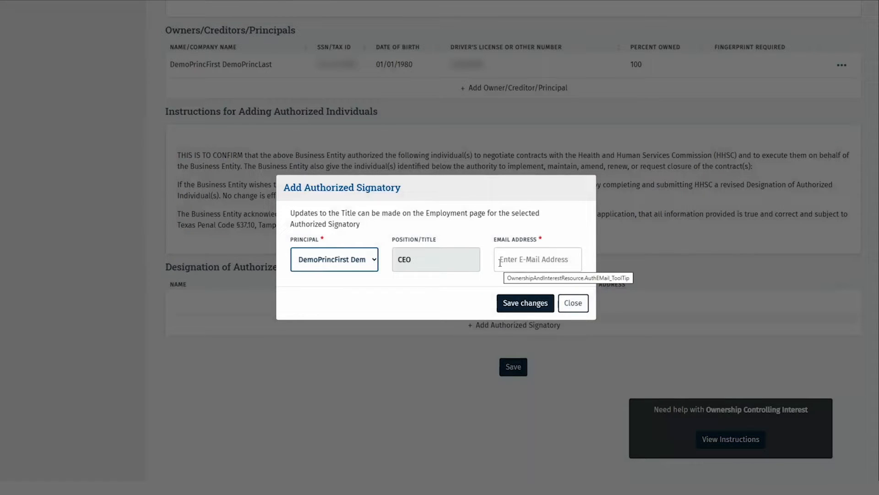
pyautogui.click(500, 262)
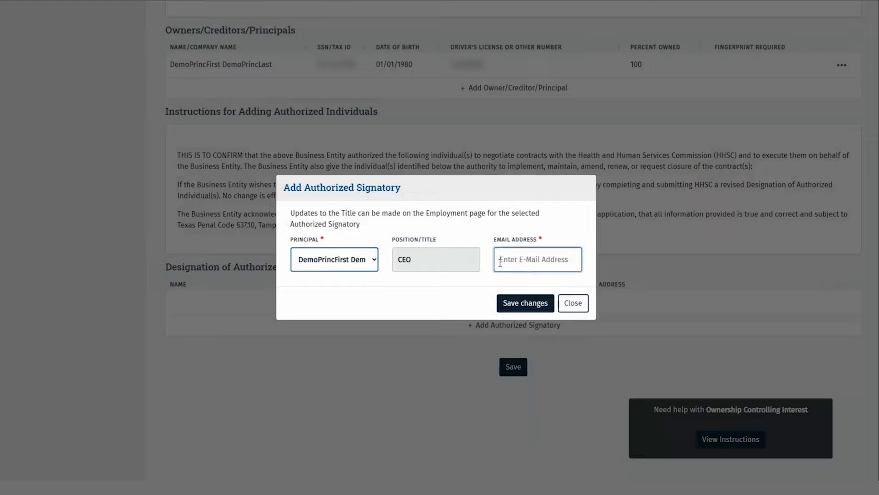
pyautogui.write('demoprincipal')
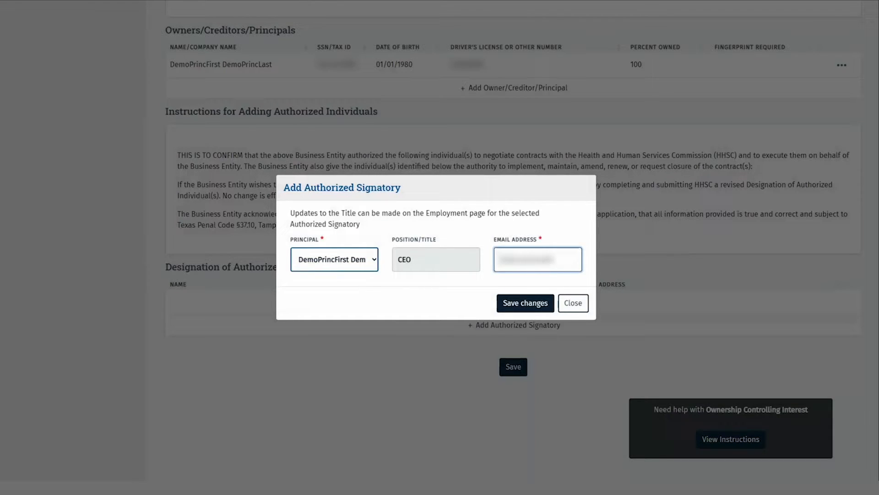
pyautogui.write('@test.')
pyautogui.click(523, 297)
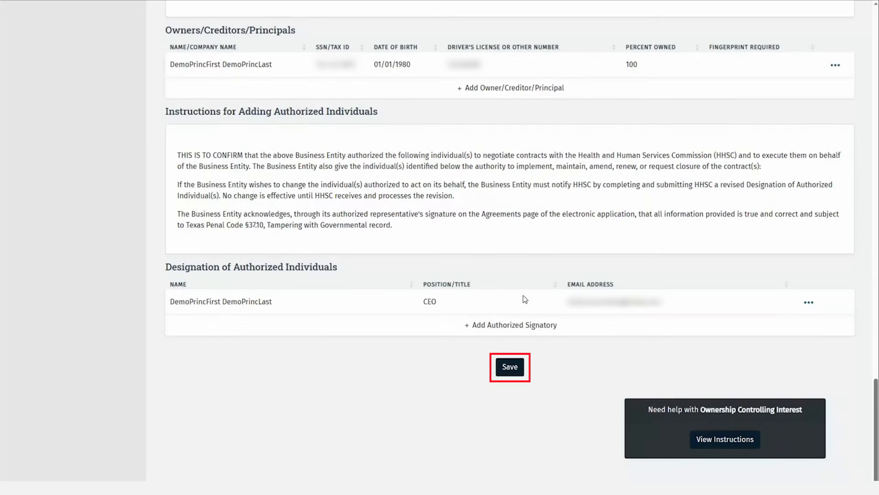
pyautogui.click(514, 367)
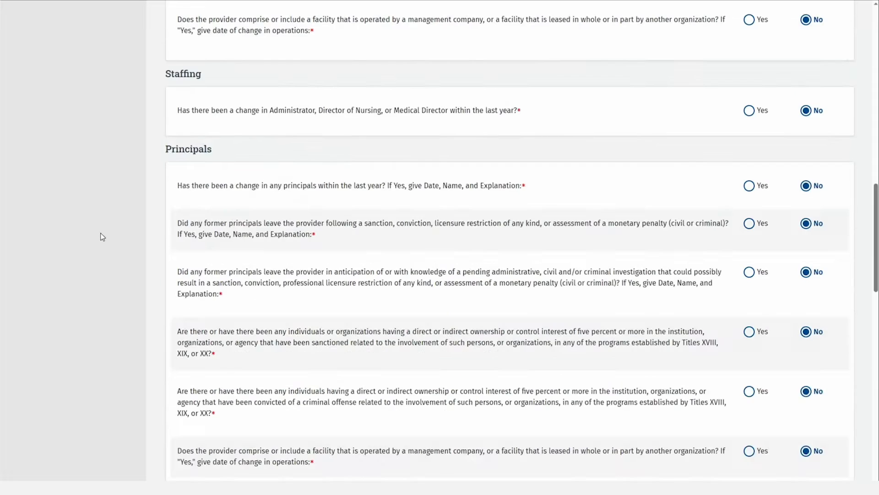
pyautogui.scroll(13, 103, 237)
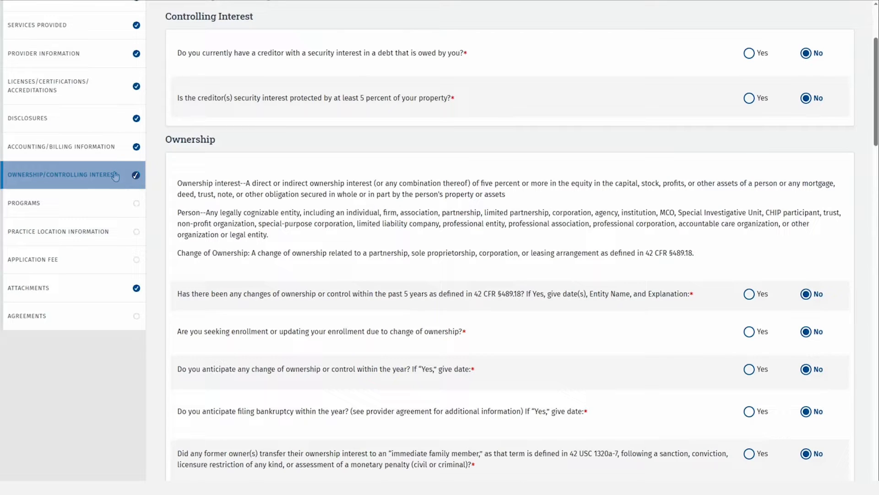
# In Programs, answer No for CCP, Medical Transportation and Pharmacy Services, and Yes for Long Term Care Services
pyautogui.click(75, 197)
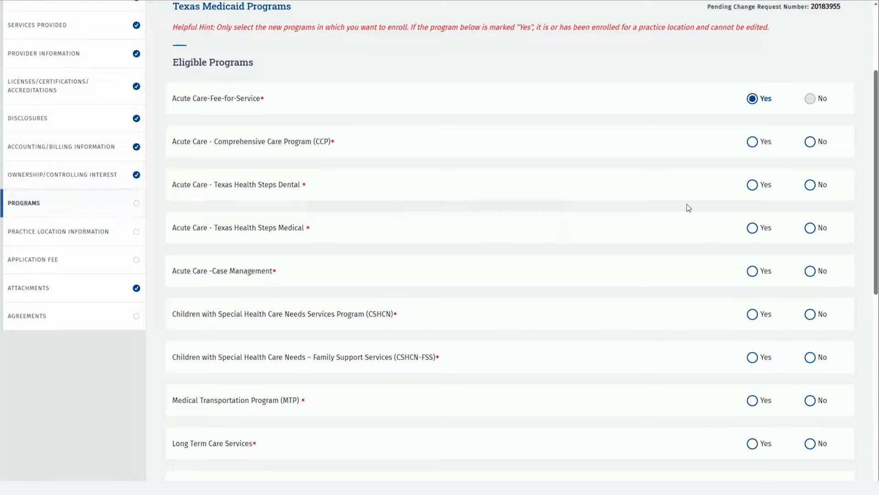
pyautogui.click(810, 142)
pyautogui.press('Tab')
pyautogui.press('Right')
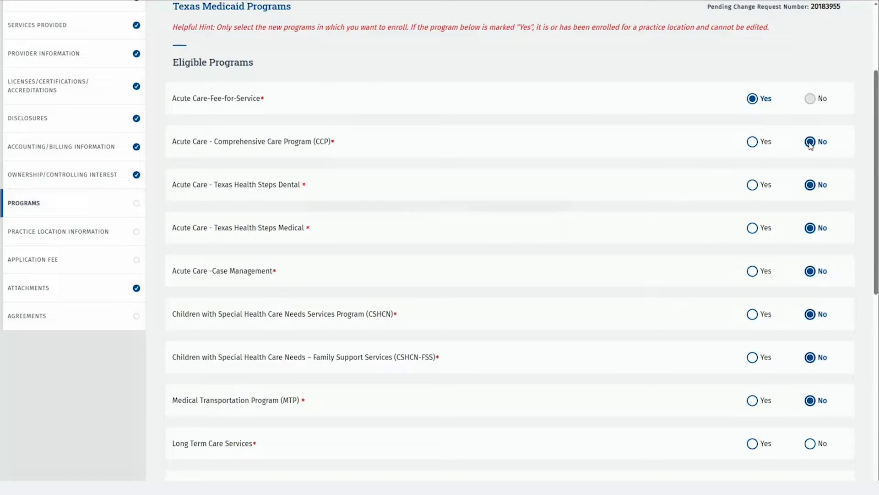
pyautogui.press('Tab')
pyautogui.press('Right')
pyautogui.press('Left')
pyautogui.press('Tab')
pyautogui.press('Right')
# Answer No for Long Term Services and Supports, Kidney Health Care, CHIP and Medicare Only, then save
pyautogui.press('Tab')
pyautogui.press('Right')
pyautogui.press('Tab')
pyautogui.press('Right')
pyautogui.press('Tab')
pyautogui.press('Tab')
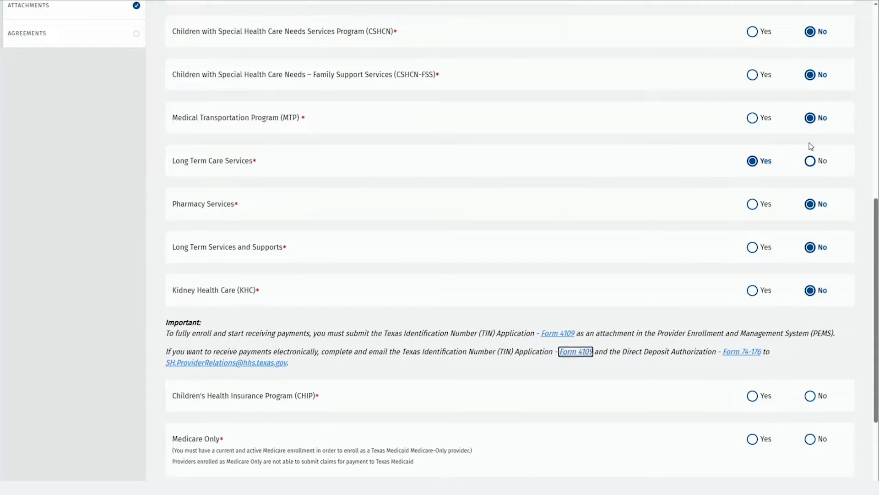
pyautogui.press('Tab')
pyautogui.press('Tab')
pyautogui.press('Tab')
pyautogui.press('Right')
pyautogui.press('Tab')
pyautogui.press('Right')
pyautogui.press('Tab')
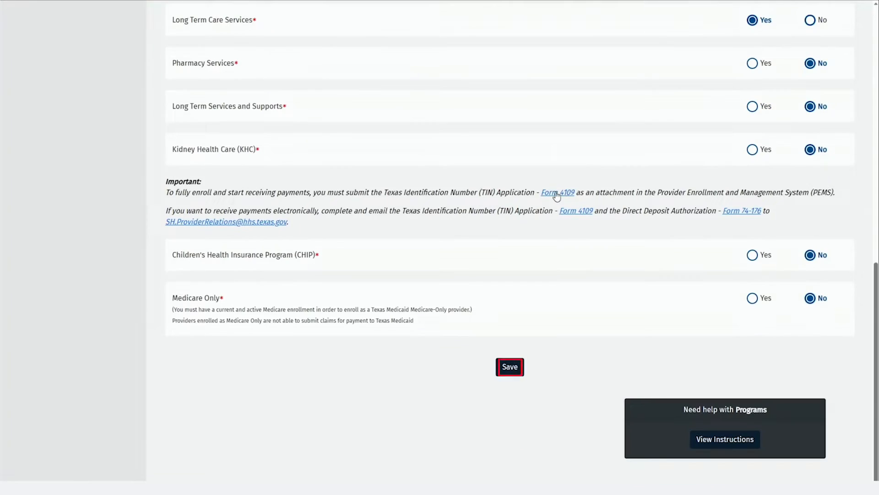
pyautogui.click(516, 368)
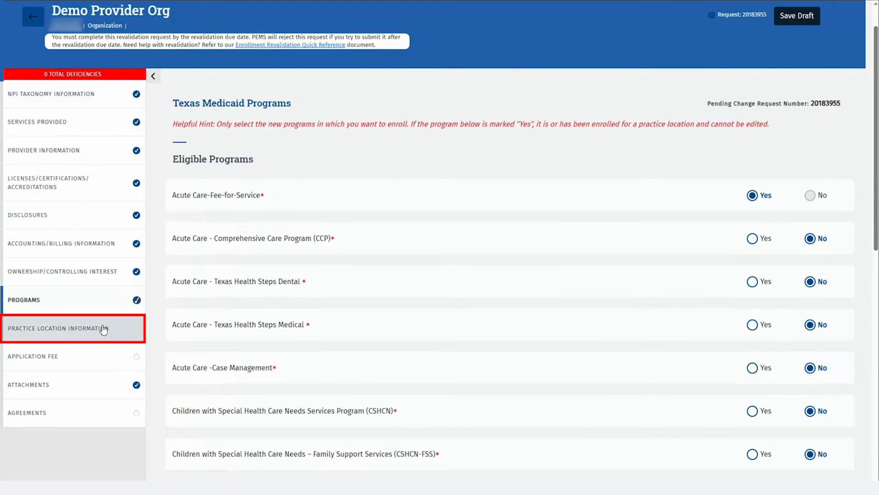
# In Practice Location Information, abandon adding a Facility location and open Demo Location 1's details
pyautogui.click(115, 334)
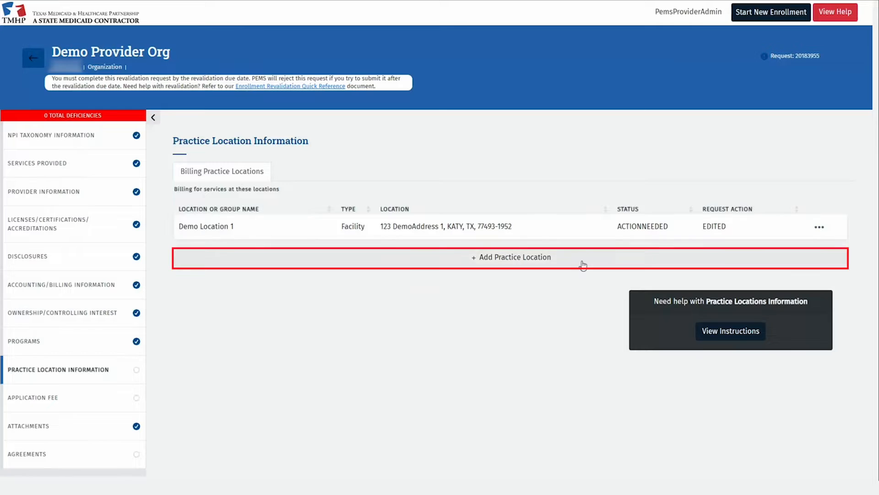
pyautogui.click(583, 265)
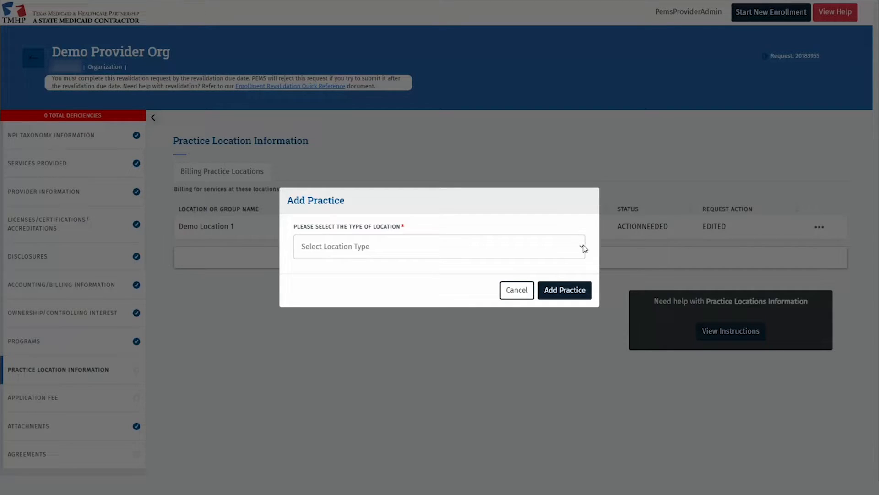
pyautogui.click(581, 248)
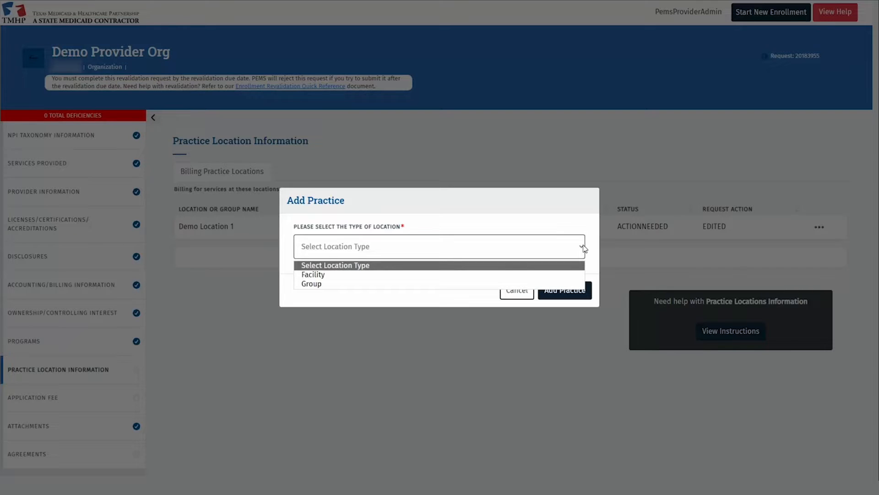
pyautogui.click(440, 275)
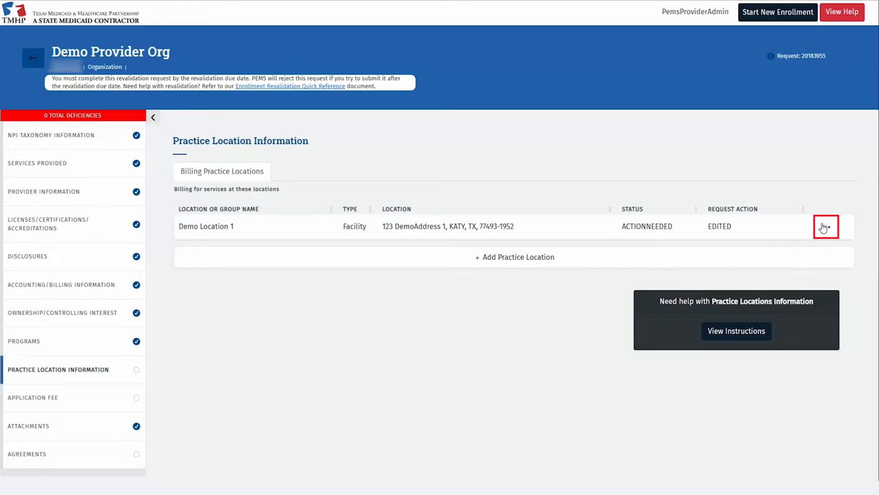
pyautogui.click(824, 228)
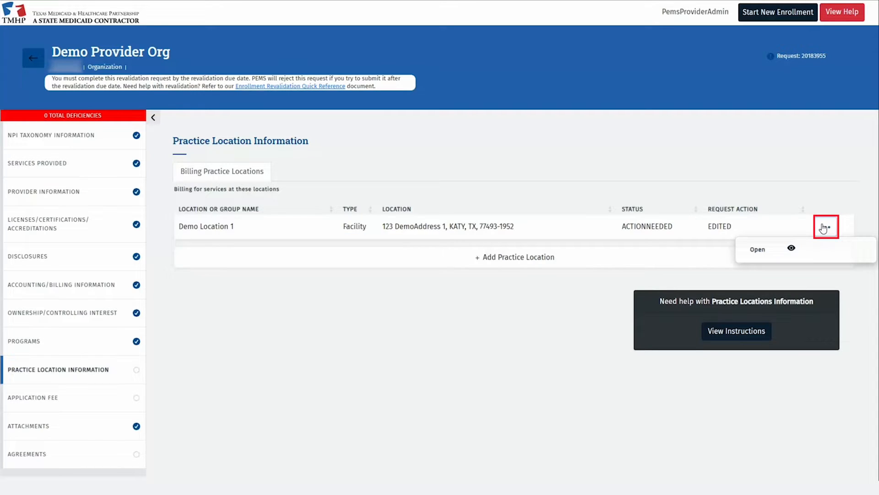
pyautogui.click(810, 252)
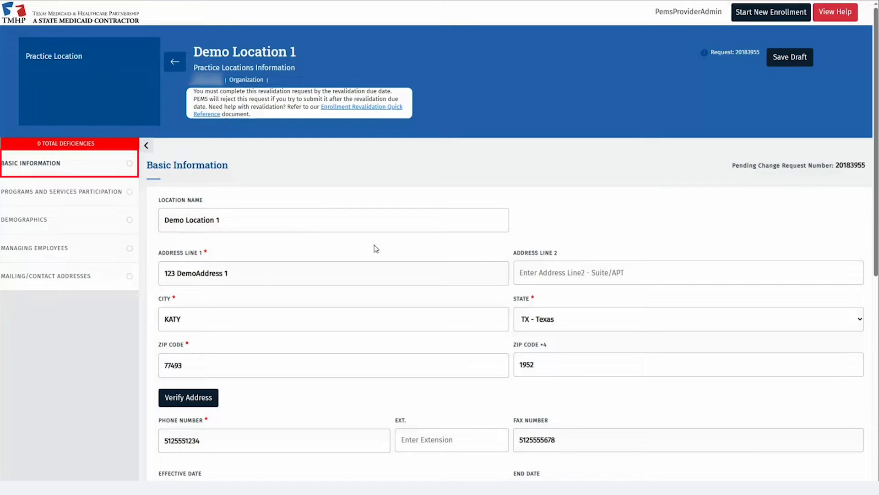
# Verify Demo Location 1's address, continue with the address as entered, and save Basic Information
pyautogui.scroll(-3, 79, 356)
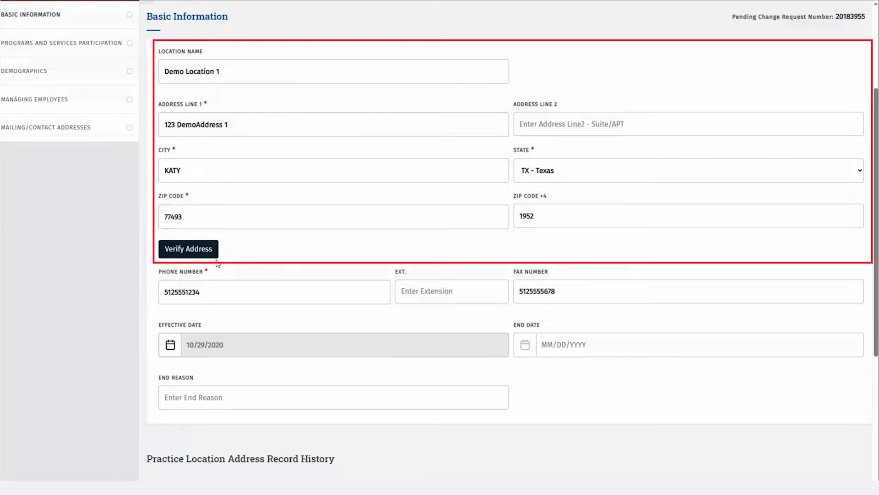
pyautogui.click(215, 251)
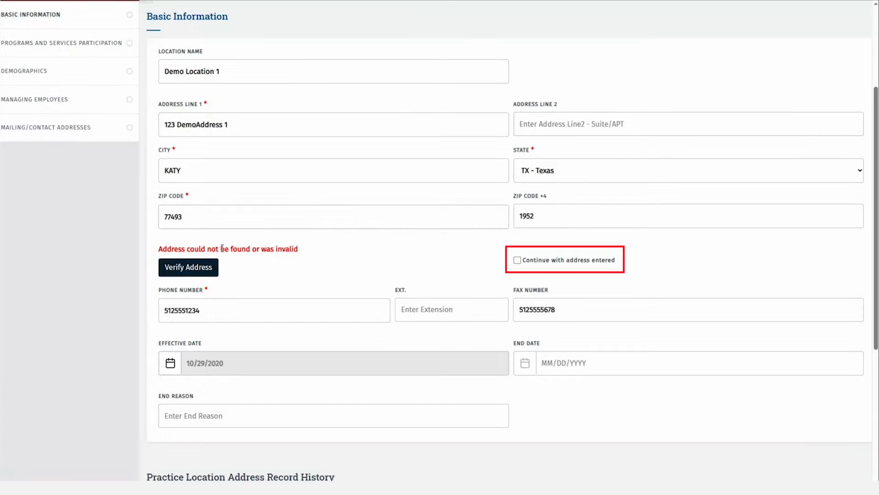
pyautogui.click(518, 260)
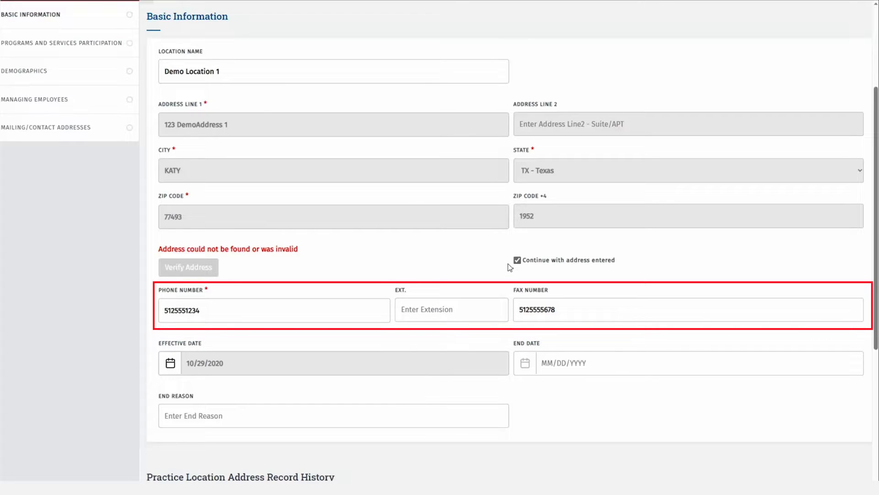
pyautogui.scroll(-2, 509, 265)
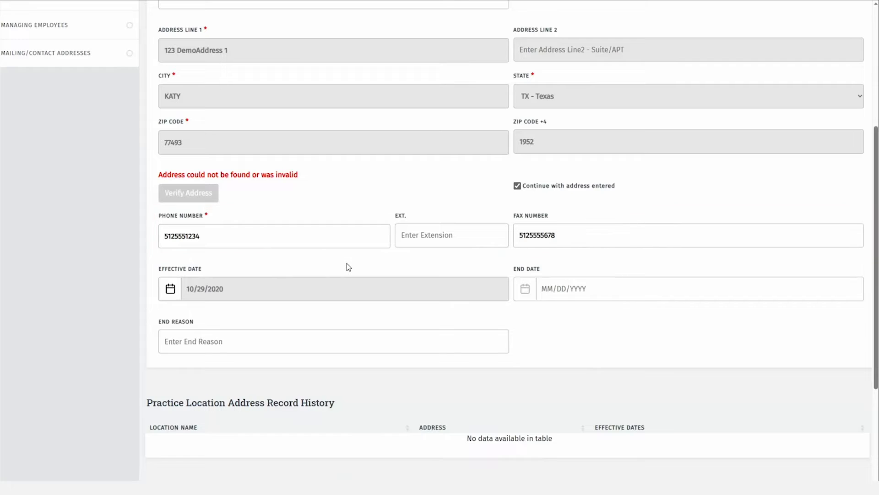
pyautogui.scroll(-5, 348, 266)
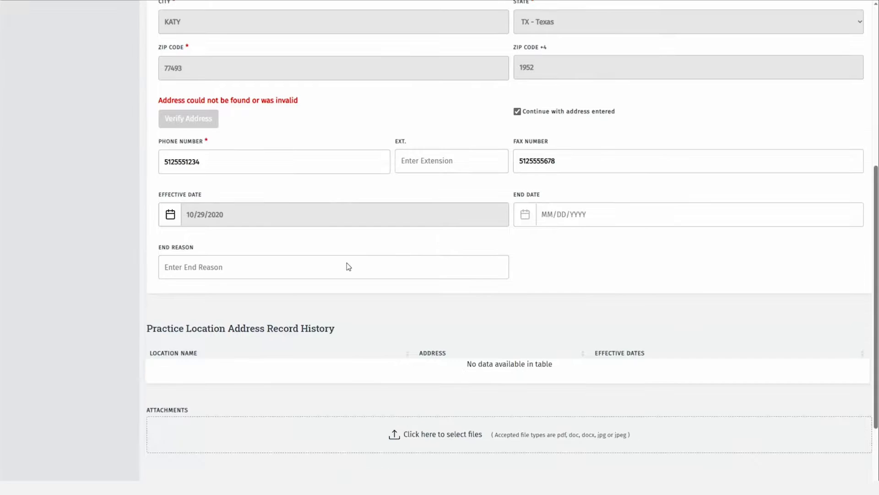
pyautogui.click(510, 381)
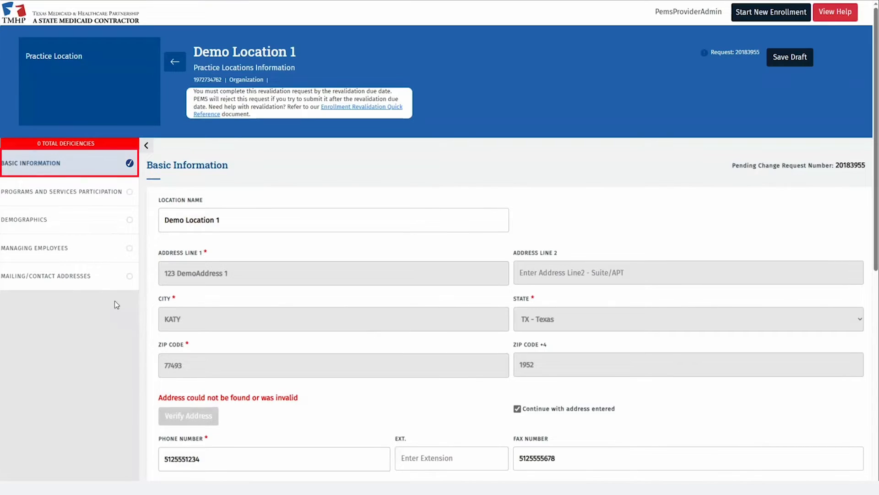
# Change the Hanover surety bond expiration year to 12/14/2026, save it, and show the Acute Care row's actions
pyautogui.click(109, 190)
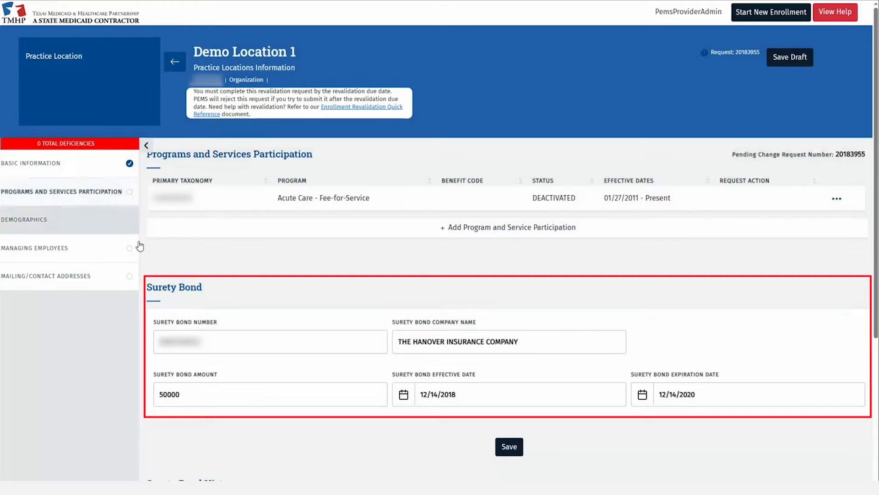
pyautogui.scroll(-3, 142, 298)
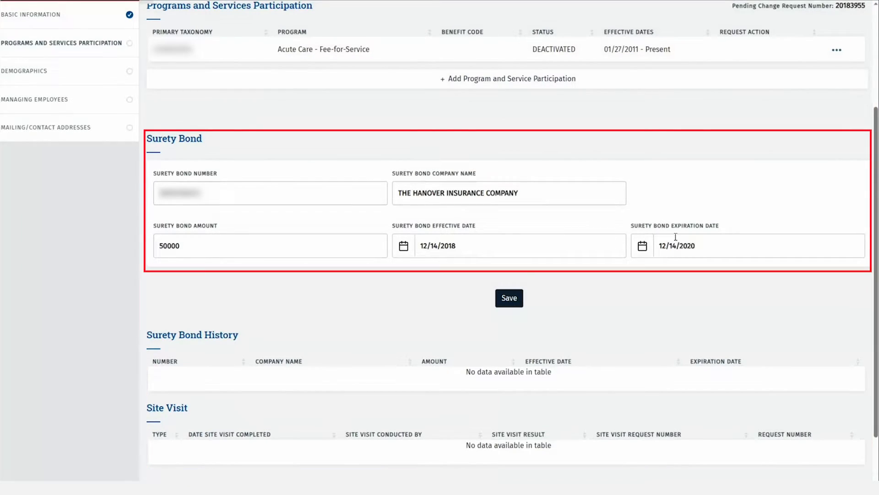
pyautogui.click(700, 245)
pyautogui.press('BackSpace')
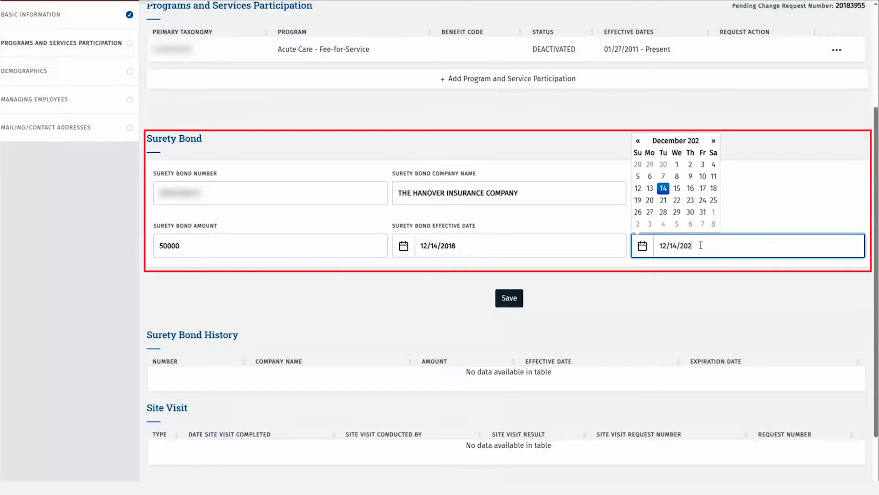
pyautogui.write('6')
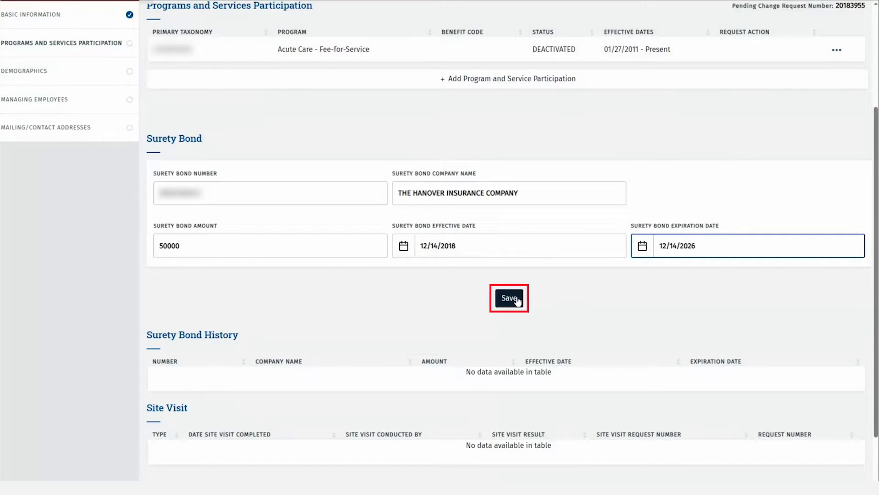
pyautogui.click(518, 300)
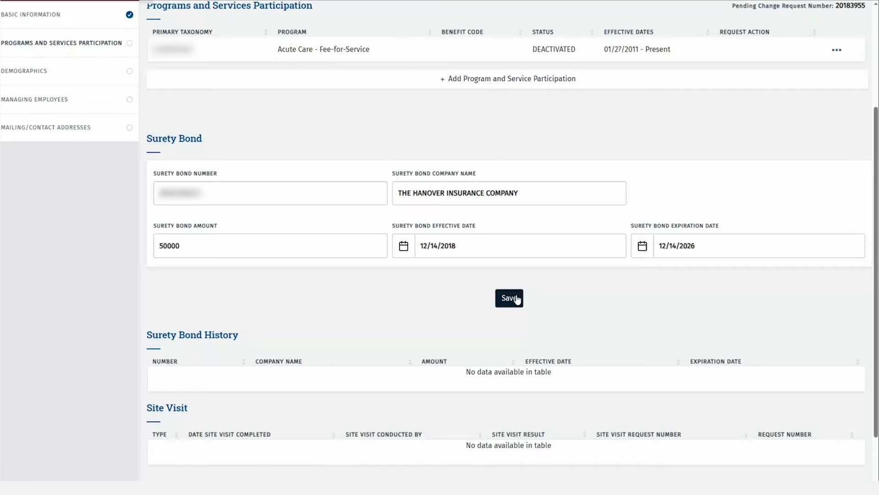
pyautogui.scroll(2, 645, 300)
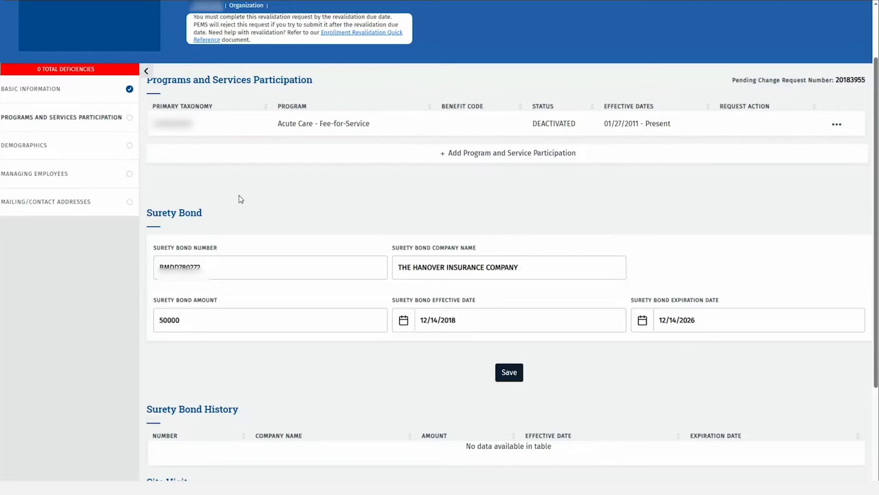
pyautogui.click(838, 125)
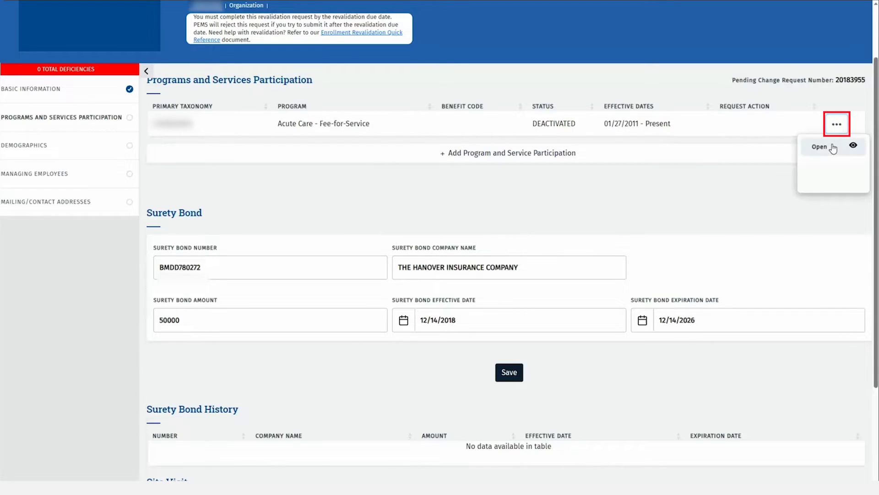
# Open the Acute Care - Fee-for-Service details, try ending participation as location closed, then revert to No
pyautogui.click(831, 145)
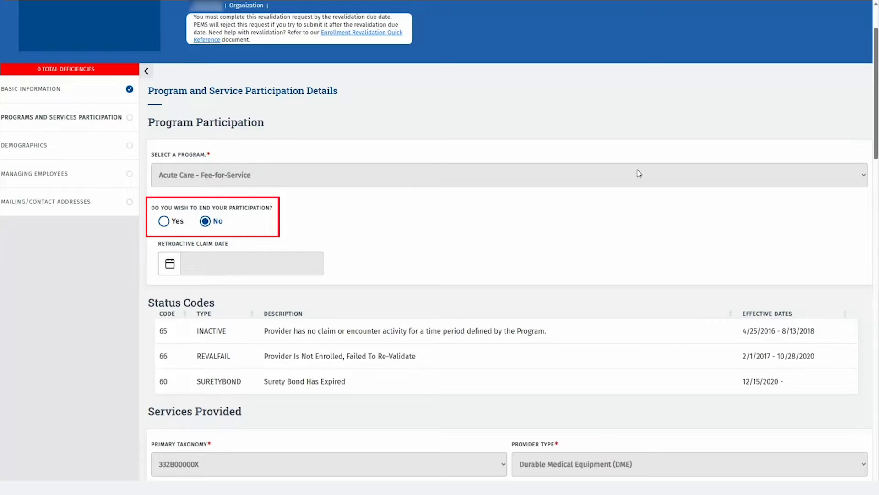
pyautogui.click(162, 221)
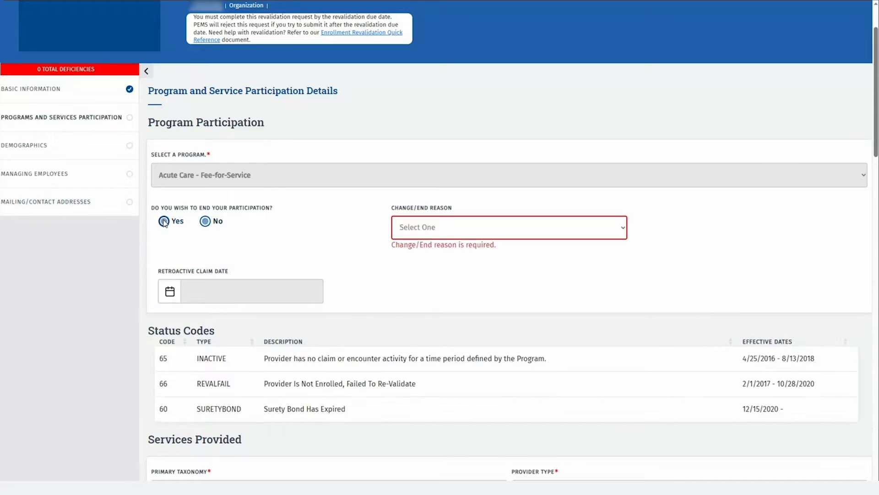
pyautogui.click(455, 233)
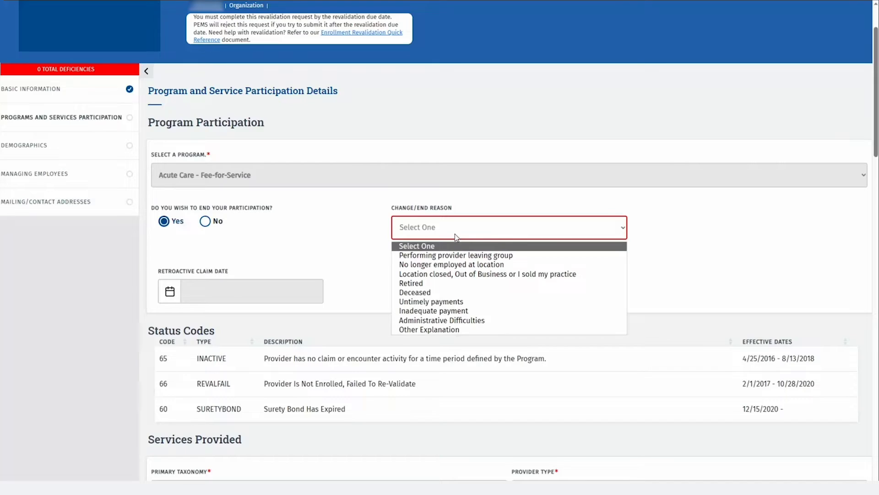
pyautogui.click(448, 274)
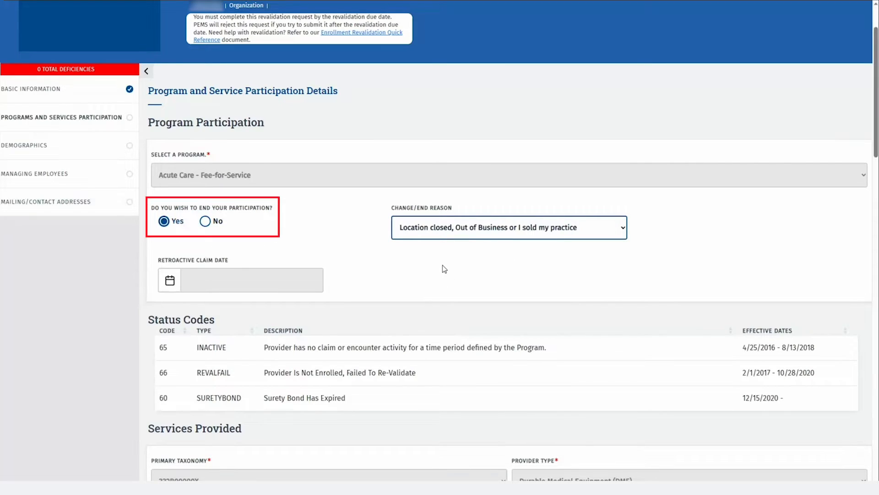
pyautogui.click(205, 221)
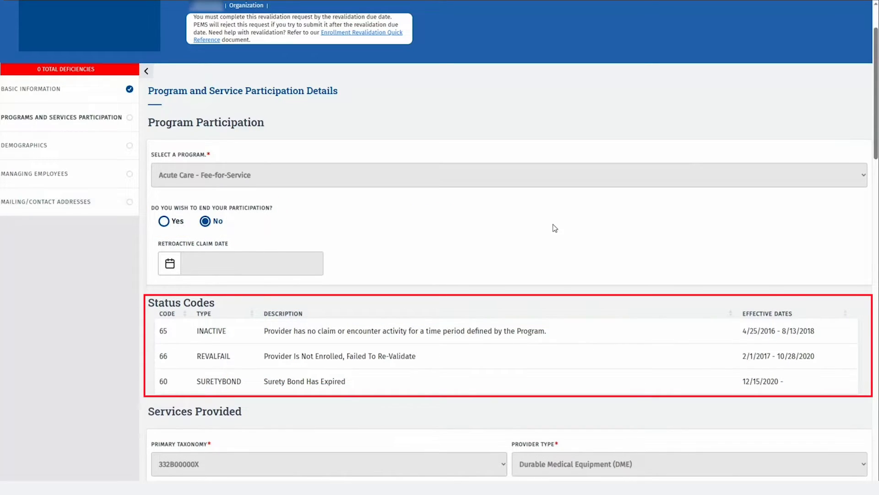
pyautogui.scroll(-3, 555, 227)
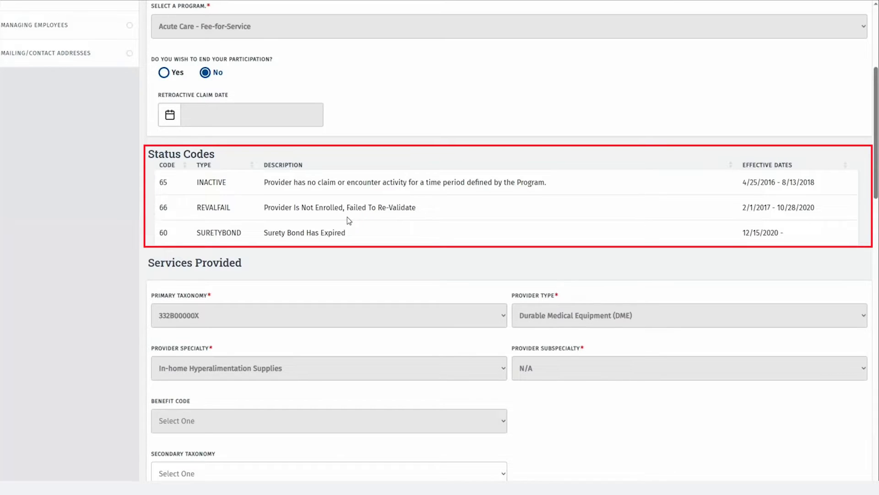
pyautogui.scroll(-8, 357, 225)
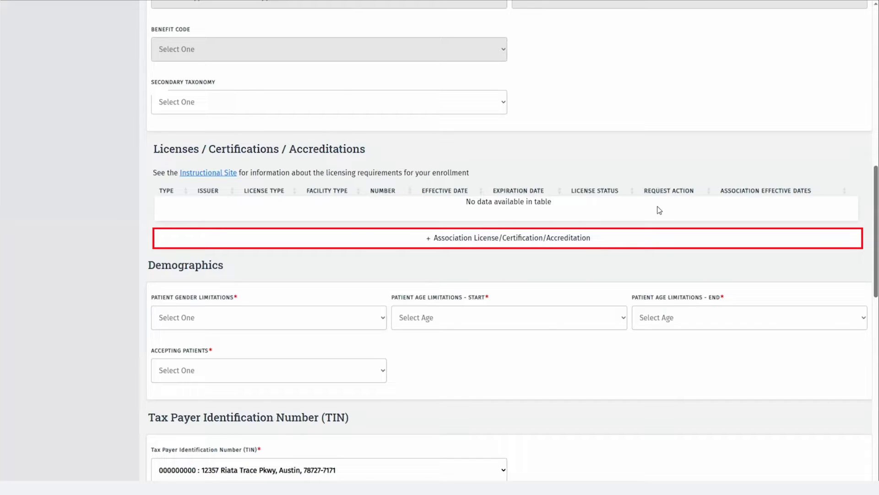
# Add the CLIA accreditation 12345 (01/03/2022–01/02/2024) to the Acute Care licenses
pyautogui.click(558, 250)
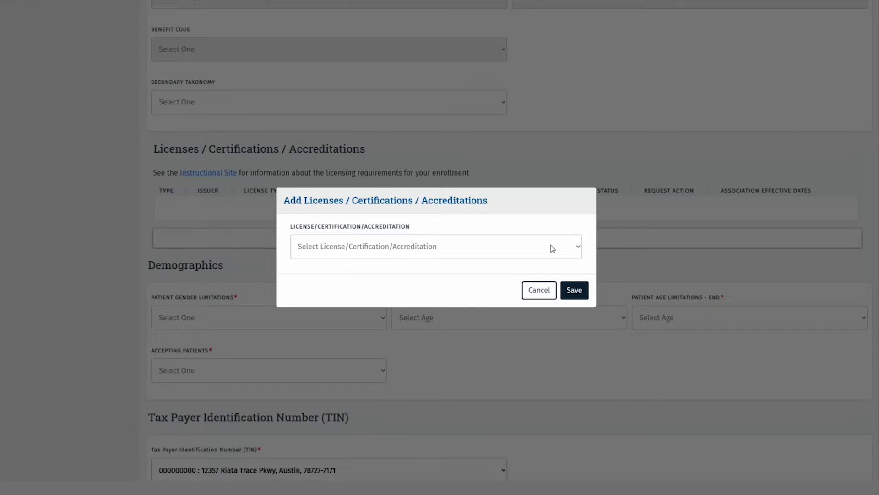
pyautogui.click(578, 250)
pyautogui.click(509, 274)
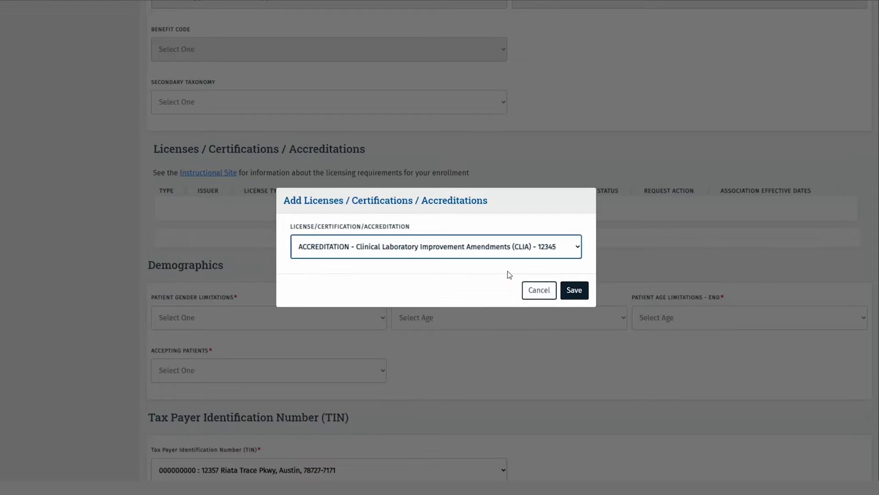
pyautogui.click(573, 290)
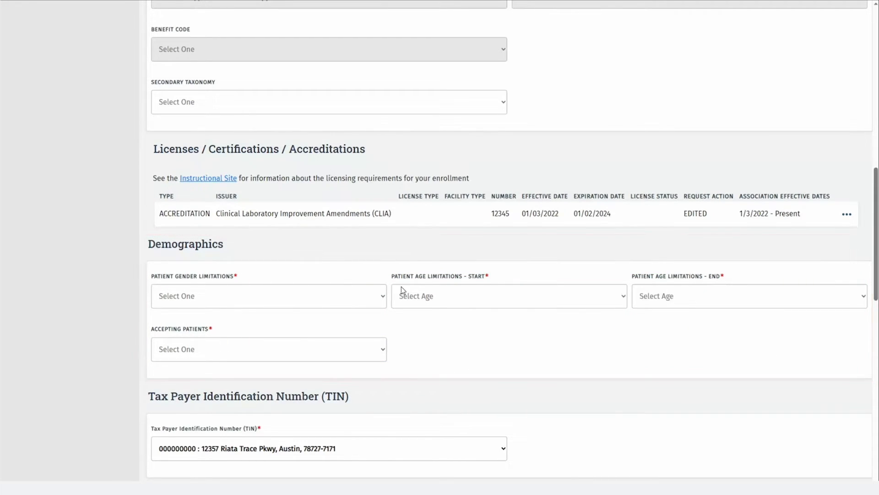
pyautogui.click(384, 296)
# Set patient gender to All, ages 0 to 18, and Accepting New Patients
pyautogui.click(319, 323)
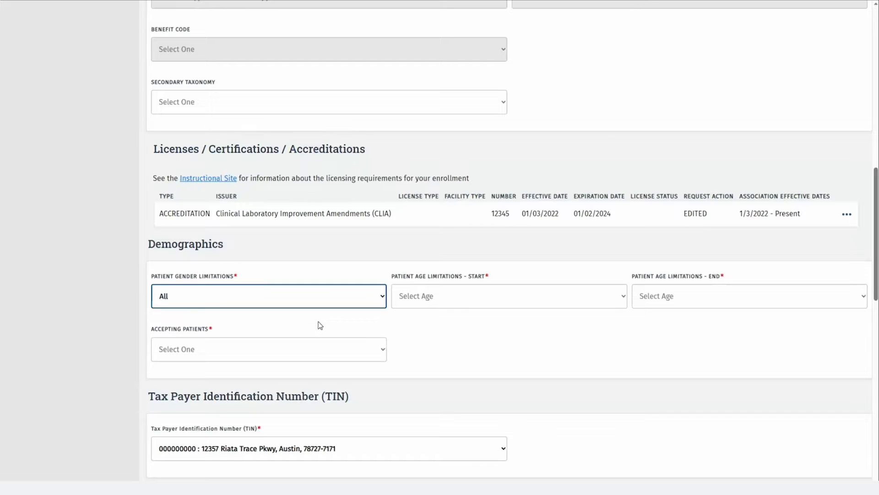
pyautogui.scroll(-3, 443, 332)
pyautogui.click(624, 152)
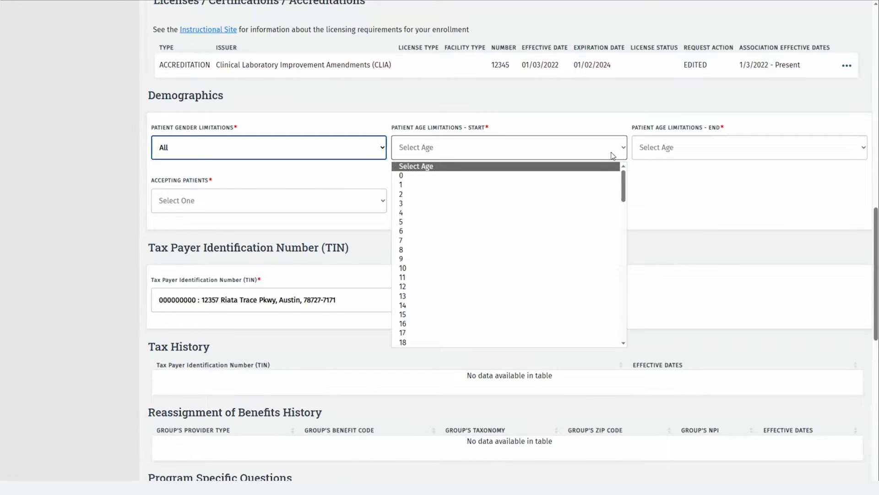
pyautogui.click(568, 176)
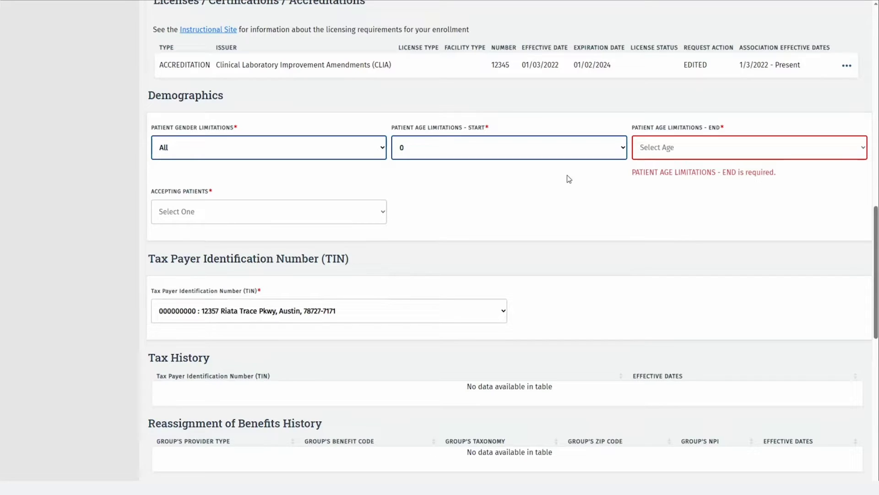
pyautogui.click(655, 153)
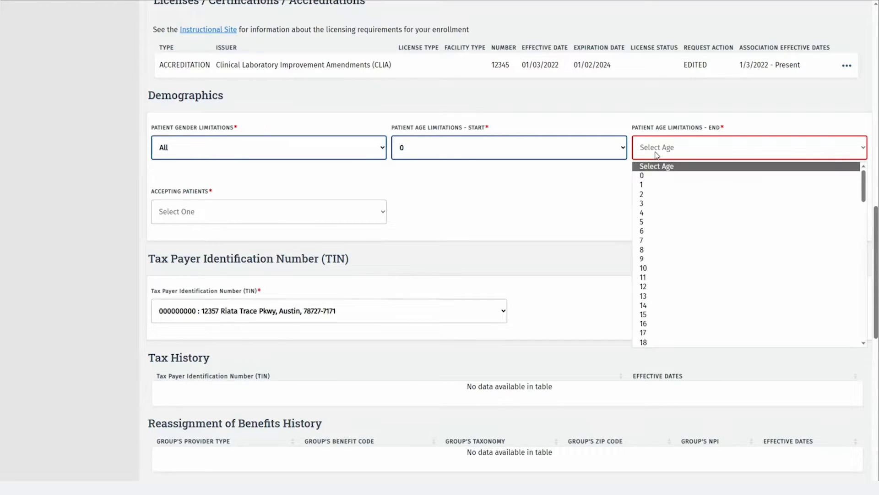
pyautogui.click(694, 343)
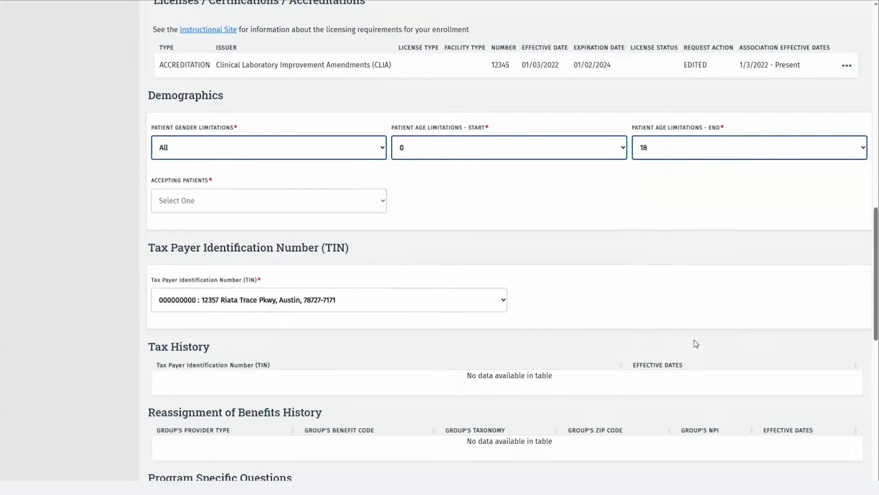
pyautogui.click(362, 207)
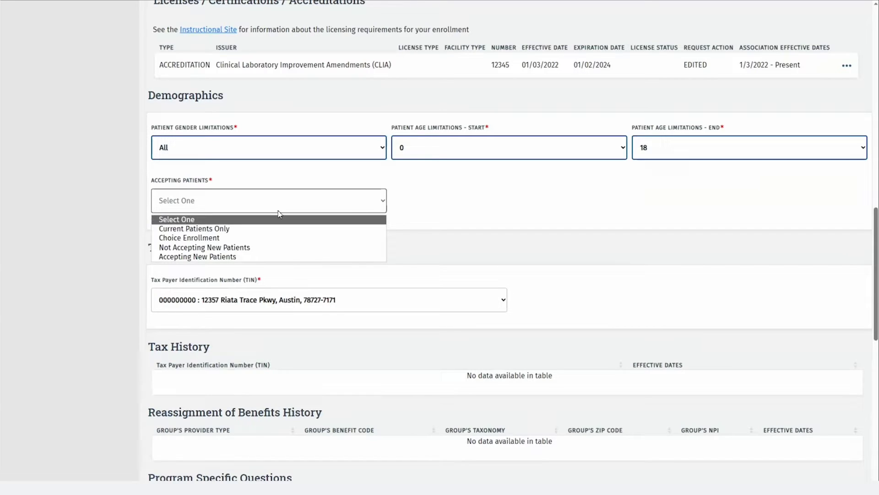
pyautogui.click(271, 254)
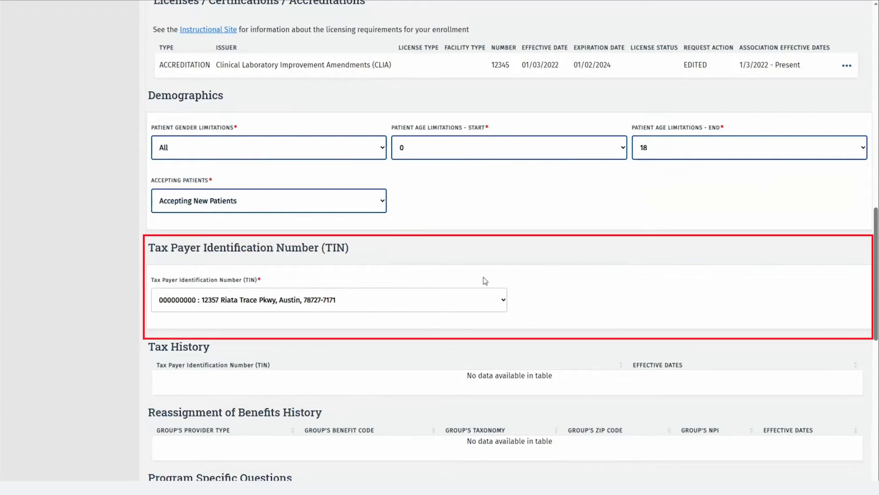
# Leave the TIN selection on the existing Austin TIN
pyautogui.click(503, 298)
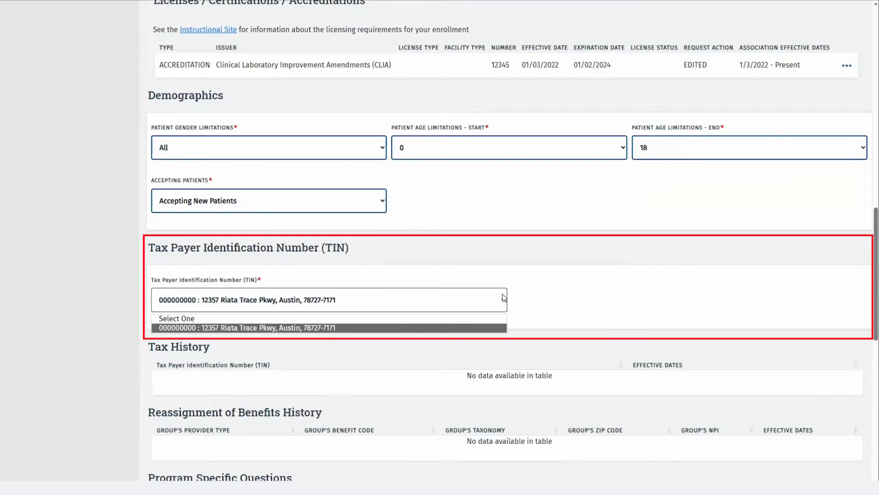
pyautogui.click(504, 298)
pyautogui.scroll(-5, 504, 297)
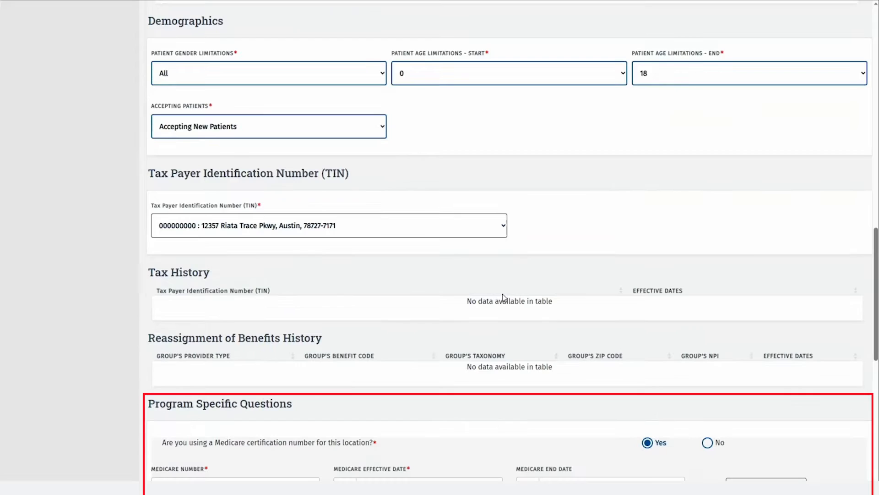
# Try answering No to Medicare certification with waiver text 'reason for waiver', then revert to Yes
pyautogui.scroll(-5, 503, 294)
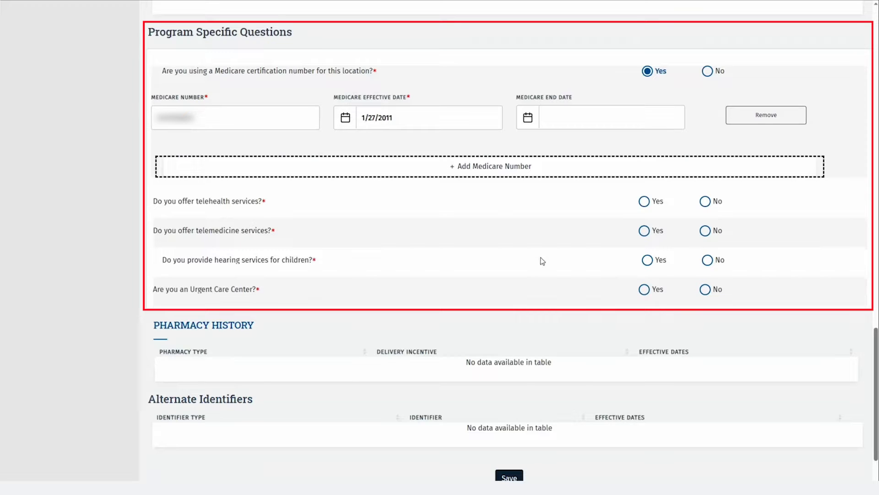
pyautogui.click(708, 72)
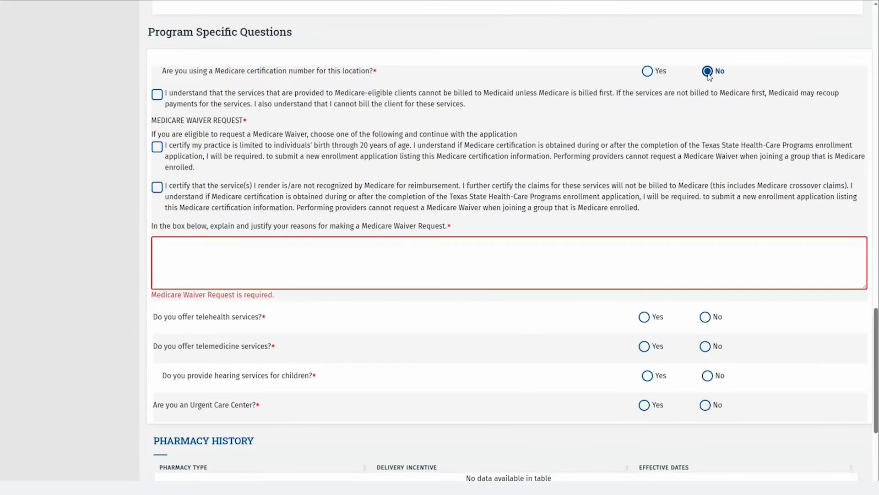
pyautogui.click(448, 102)
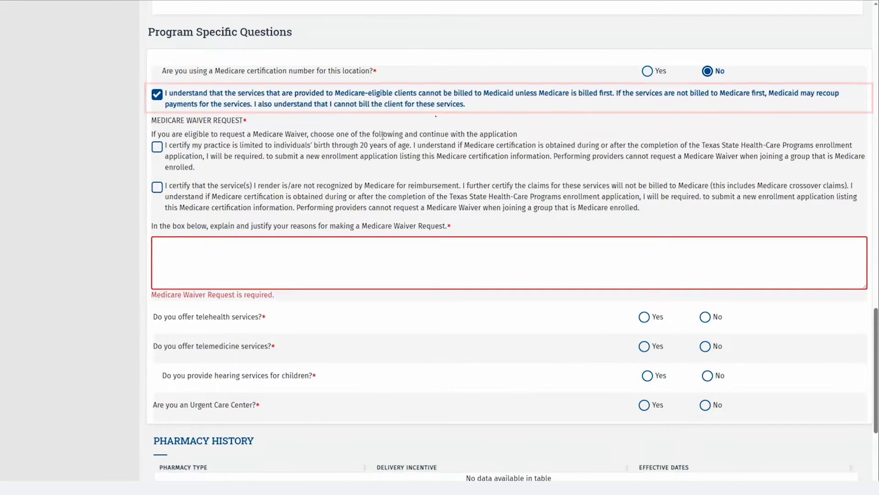
pyautogui.click(353, 146)
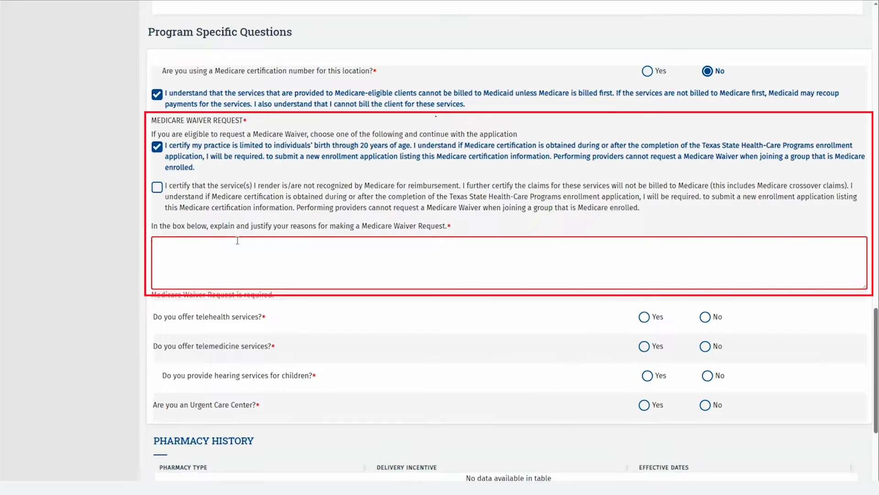
pyautogui.click(233, 246)
pyautogui.write('reason')
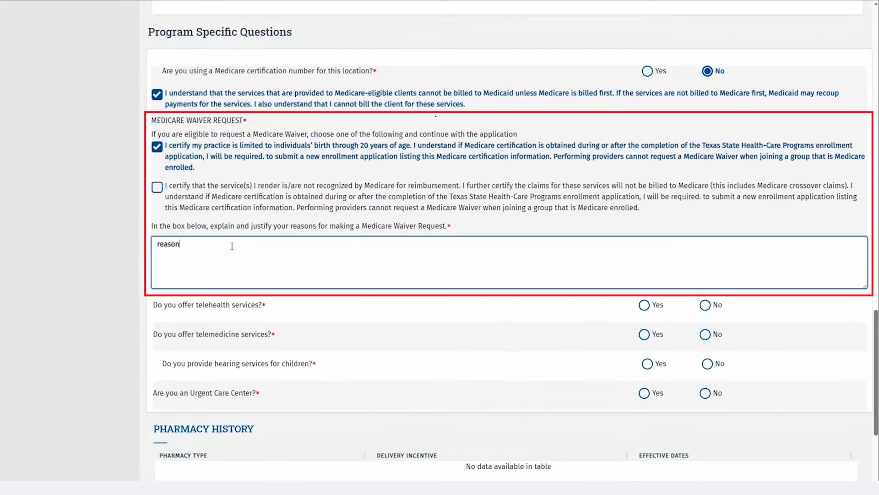
pyautogui.write(' for waiver')
pyautogui.click(647, 71)
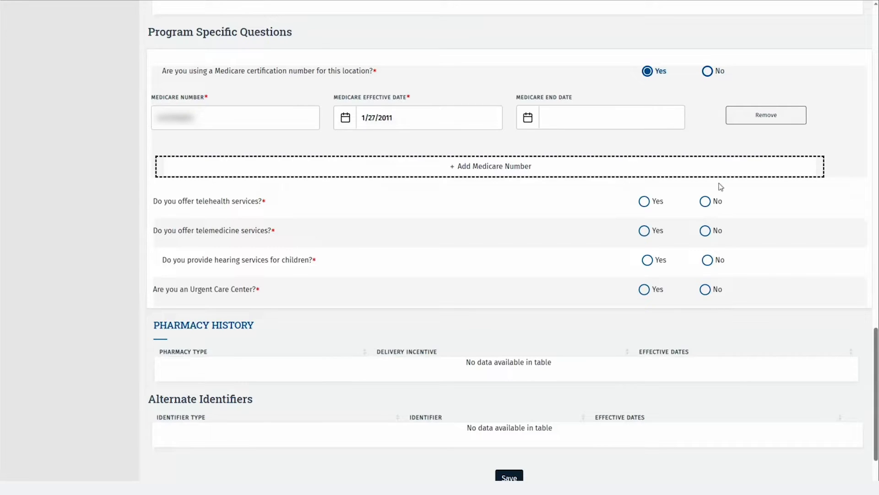
# Answer No to offering telehealth and telemedicine services
pyautogui.scroll(2, 707, 212)
pyautogui.scroll(-4, 708, 211)
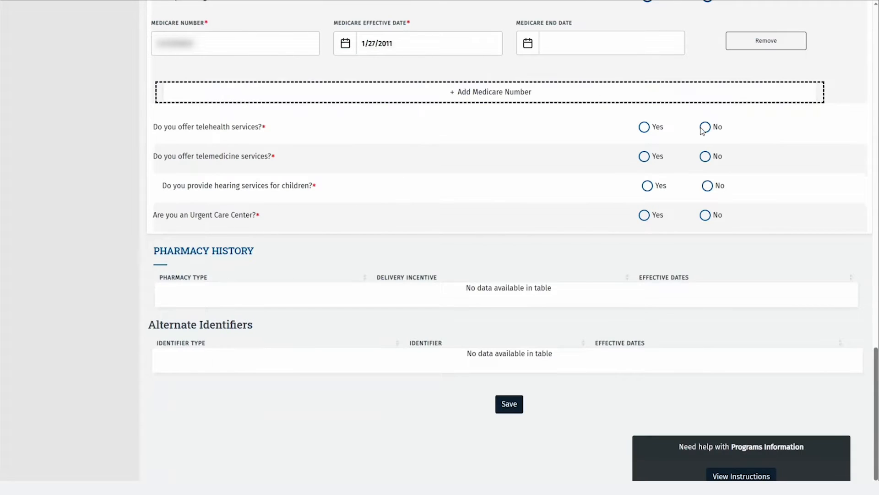
pyautogui.click(705, 127)
pyautogui.click(705, 157)
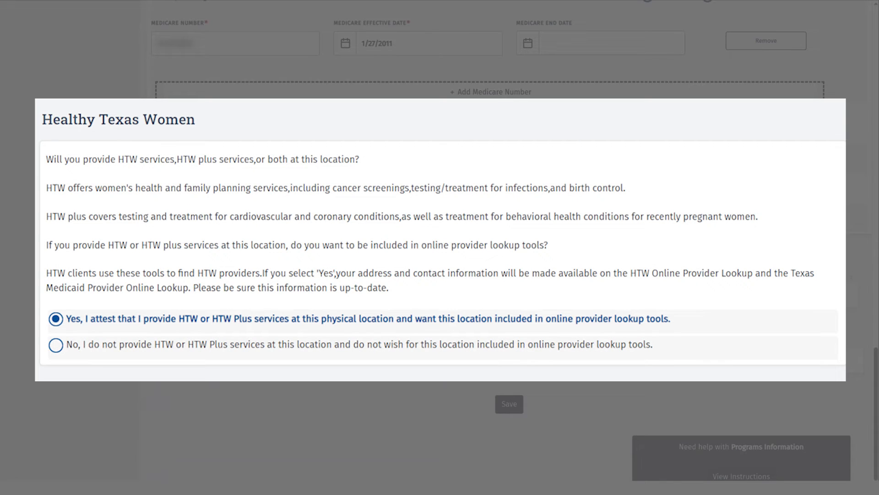
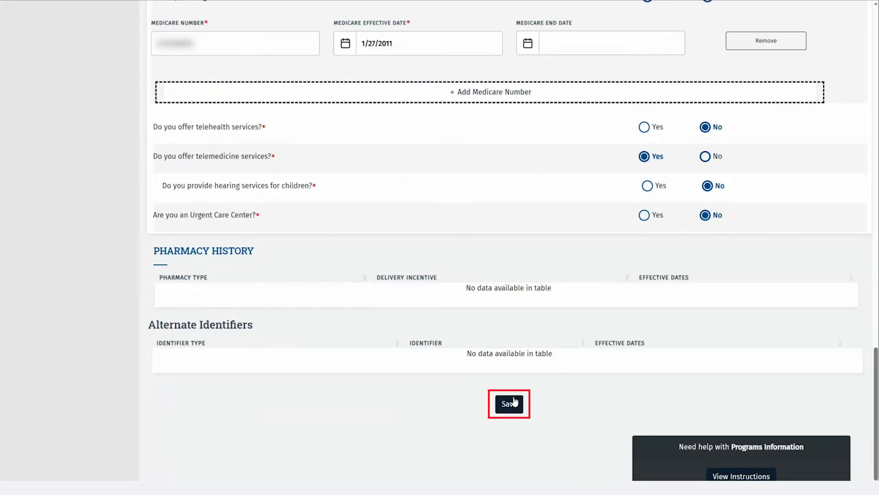
# Save the Acute Care – Fee-for-Service details and go back to Programs and Services Participation
pyautogui.click(514, 403)
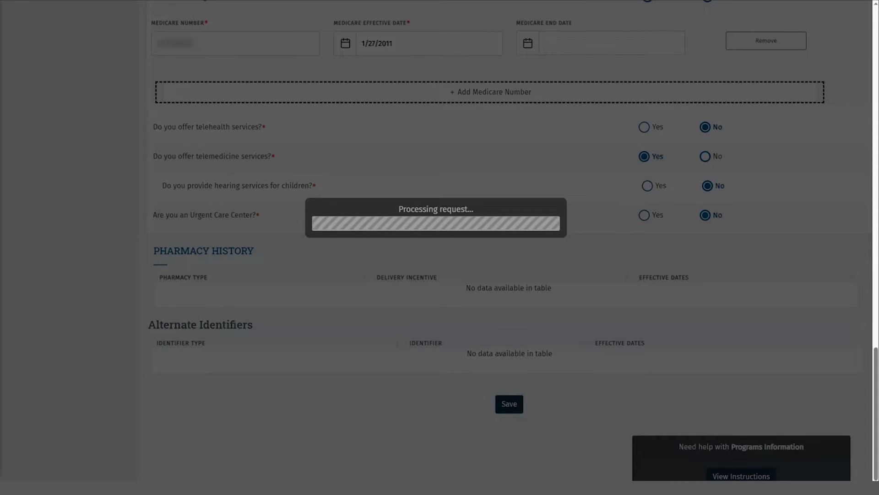
pyautogui.scroll(10, 113, 251)
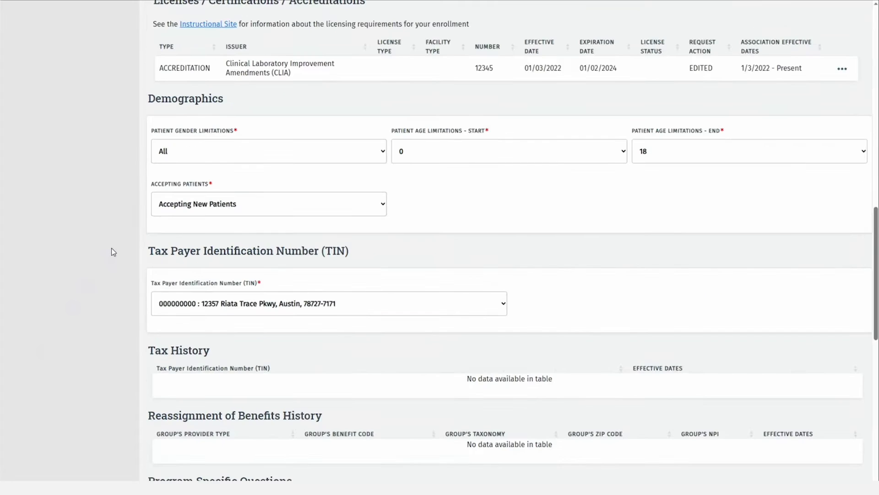
pyautogui.scroll(14, 112, 248)
pyautogui.click(99, 122)
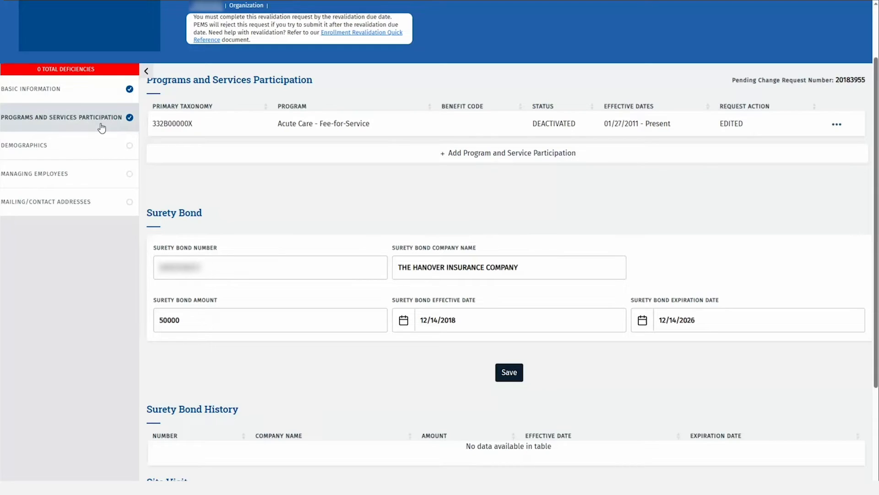
# Add a Long Term Care Services program with taxonomy 332B00000X, type CLASS, specialty Case Management Agency
pyautogui.click(596, 159)
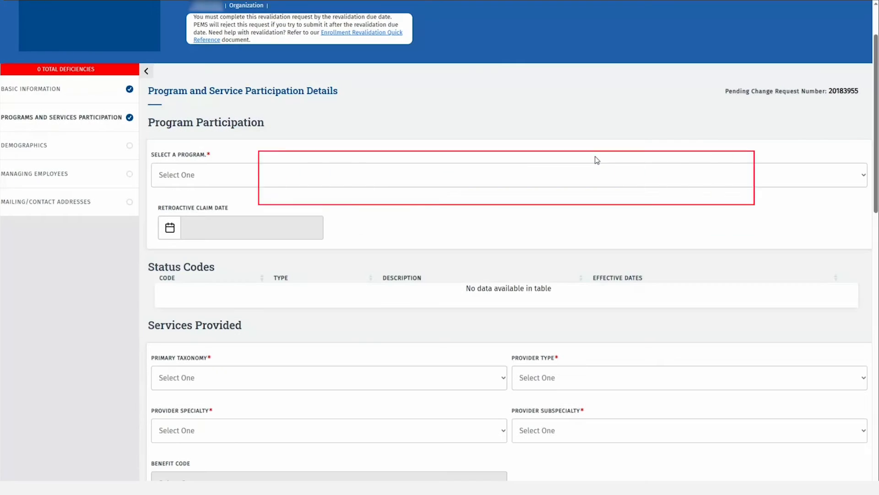
pyautogui.click(496, 170)
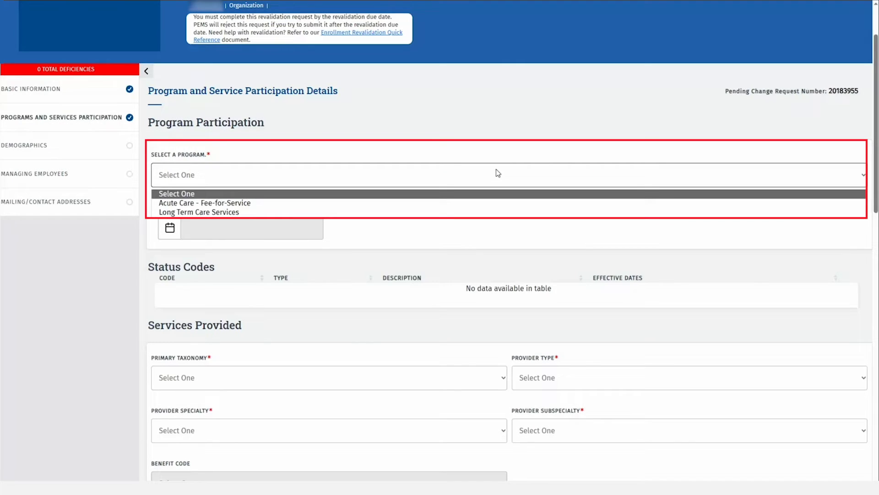
pyautogui.click(247, 212)
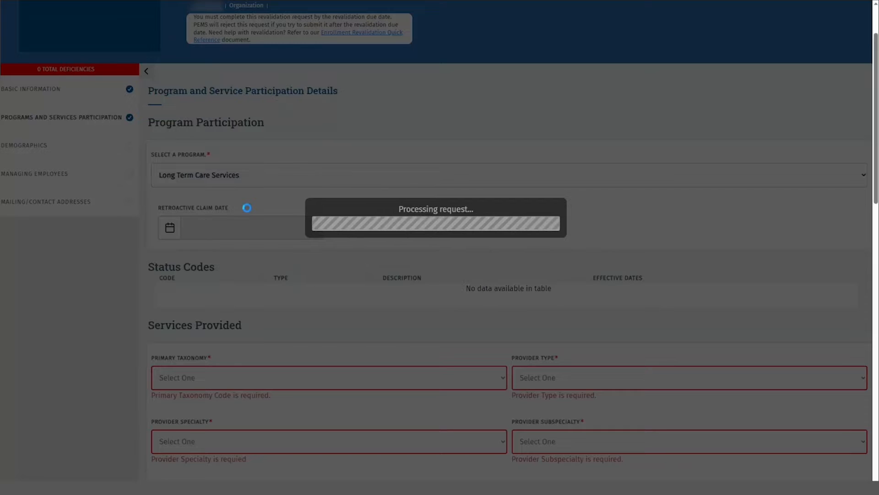
pyautogui.scroll(-2, 321, 218)
pyautogui.scroll(-2, 347, 223)
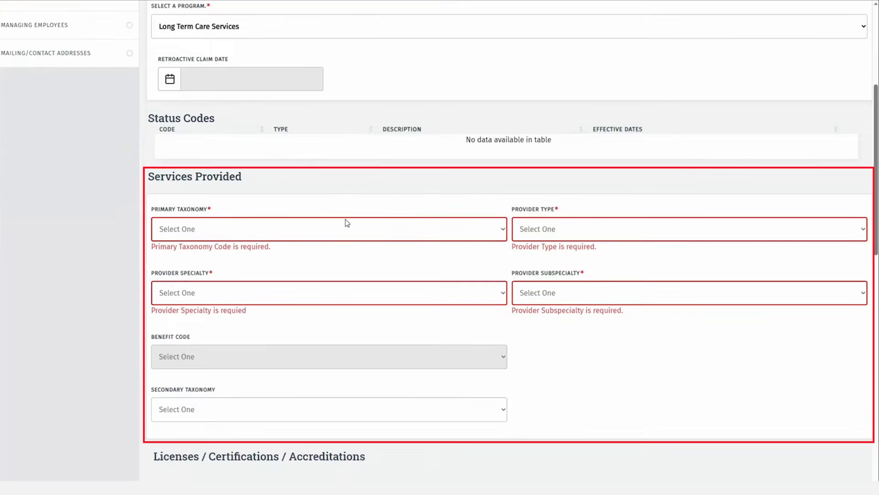
pyautogui.click(506, 230)
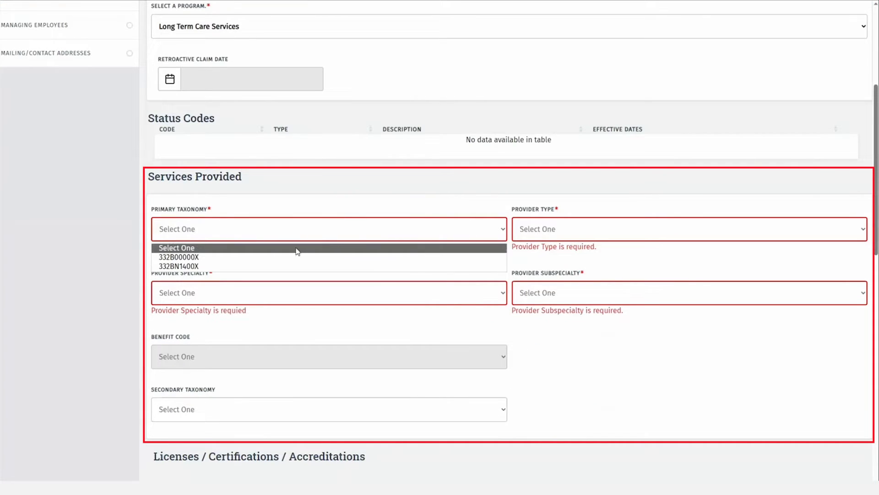
pyautogui.click(254, 257)
pyautogui.click(676, 232)
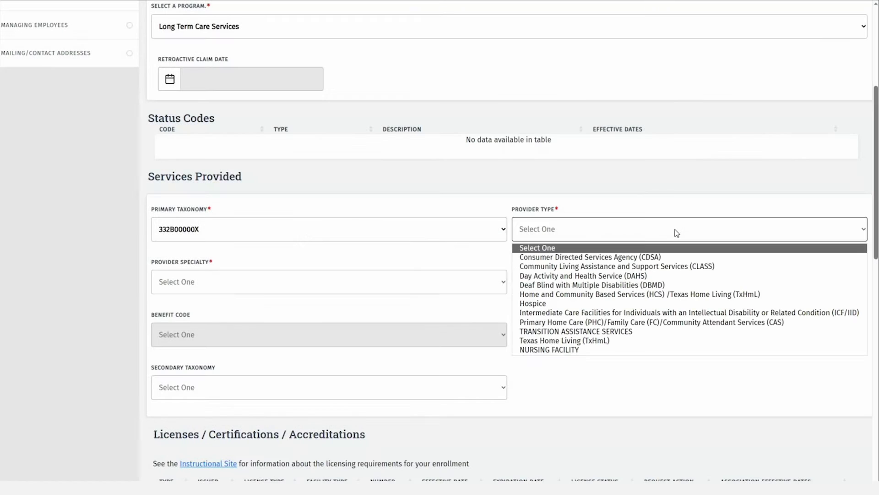
pyautogui.click(676, 266)
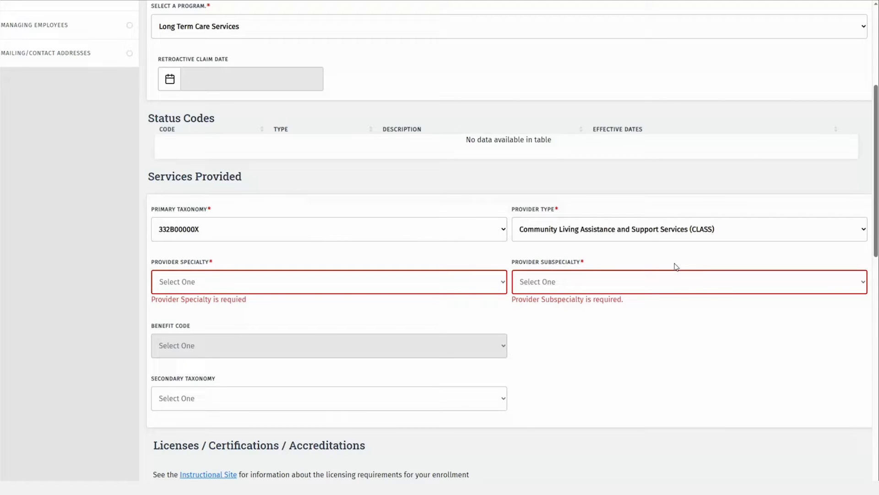
pyautogui.click(403, 287)
pyautogui.click(396, 308)
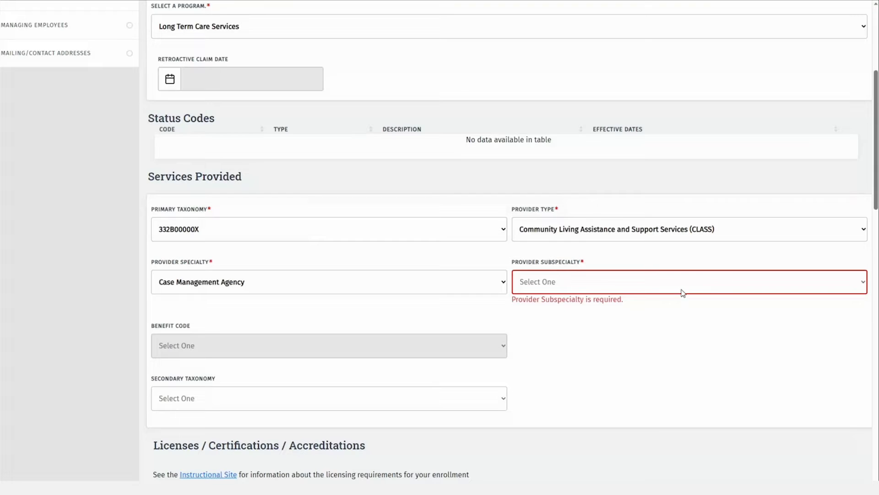
# Set patient gender to All, ages 0 to 18, and Accepting New Patients
pyautogui.scroll(-7, 514, 359)
pyautogui.click(359, 286)
pyautogui.click(357, 310)
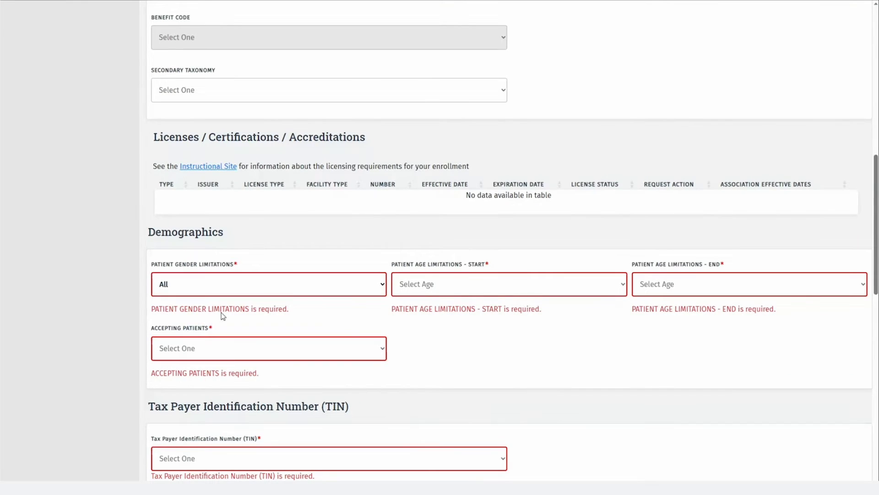
pyautogui.click(417, 284)
pyautogui.click(401, 312)
pyautogui.click(658, 284)
pyautogui.click(643, 478)
pyautogui.click(269, 348)
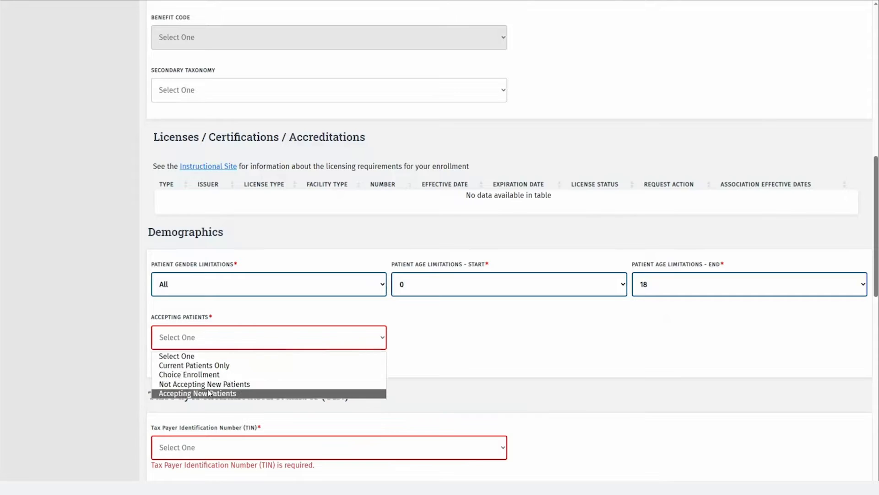
pyautogui.click(215, 393)
# Choose the location's TIN, mark training Not Applicable, answer No to the four service questions, and save
pyautogui.scroll(-5, 403, 275)
pyautogui.click(403, 214)
pyautogui.click(403, 232)
pyautogui.scroll(-5, 403, 231)
pyautogui.click(536, 235)
pyautogui.click(706, 258)
pyautogui.click(706, 299)
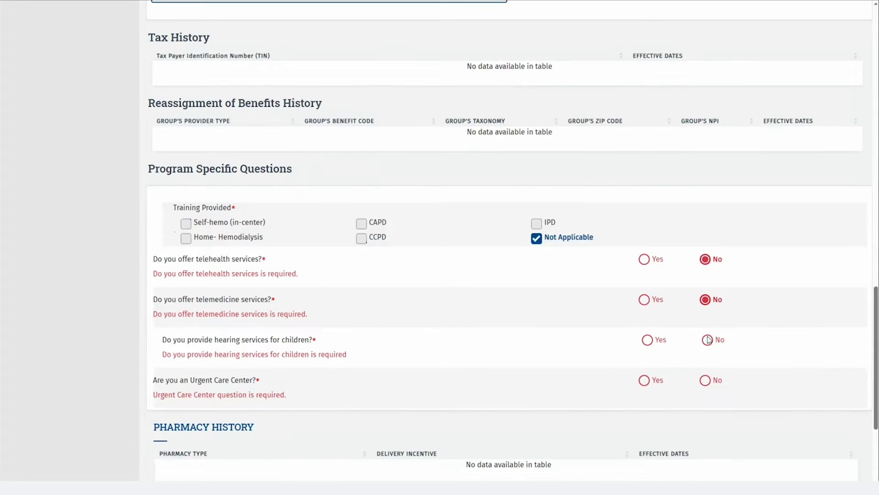
pyautogui.click(707, 339)
pyautogui.click(706, 379)
pyautogui.scroll(-4, 528, 371)
pyautogui.click(512, 382)
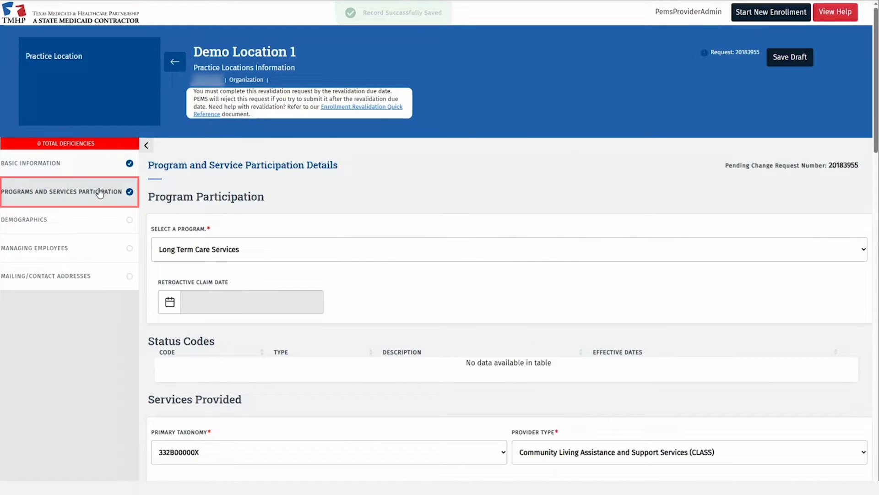
pyautogui.click(99, 191)
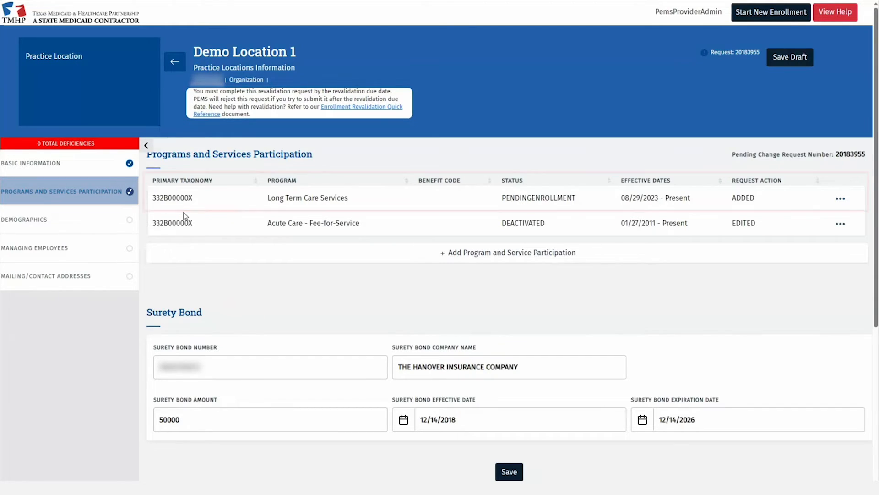
# Apply Monday's hours to all days, close Friday at 12:00 PM, mark Saturday and Sunday closed, and save
pyautogui.click(111, 219)
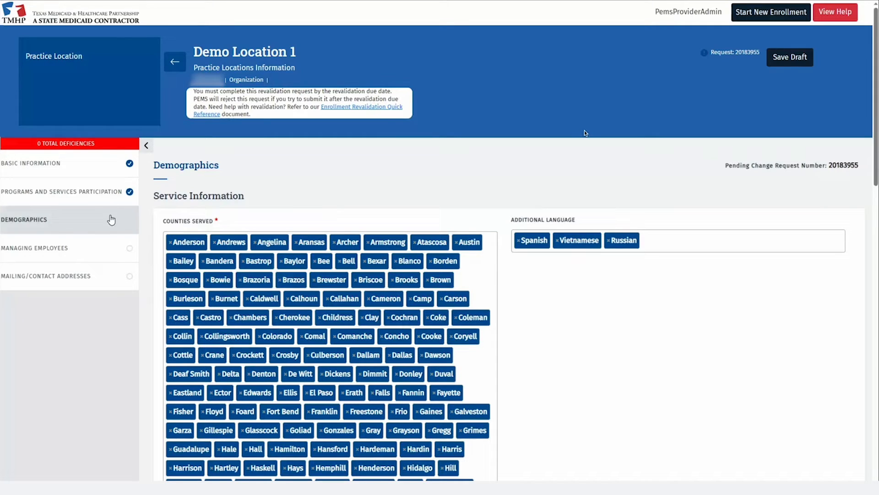
pyautogui.scroll(-10, 422, 270)
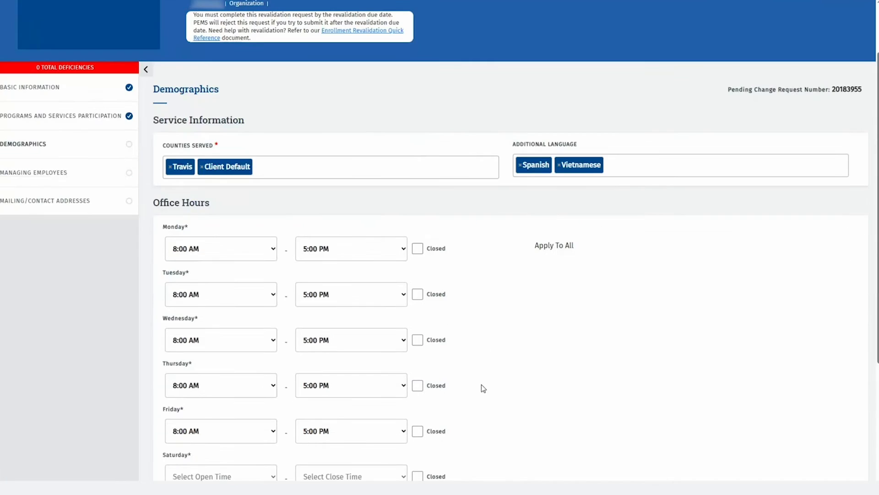
pyautogui.scroll(-2, 481, 384)
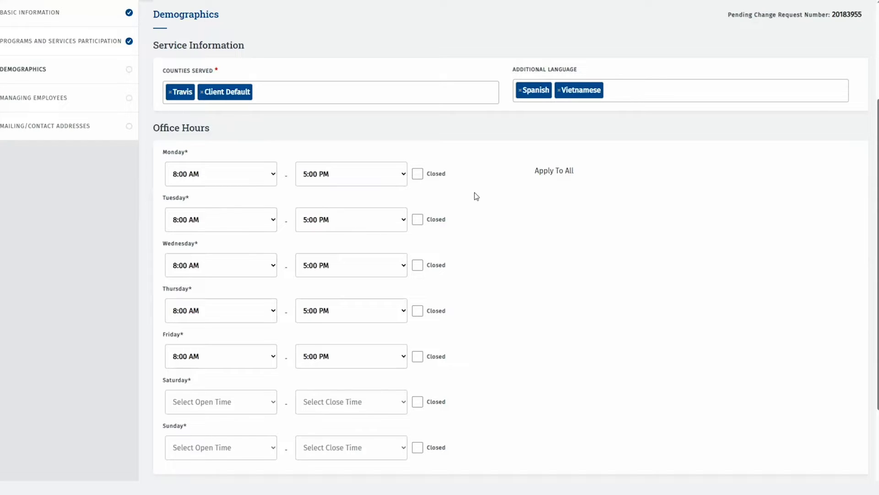
pyautogui.click(569, 176)
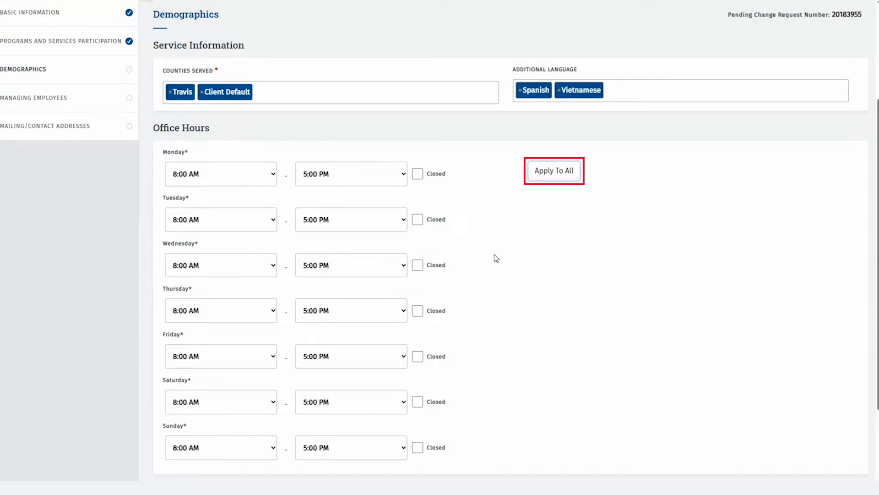
pyautogui.click(403, 360)
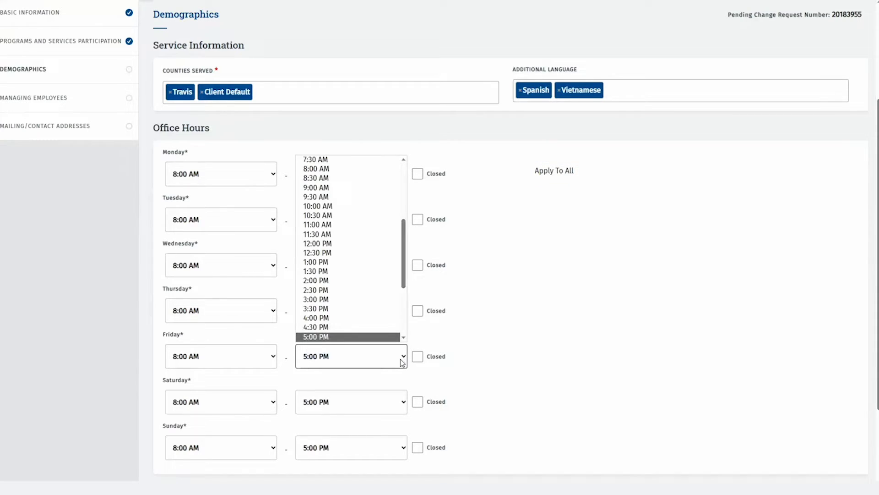
pyautogui.click(396, 244)
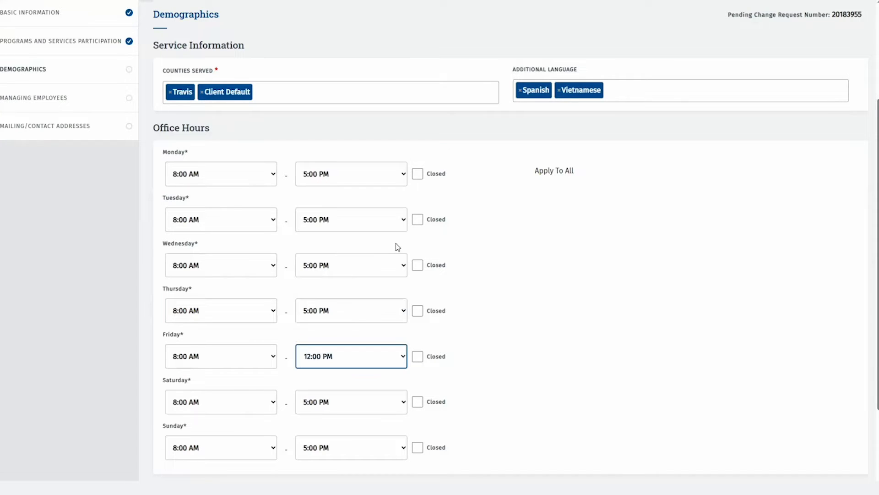
pyautogui.scroll(-2, 539, 315)
pyautogui.click(418, 327)
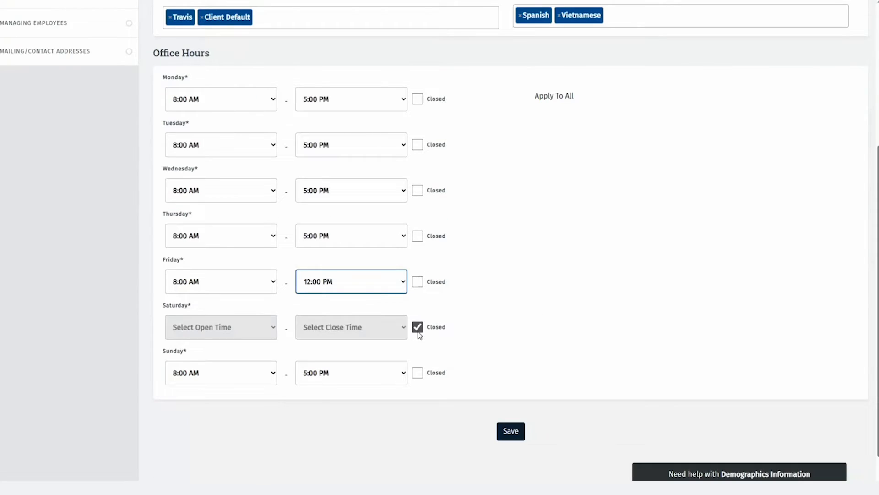
pyautogui.click(417, 372)
pyautogui.click(511, 430)
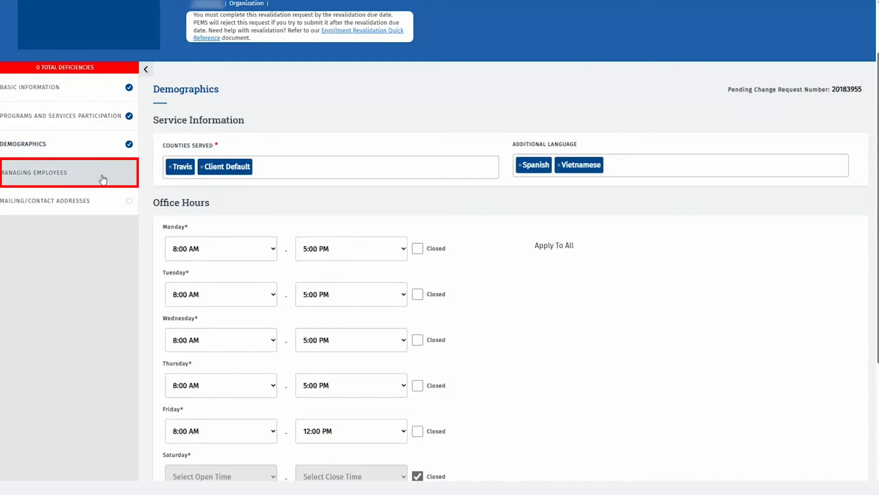
# Add a managing employee association for the listed employee with the role Owner
pyautogui.click(103, 179)
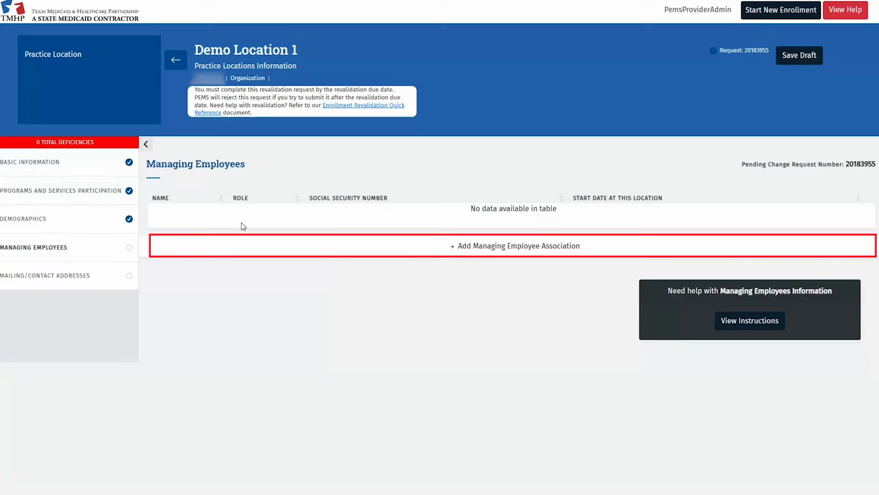
pyautogui.click(433, 250)
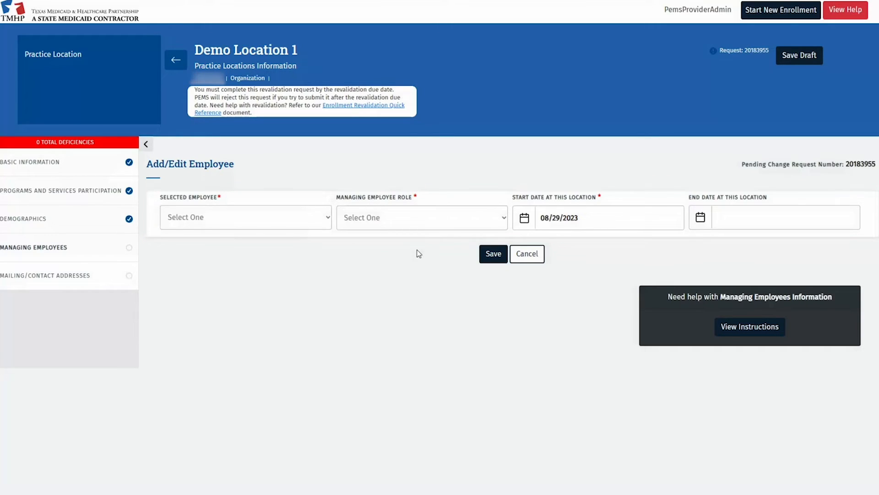
pyautogui.click(329, 218)
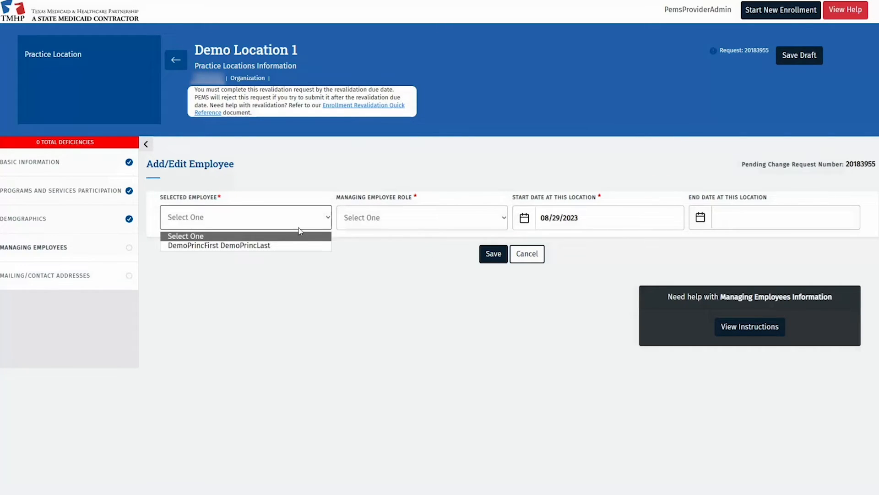
pyautogui.click(278, 245)
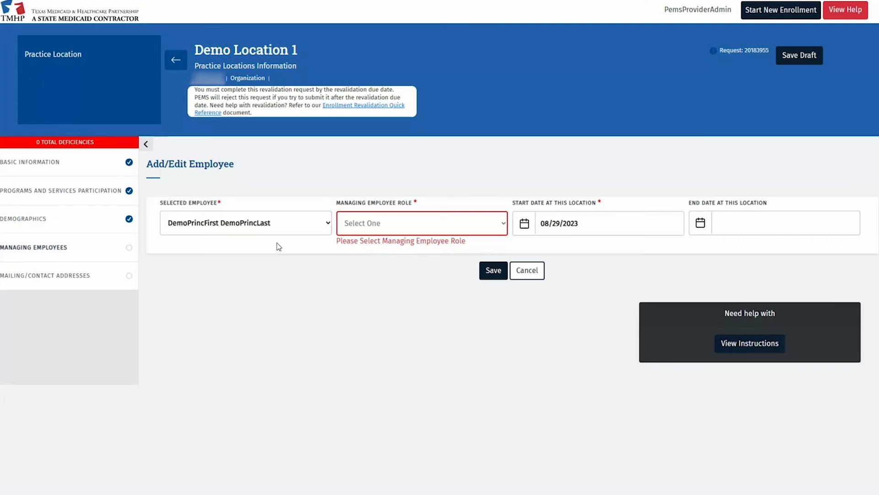
pyautogui.click(402, 232)
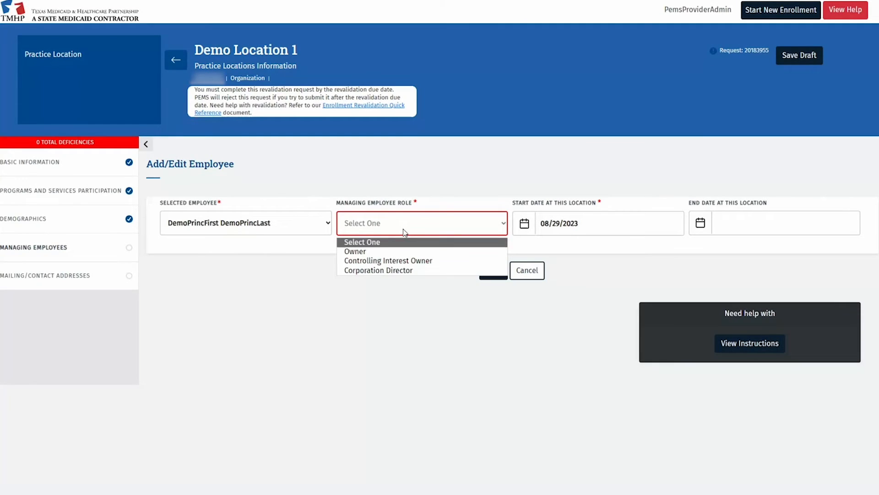
pyautogui.click(367, 251)
# Give the Owner association start date 01/01/2020, save it, and reopen the owner record for editing
pyautogui.click(610, 225)
pyautogui.tripleClick(610, 225)
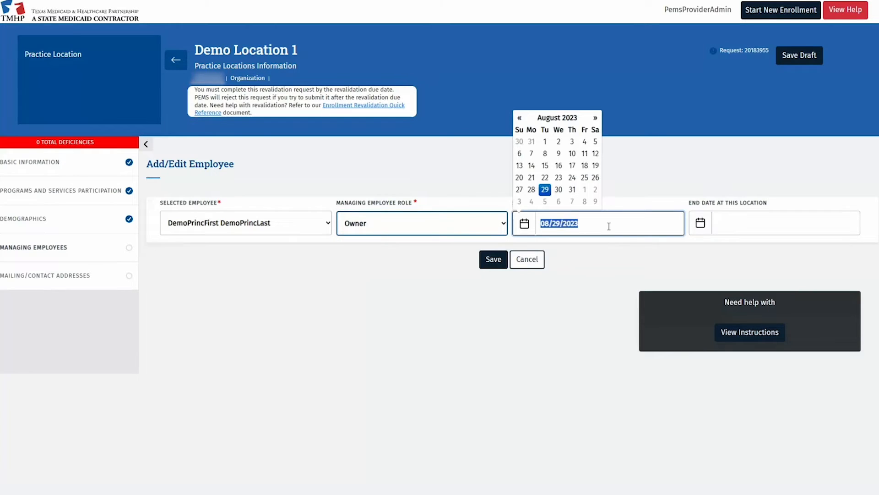
pyautogui.write('01/01/2020')
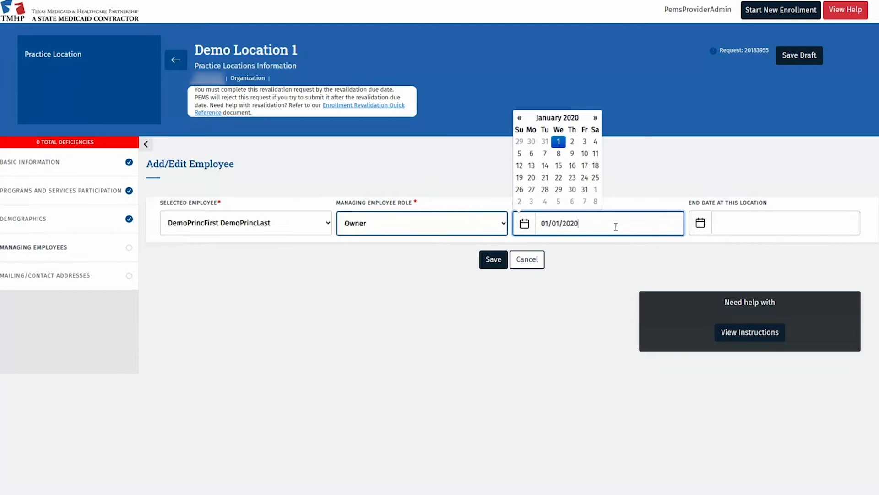
pyautogui.click(619, 249)
pyautogui.click(493, 260)
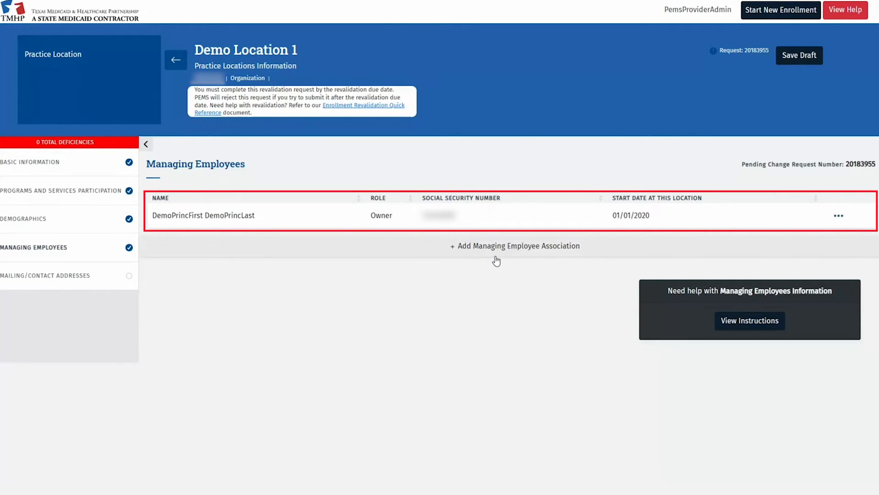
pyautogui.click(839, 215)
pyautogui.click(840, 239)
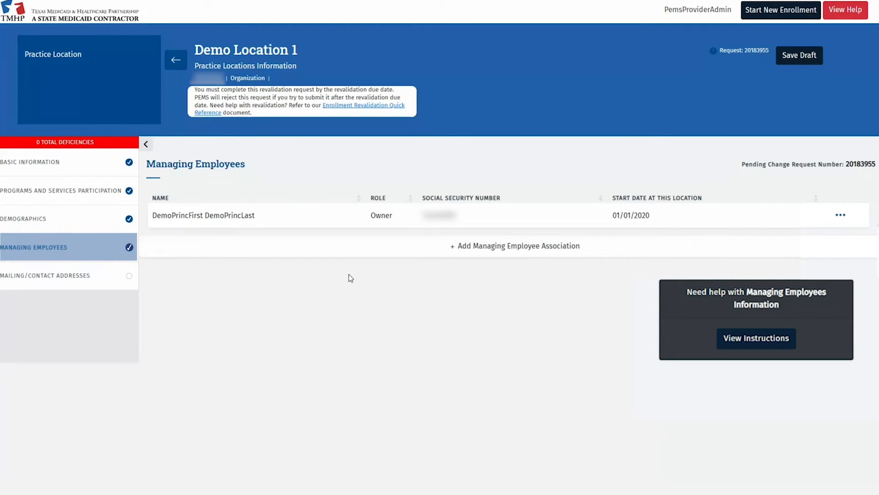
# Edit the Mailing address, run address verification, and keep the address as entered
pyautogui.click(108, 275)
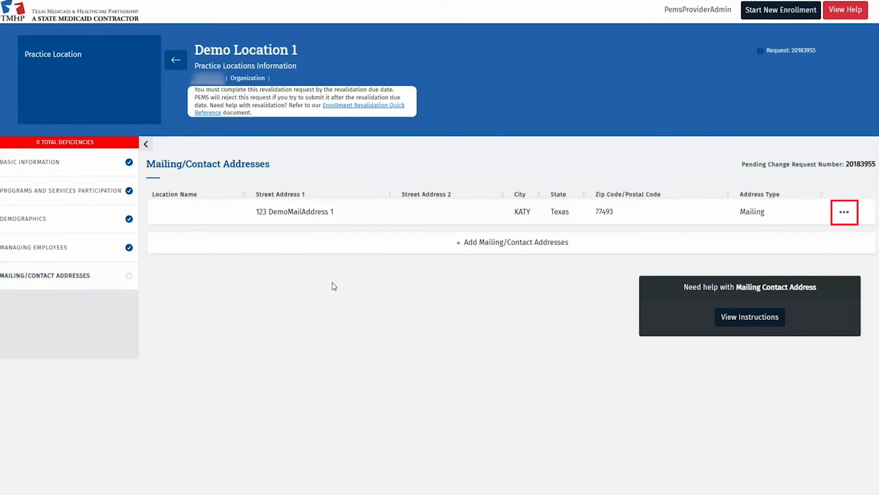
pyautogui.click(844, 212)
pyautogui.click(830, 248)
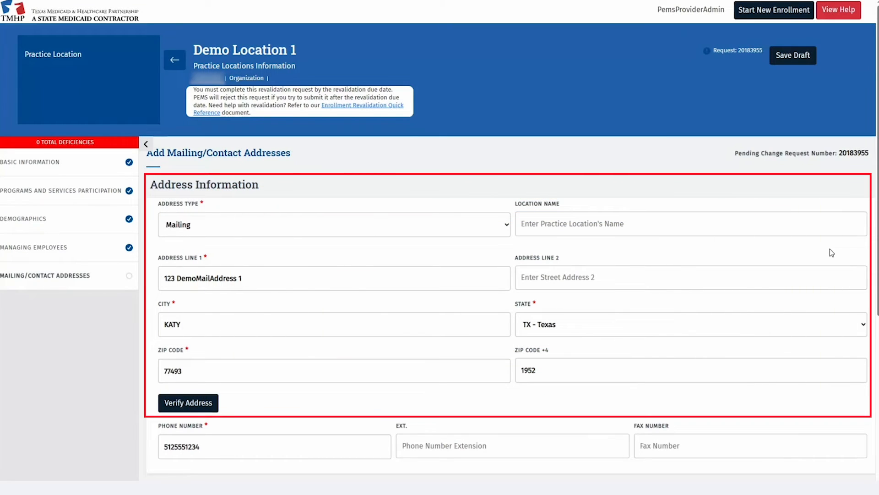
pyautogui.scroll(-2, 830, 249)
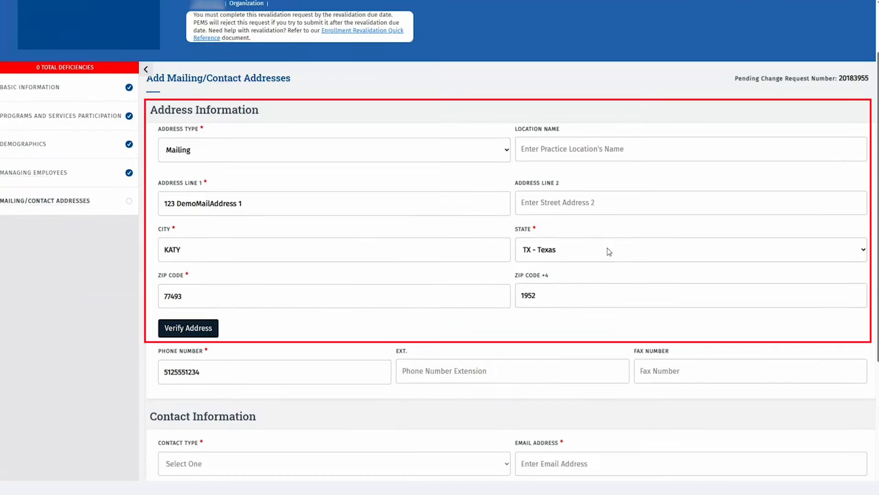
pyautogui.click(204, 328)
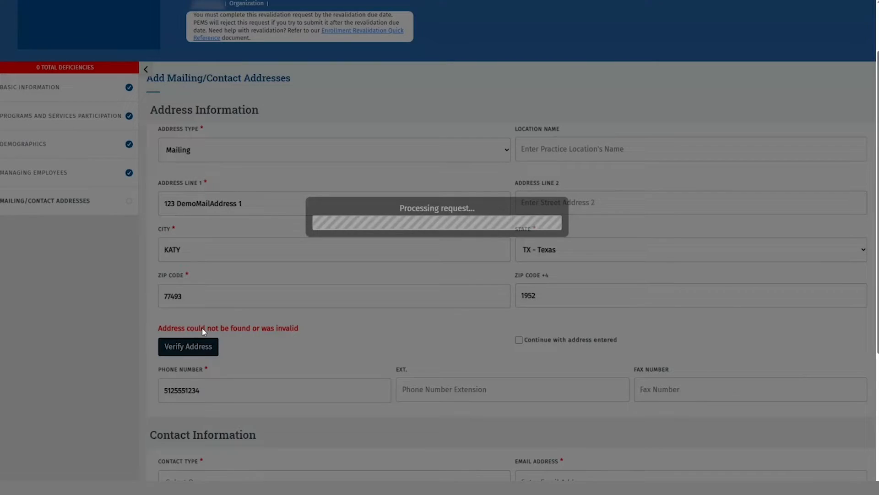
pyautogui.click(518, 340)
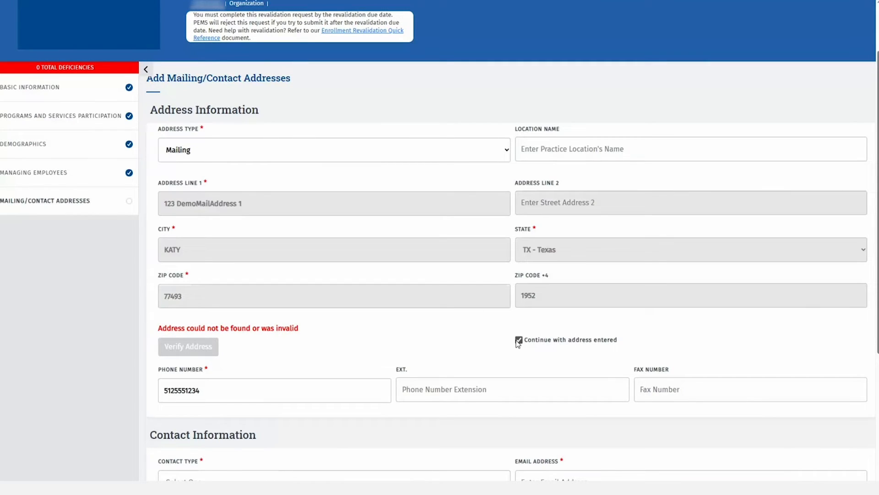
pyautogui.scroll(-2, 436, 330)
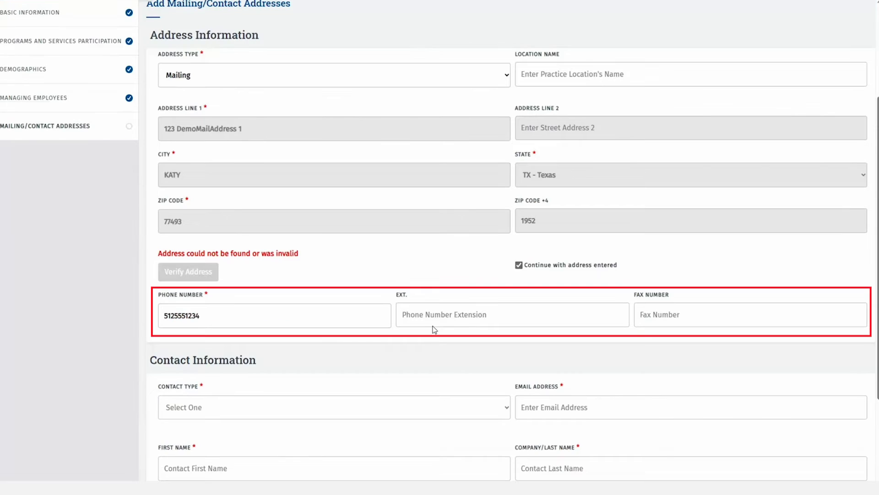
pyautogui.scroll(-2, 434, 330)
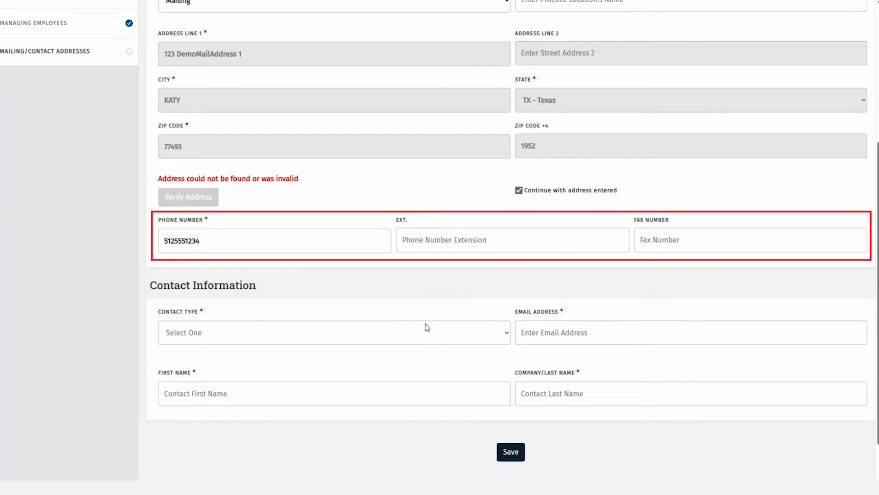
# Add an Enrollment Contact with the contact's e-mail, first and last name, then save the address
pyautogui.click(378, 335)
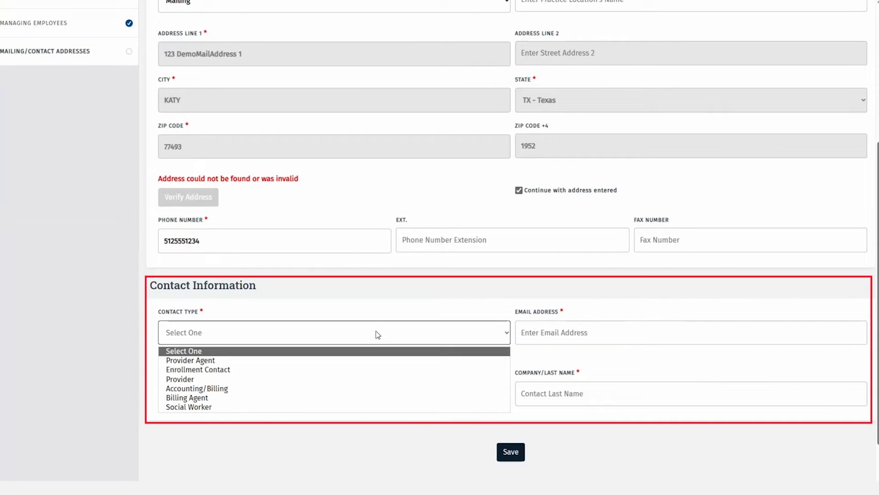
pyautogui.click(285, 369)
pyautogui.click(569, 336)
pyautogui.write('email@demo.com')
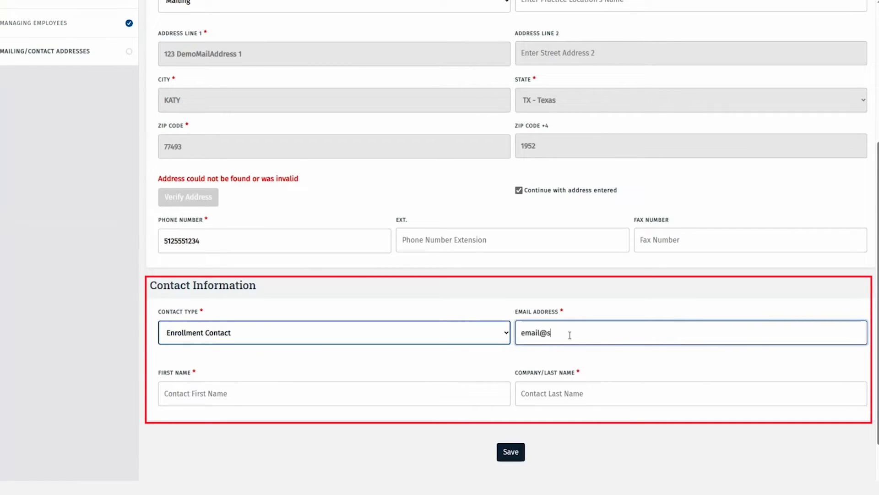
pyautogui.press('Tab')
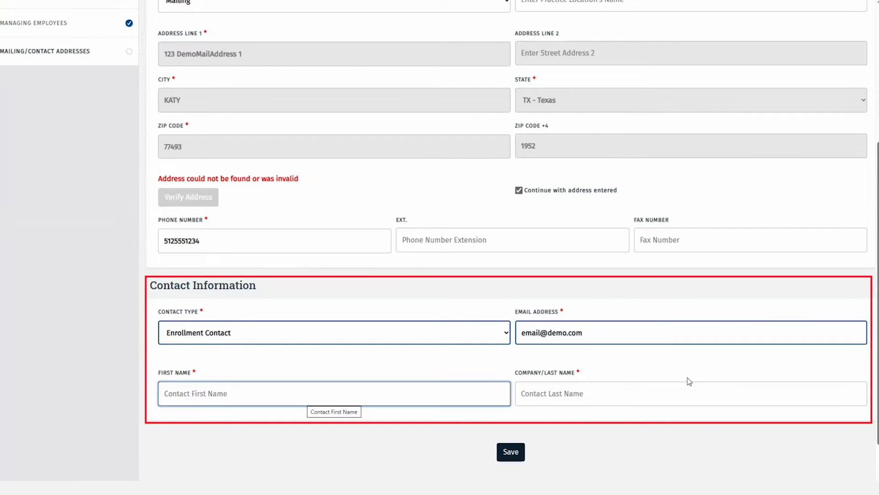
pyautogui.write('First')
pyautogui.press('Tab')
pyautogui.write('Last')
pyautogui.click(519, 453)
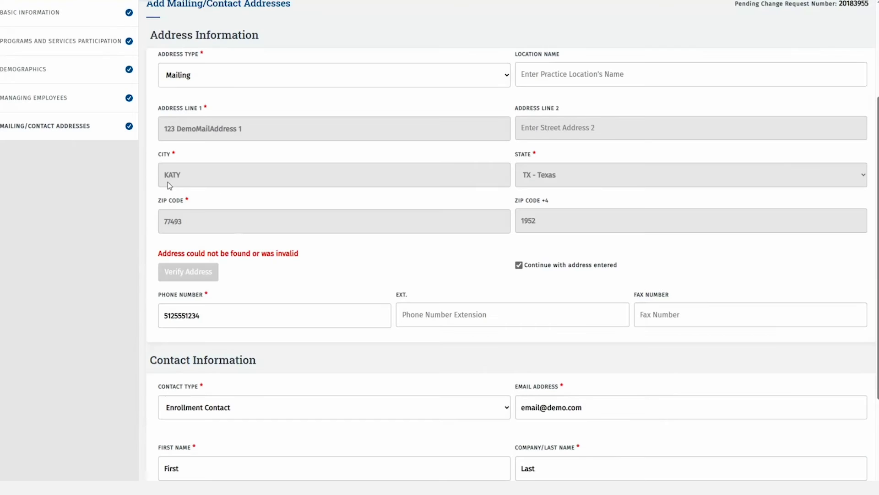
pyautogui.click(91, 130)
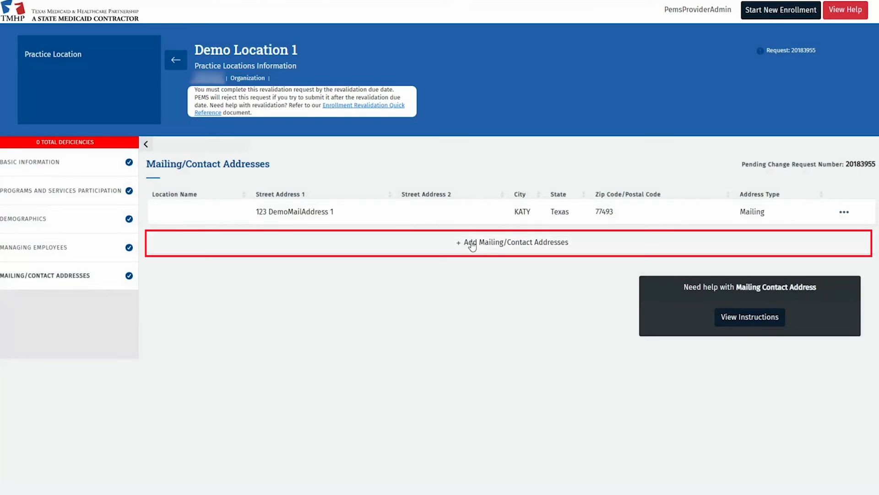
# Add a new Contact Address entry and fill in its street address line
pyautogui.click(443, 242)
pyautogui.click(292, 222)
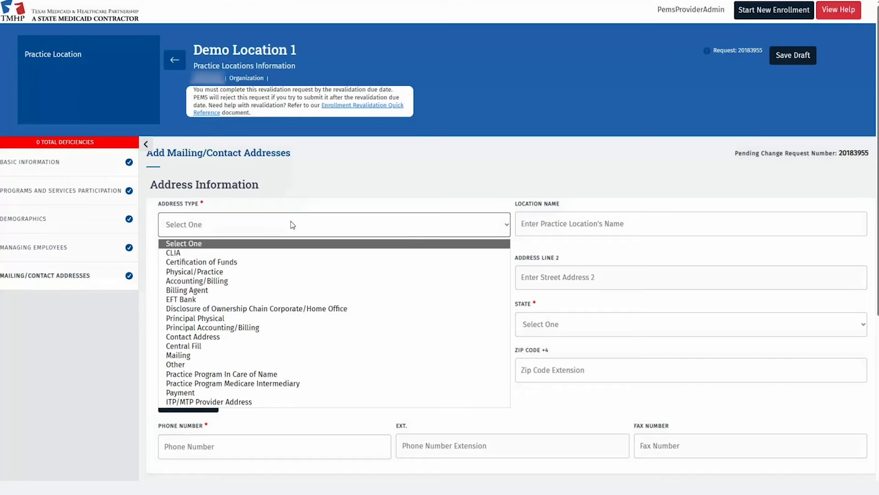
pyautogui.click(227, 335)
pyautogui.click(211, 278)
pyautogui.write('123 Demo Address')
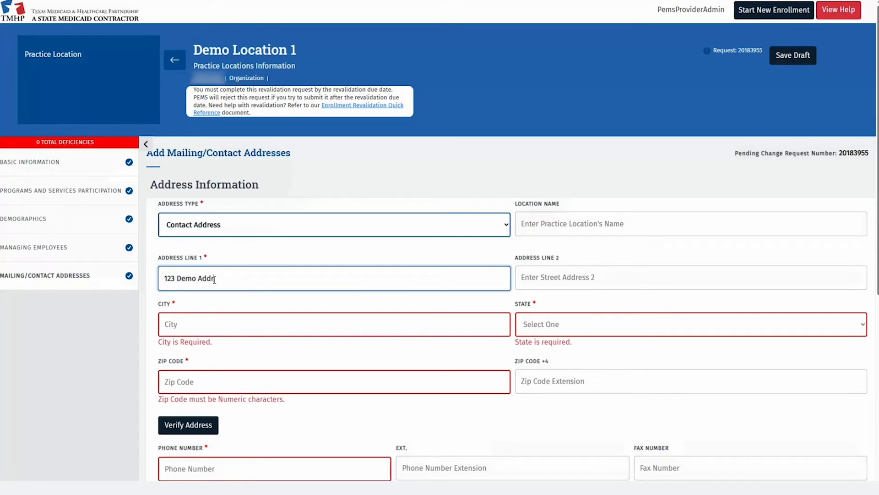
# Enter the contact's e-mail, first and last name, save, and return to the location overview
pyautogui.press('Tab')
pyautogui.press('Tab')
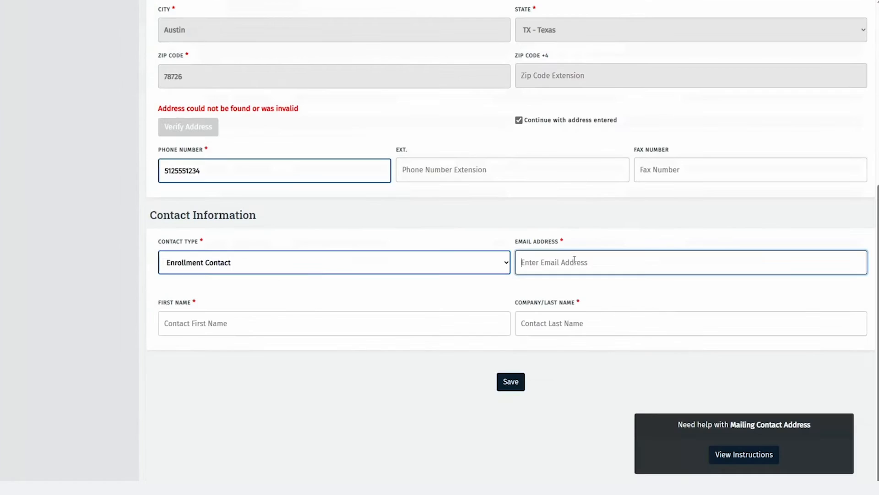
pyautogui.write('email@demo.com')
pyautogui.press('Tab')
pyautogui.write('First')
pyautogui.press('Tab')
pyautogui.write('Last')
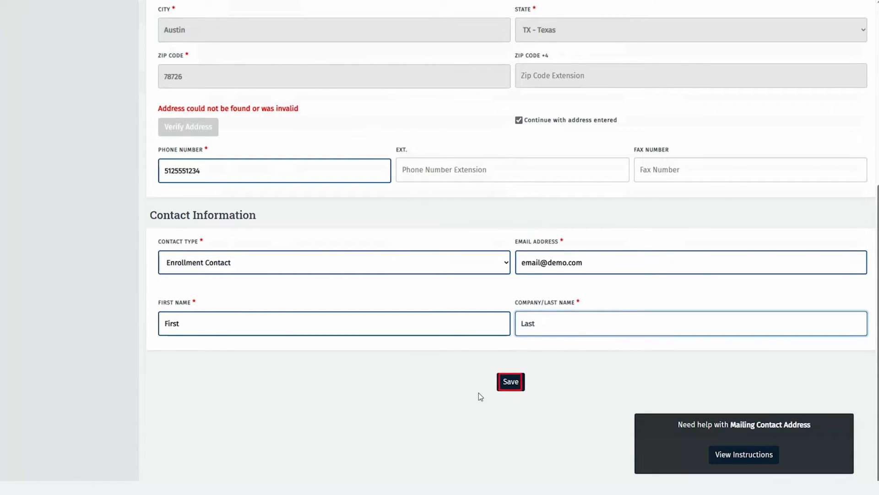
pyautogui.click(502, 384)
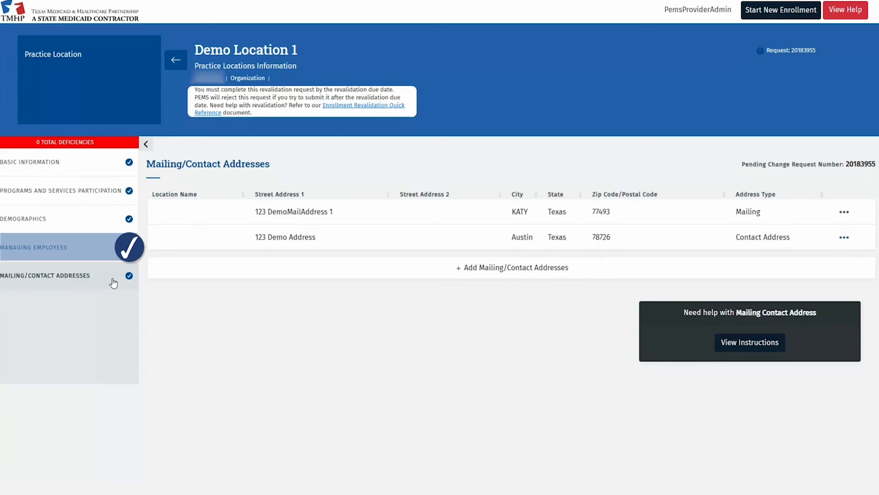
pyautogui.click(181, 61)
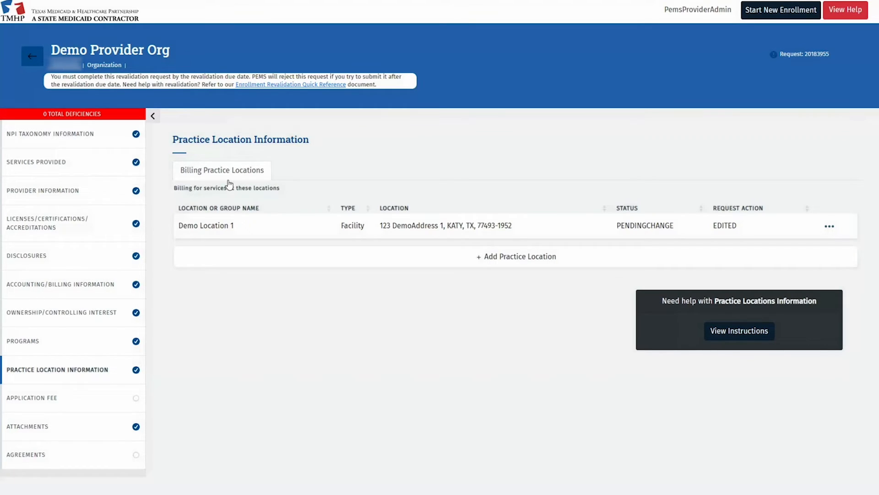
# Attach the surety bond file under the document name Surety Bond Rider
pyautogui.click(101, 427)
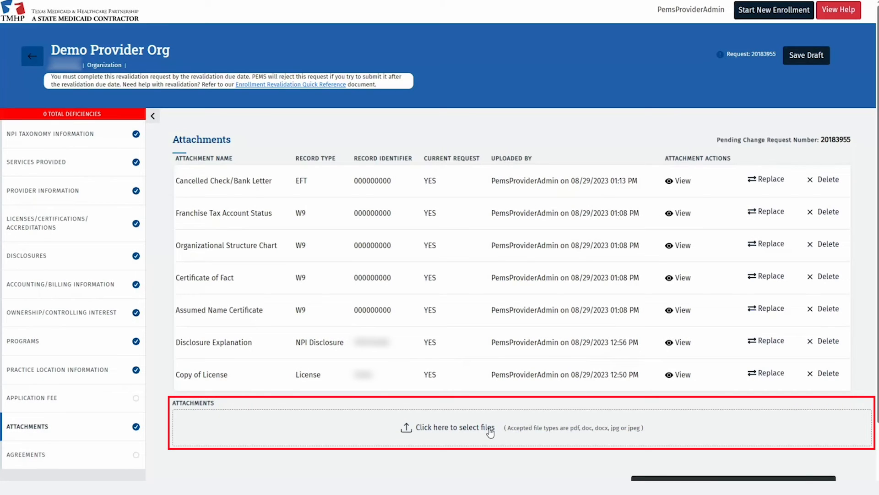
pyautogui.click(490, 428)
pyautogui.click(435, 245)
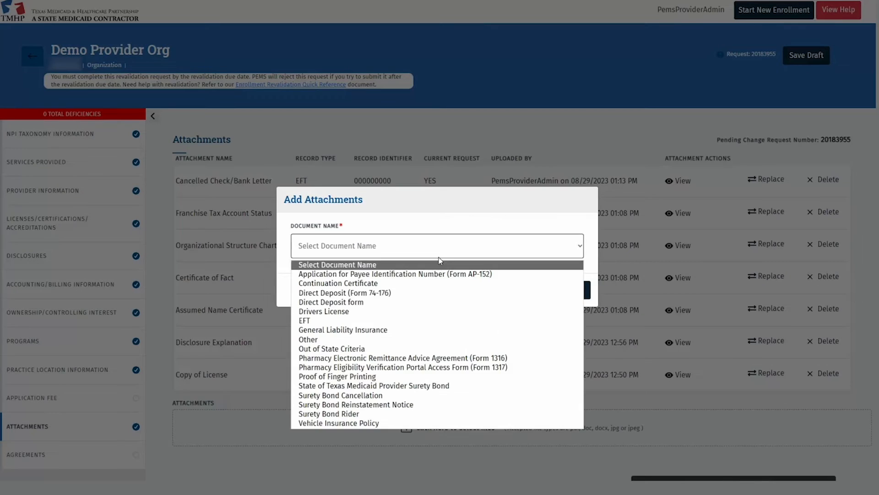
pyautogui.click(348, 450)
pyautogui.click(578, 290)
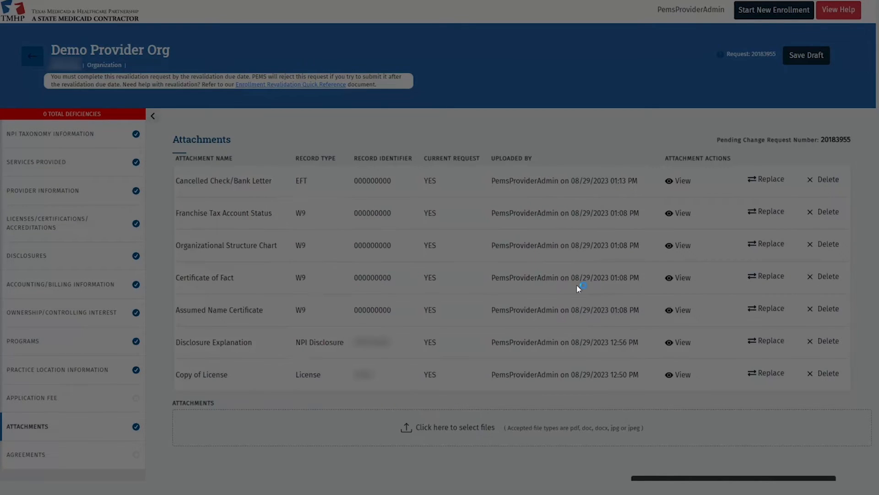
pyautogui.click(62, 142)
pyautogui.click(700, 359)
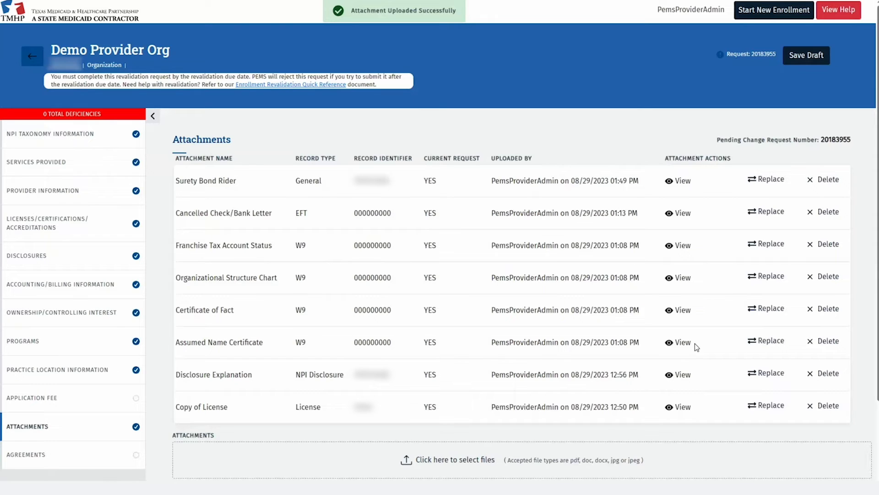
pyautogui.scroll(-2, 694, 342)
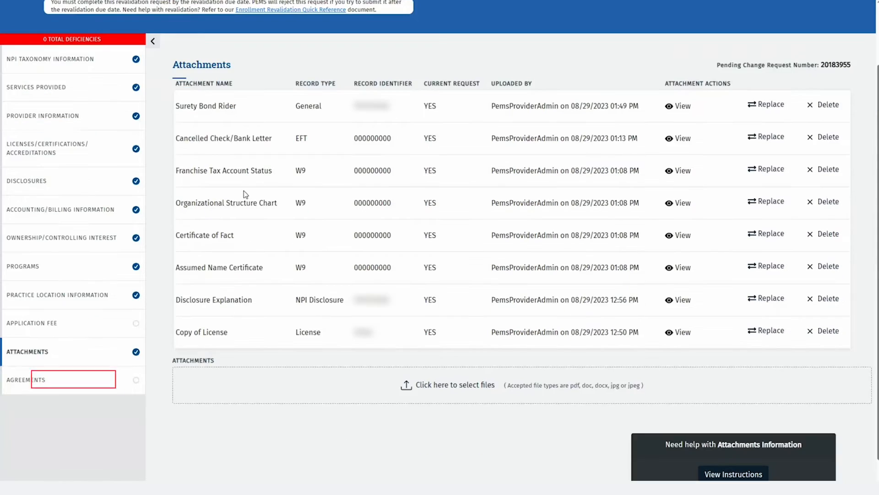
# Select the principal owner as HHSC Enrollment Agreement signatory and activate the agreement
pyautogui.click(69, 381)
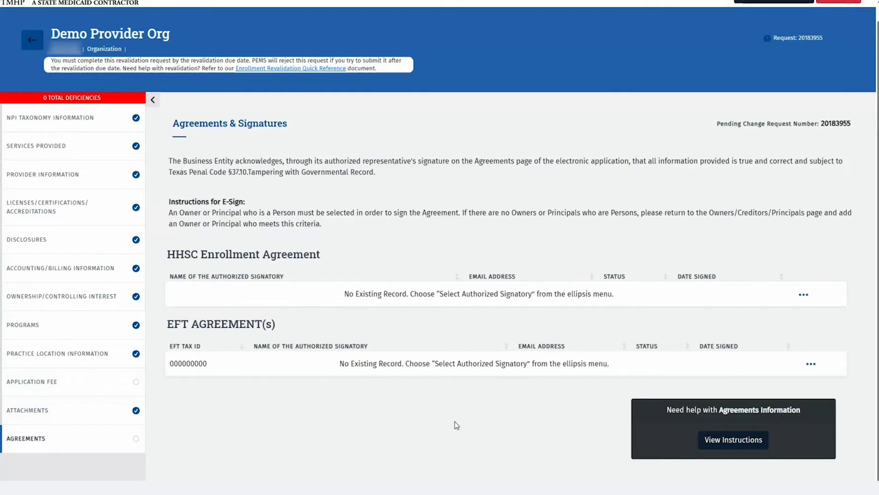
pyautogui.click(805, 297)
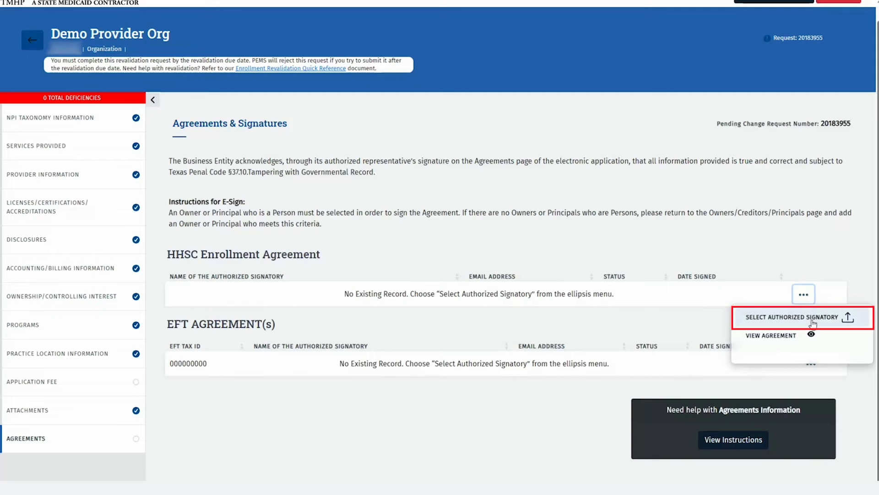
pyautogui.click(797, 317)
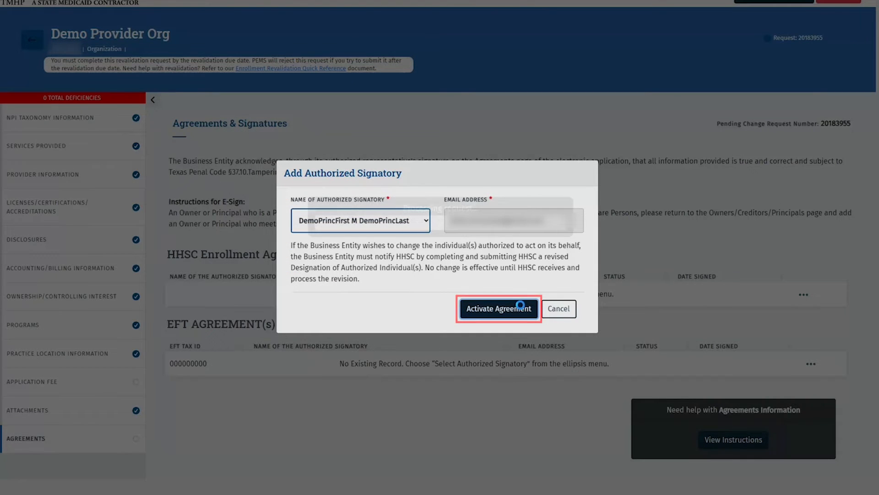
pyautogui.click(522, 310)
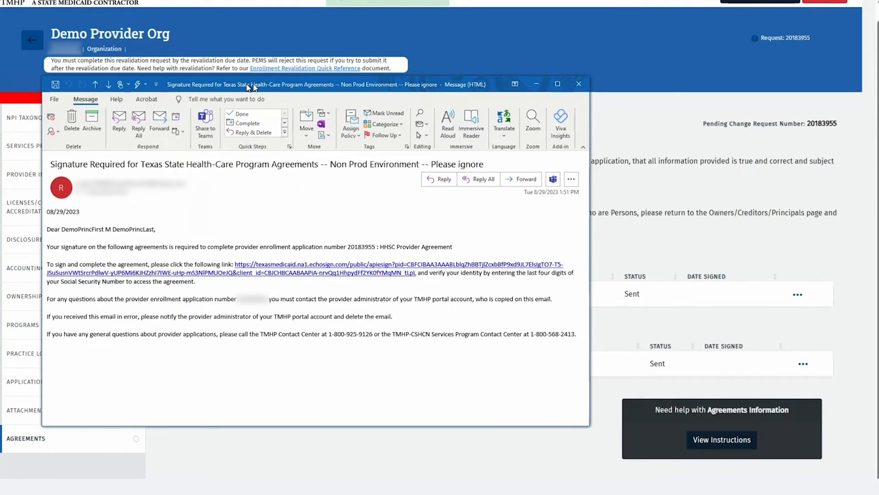
# Follow the echosign link in the Outlook Signature Required email
pyautogui.moveTo(250, 86); pyautogui.dragTo(331, 74)
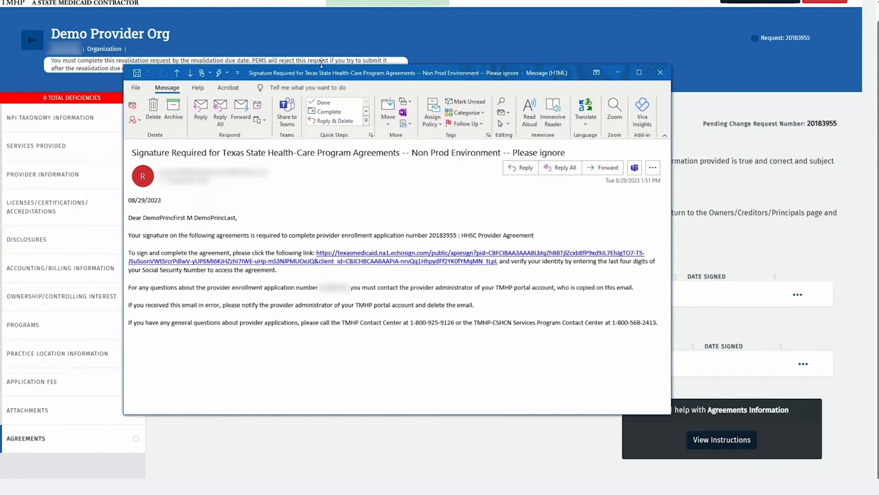
pyautogui.keyDown('ctrl'); pyautogui.click(397, 259); pyautogui.keyUp('ctrl')
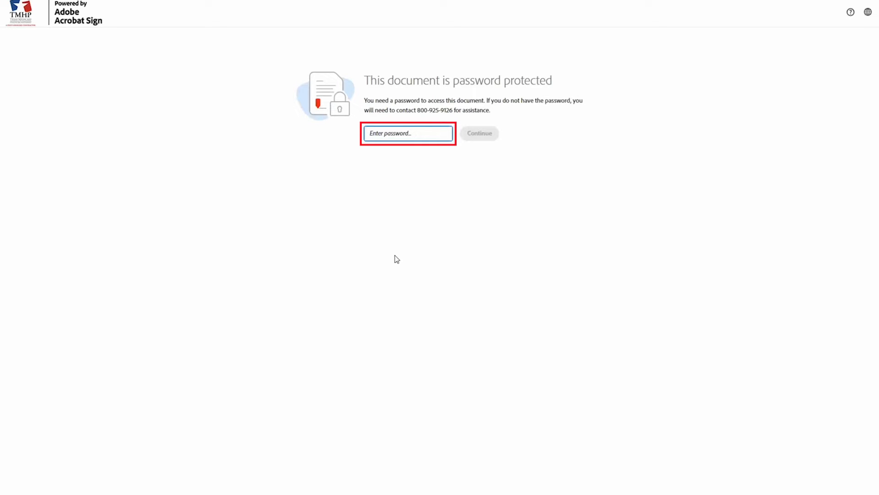
# Enter the document password to unlock the HHSC agreement
pyautogui.click(443, 134)
pyautogui.write('••••')
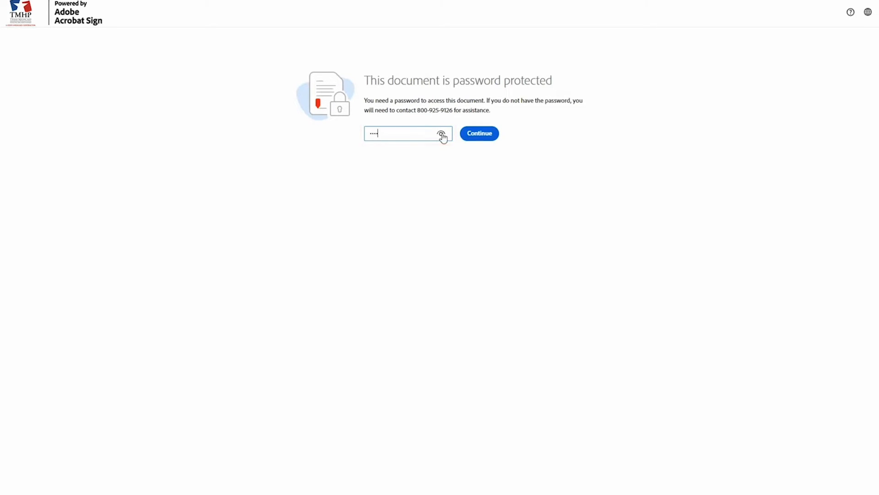
pyautogui.click(472, 136)
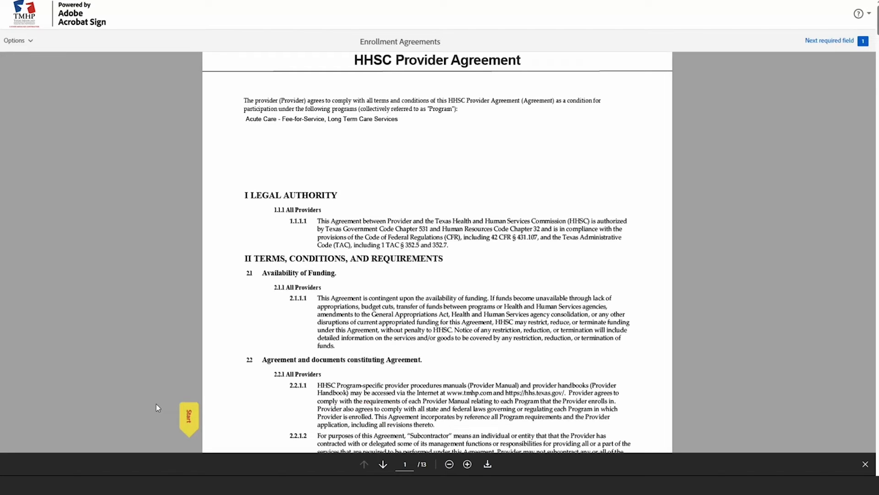
# Sign the Provider's Signature field with the representative's typed name and complete signing
pyautogui.click(188, 414)
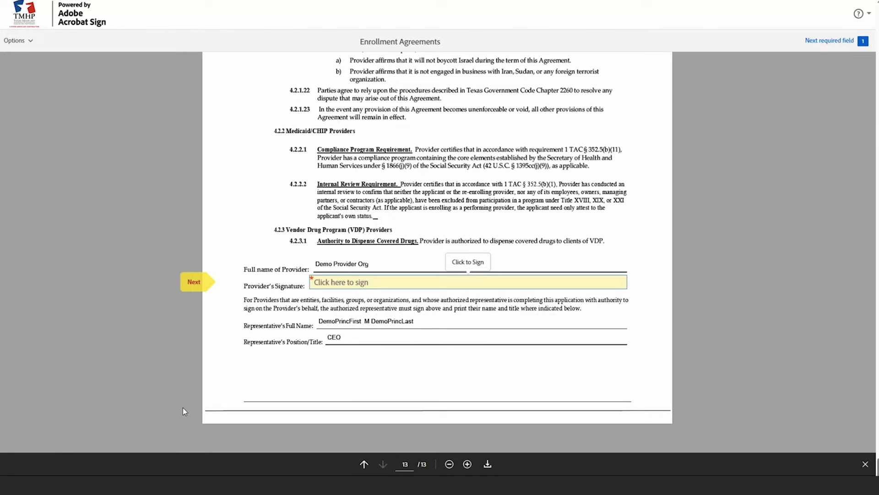
pyautogui.click(349, 287)
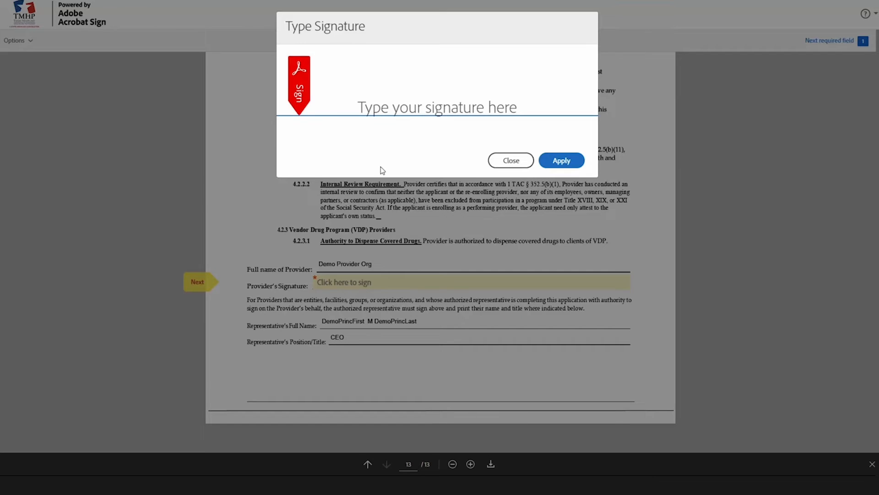
pyautogui.click(398, 112)
pyautogui.write('DemoPrinc')
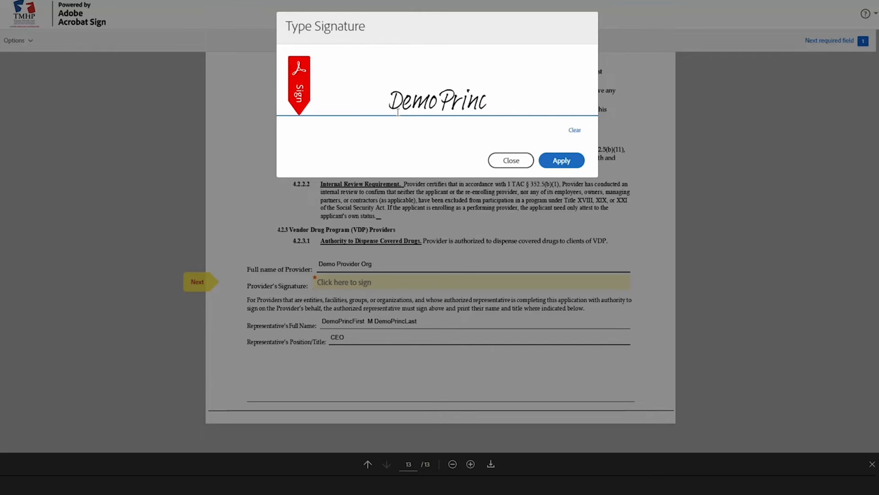
pyautogui.write('First')
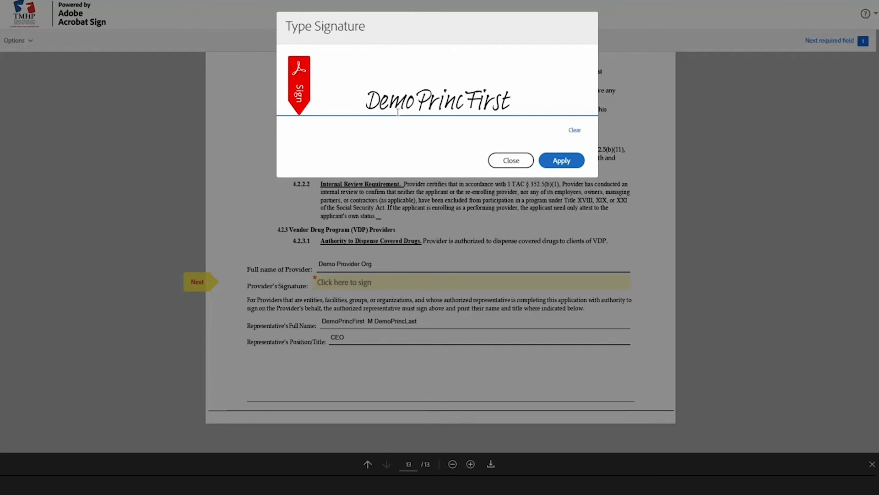
pyautogui.write(' M')
pyautogui.write(' DemoP')
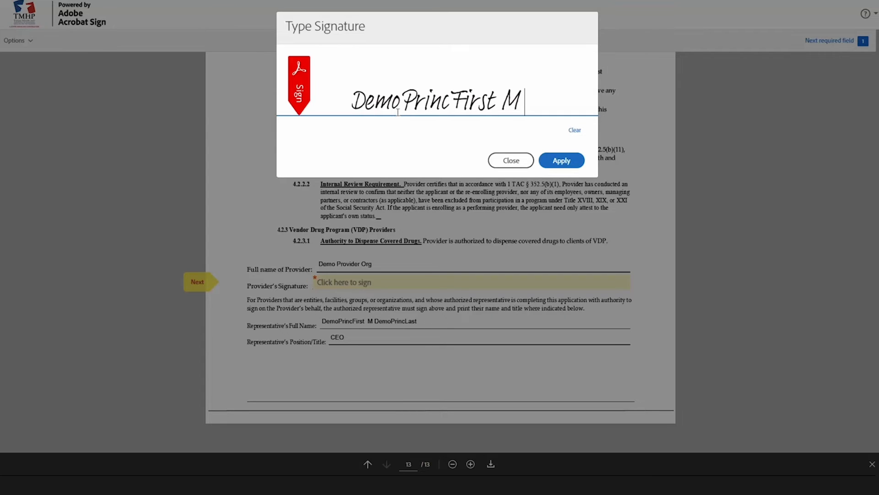
pyautogui.write('rinc')
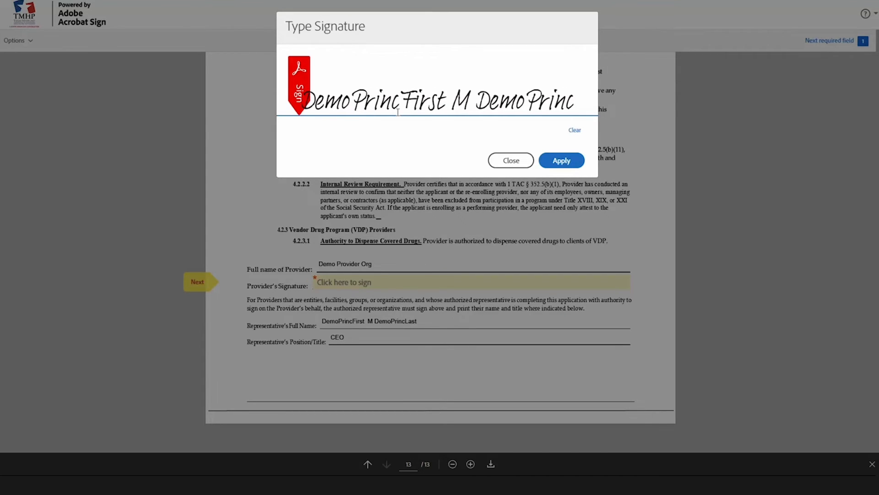
pyautogui.write('Last')
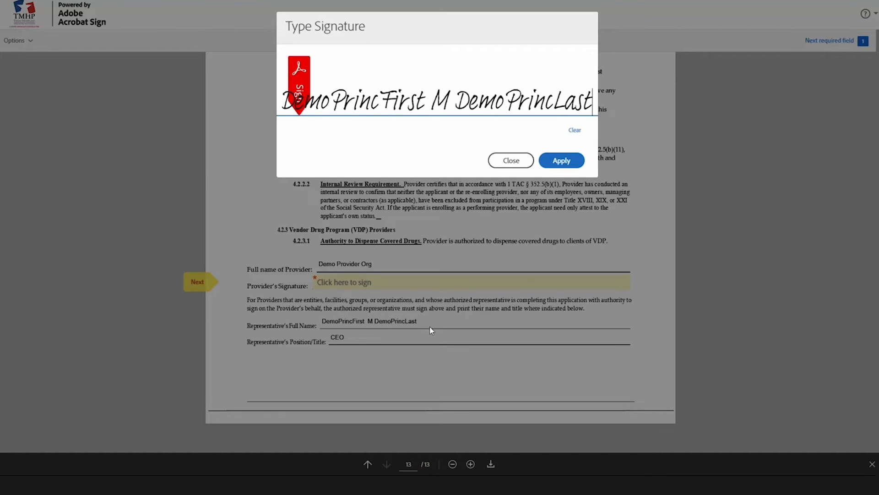
pyautogui.click(558, 159)
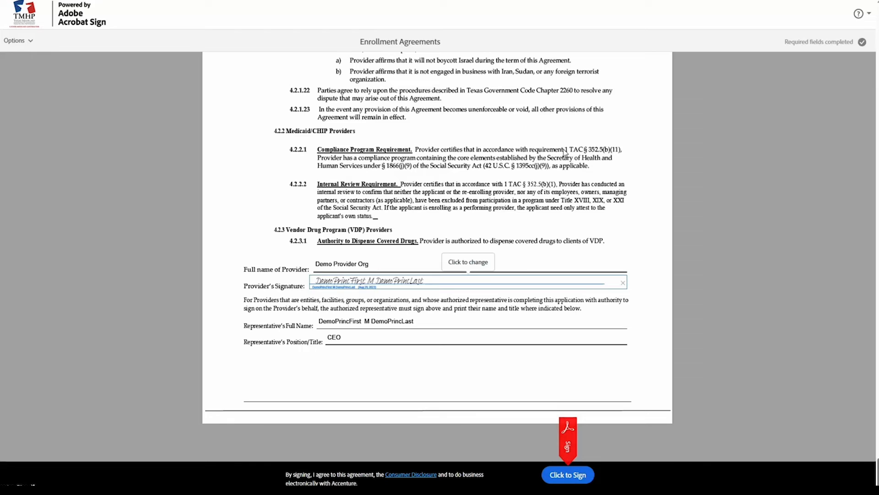
pyautogui.scroll(2, 567, 154)
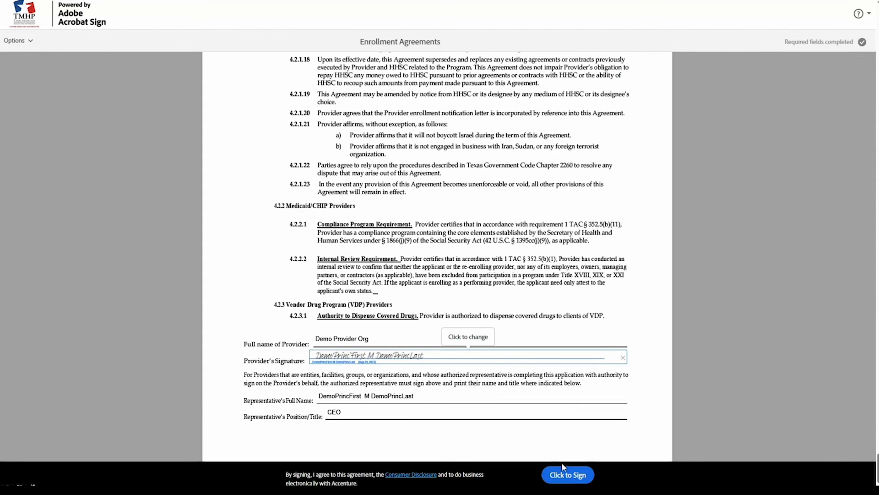
pyautogui.click(565, 474)
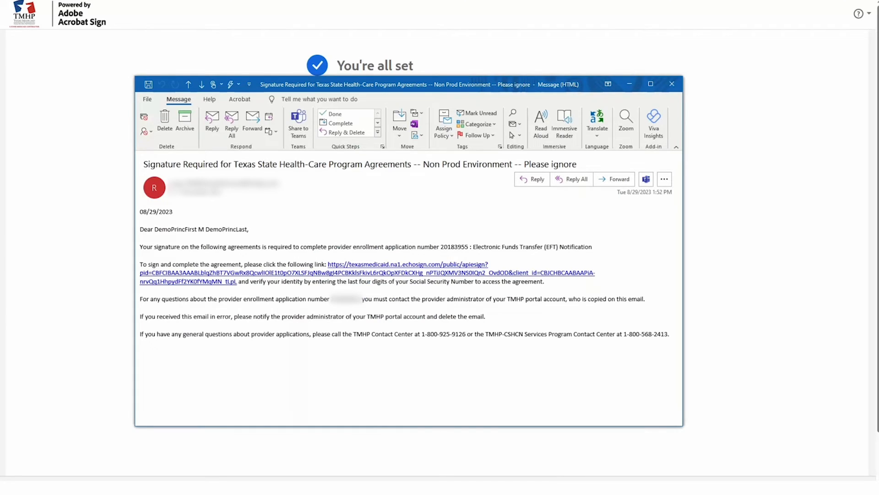
# Open the EFT agreement from the e-mail link and unlock it with the document password
pyautogui.click(198, 283)
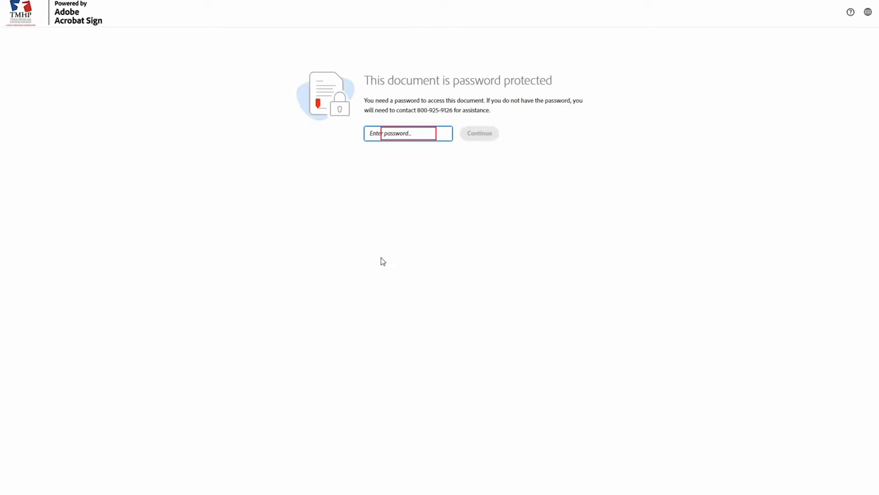
pyautogui.write('••')
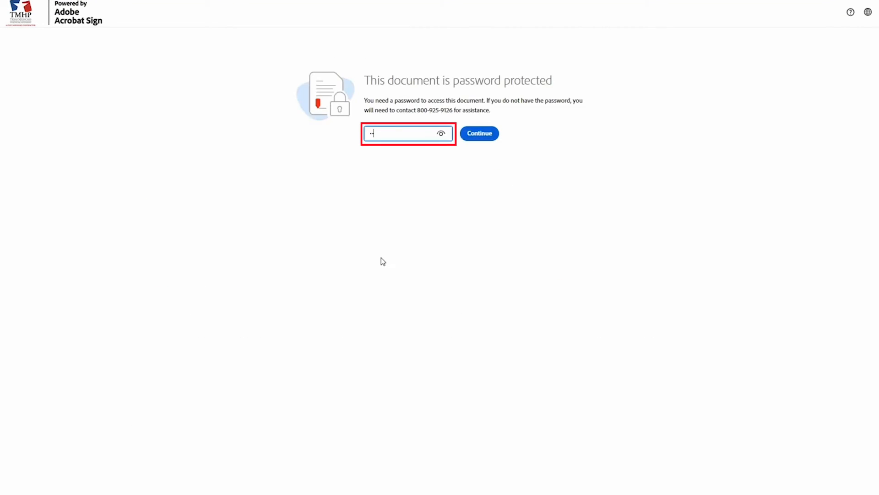
pyautogui.write('••')
pyautogui.click(472, 135)
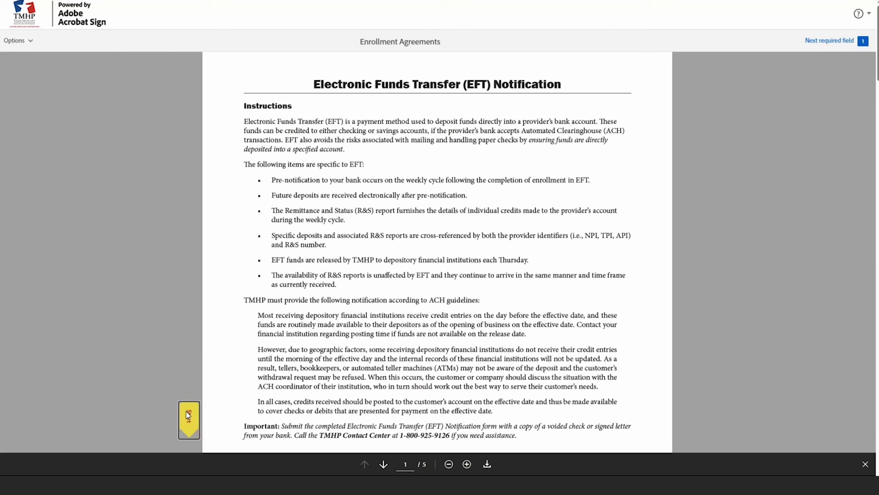
# Sign the EFT agreement's signature field with the principal's typed full name and complete signing
pyautogui.click(186, 411)
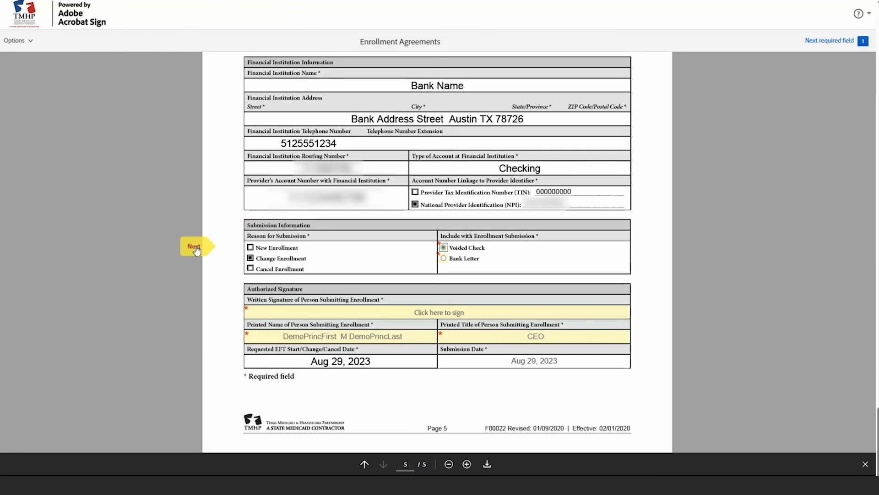
pyautogui.click(430, 314)
pyautogui.write('DemoPrincFir')
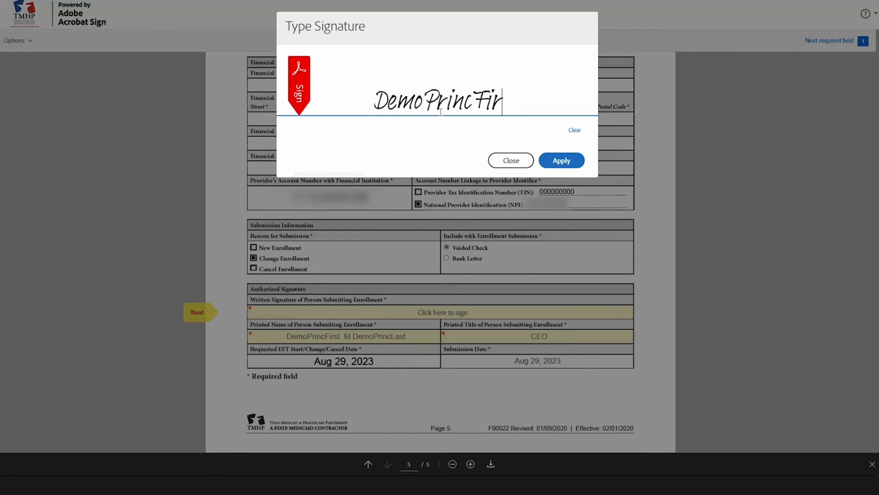
pyautogui.write('st M DemoPrincLast')
pyautogui.click(564, 161)
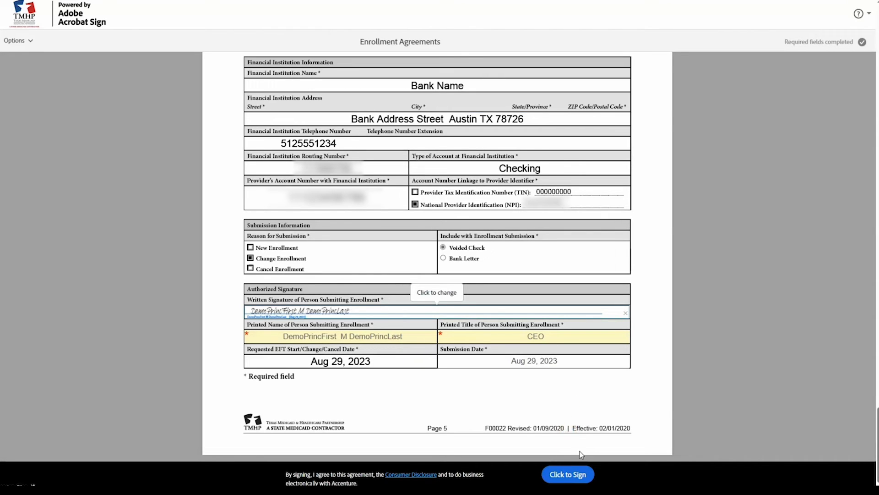
pyautogui.click(569, 475)
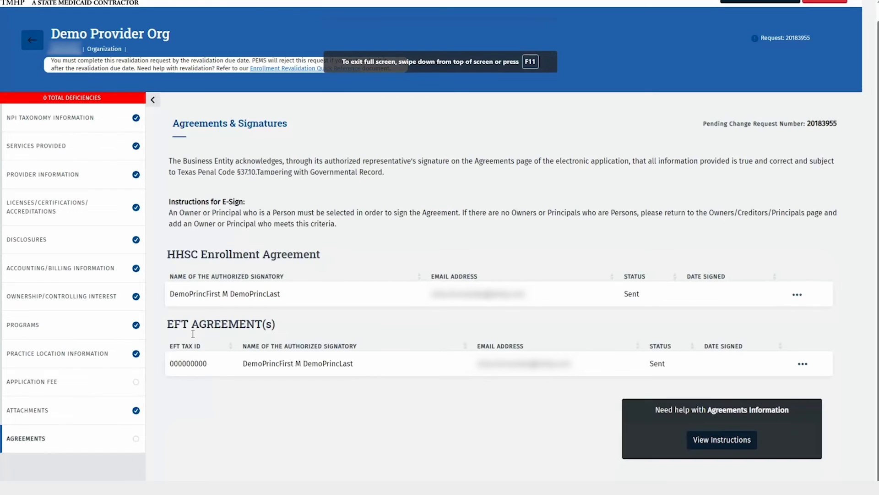
# Return to the Agreements section of the revalidation request in TMHP PEMS
pyautogui.click(86, 441)
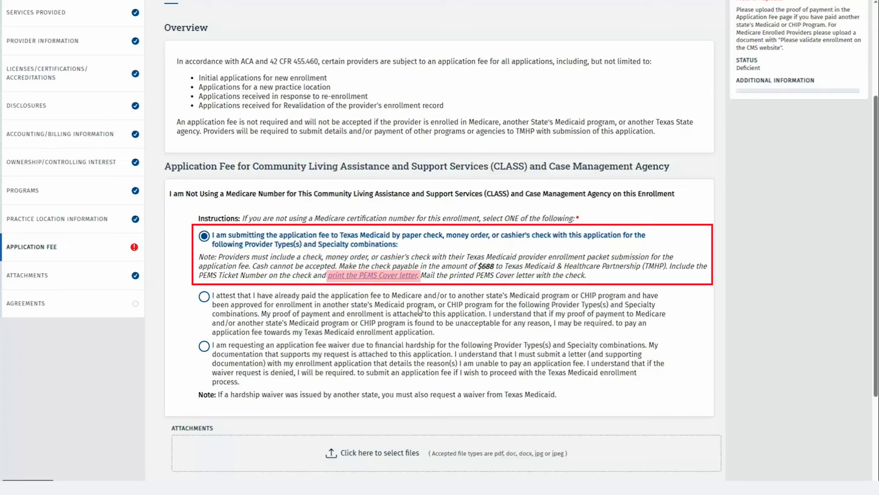
# Review the PEMS Cover letter for the application fee, then close it
pyautogui.click(380, 276)
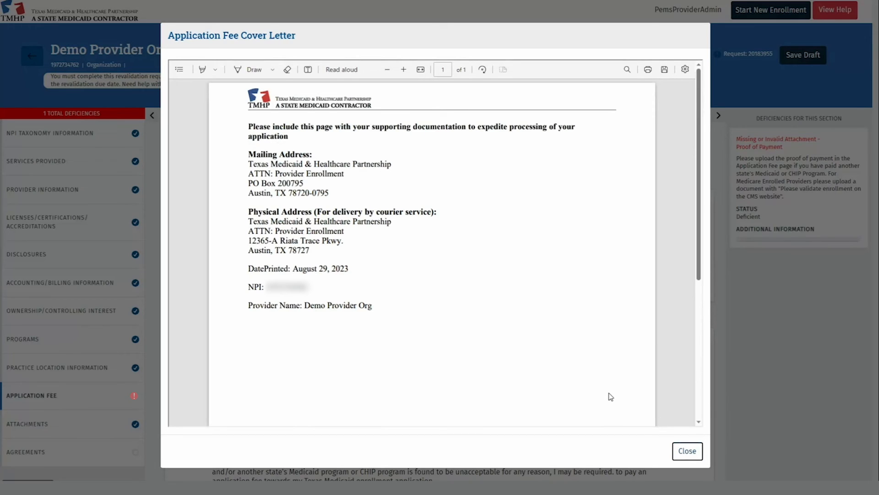
pyautogui.scroll(-5, 611, 397)
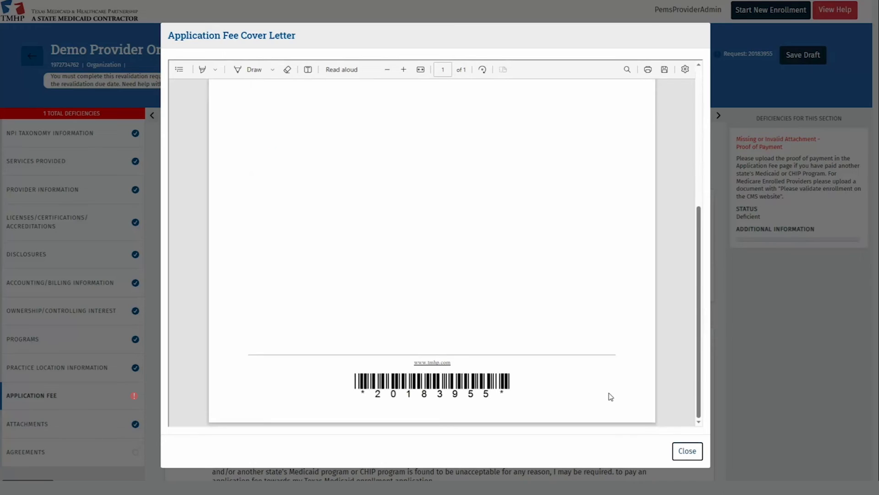
pyautogui.click(696, 459)
pyautogui.scroll(-3, 207, 305)
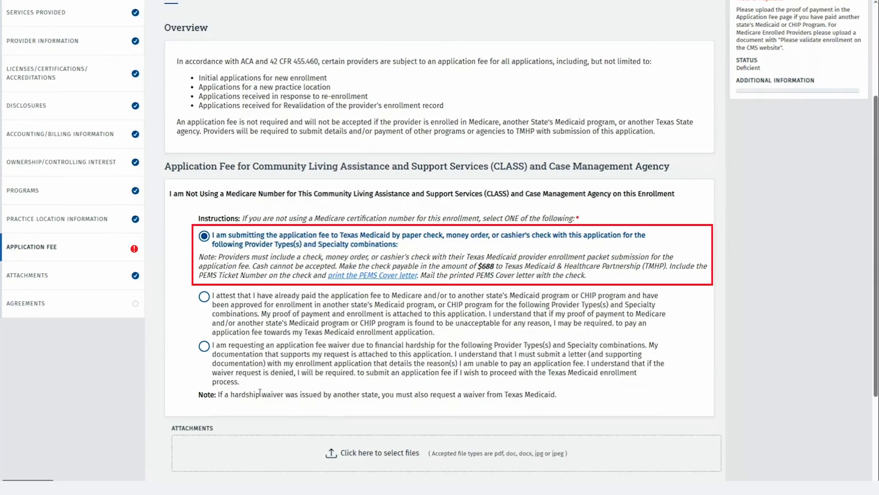
# Save the $688 application fee as paid by paper check
pyautogui.click(207, 305)
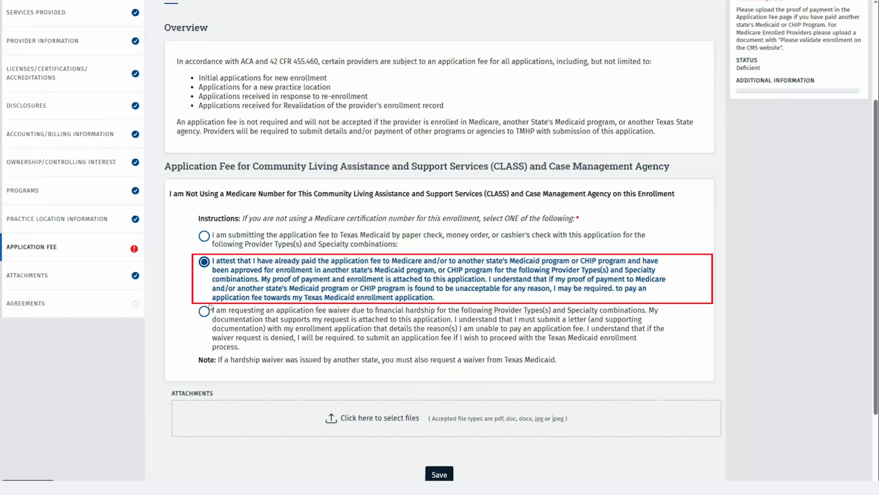
pyautogui.click(204, 311)
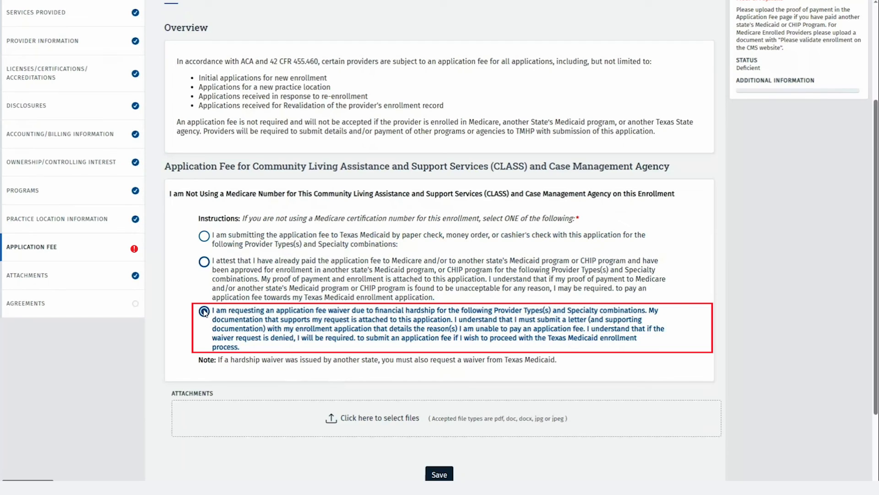
pyautogui.click(204, 236)
pyautogui.scroll(-2, 320, 320)
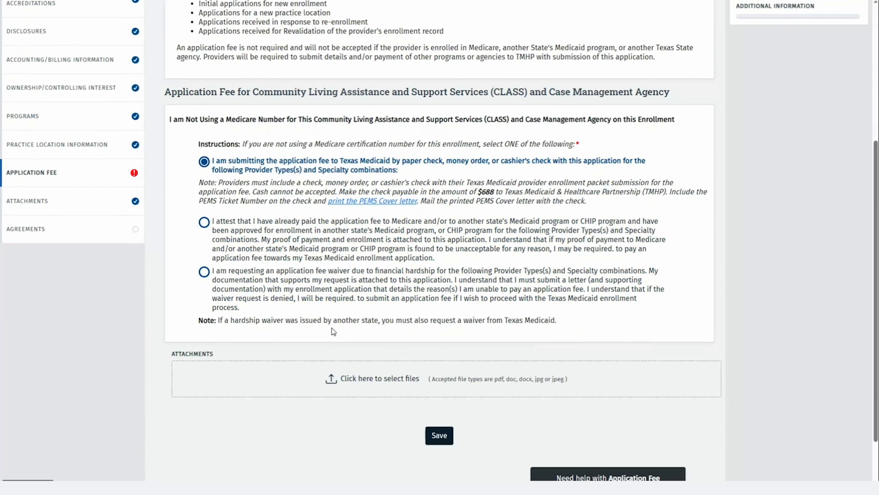
pyautogui.click(440, 435)
pyautogui.scroll(-3, 504, 402)
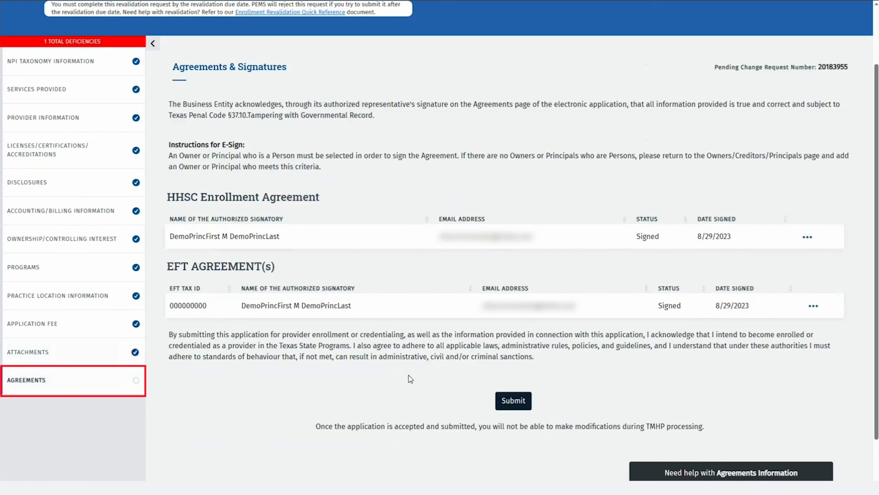
# Submit the revalidation application and acknowledge the Enrollment confirmation
pyautogui.click(498, 407)
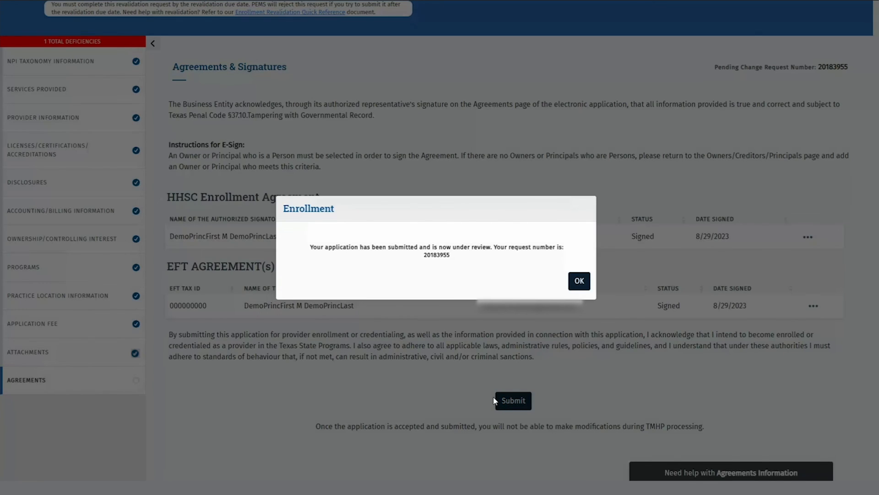
pyautogui.click(580, 281)
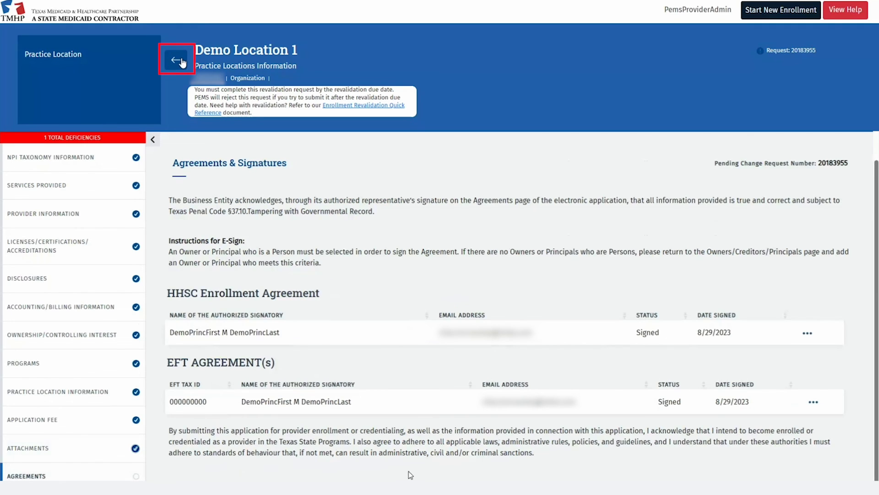
# Search the Requests list by the pasted request number to show only the submitted request
pyautogui.click(179, 61)
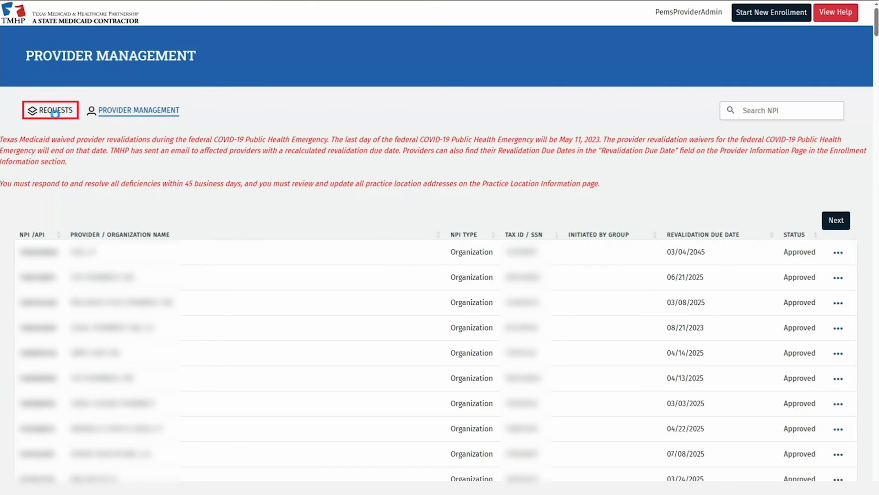
pyautogui.click(56, 113)
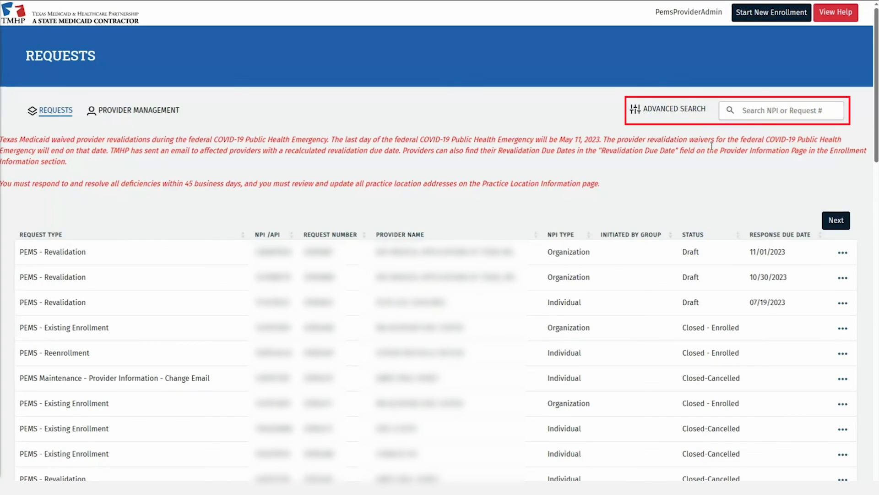
pyautogui.click(745, 115)
pyautogui.hotkey('ctrl', 'v')
pyautogui.click(731, 111)
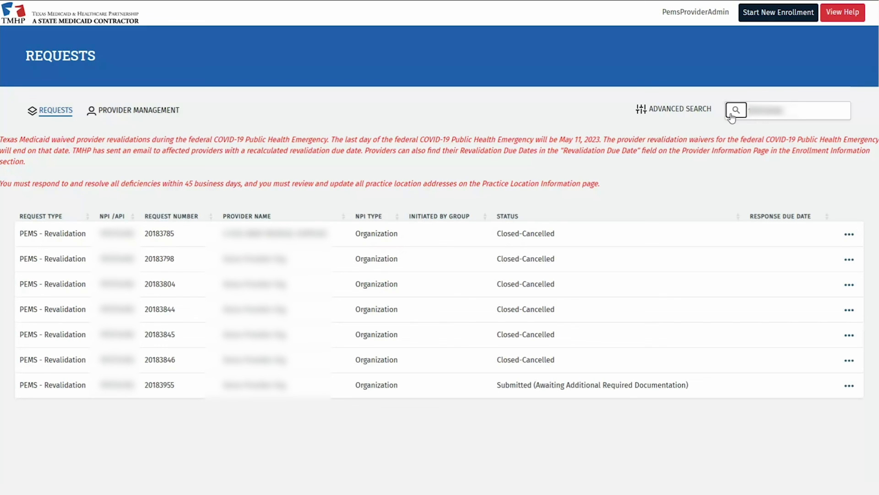
pyautogui.click(732, 114)
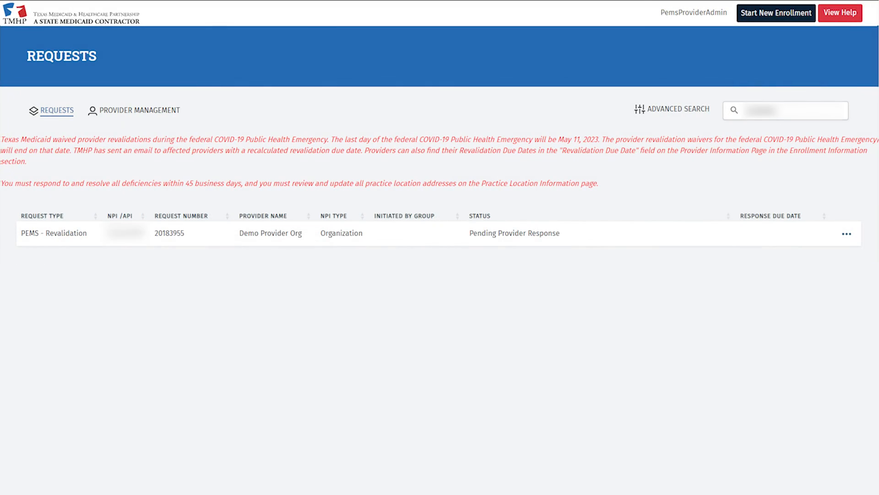